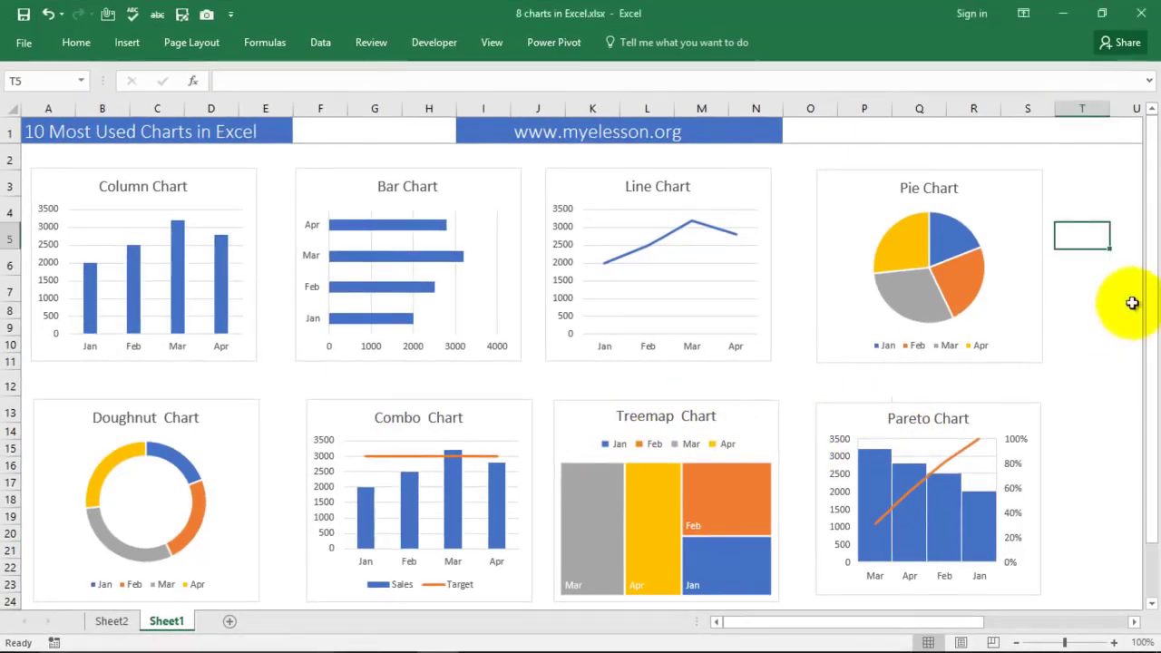
Go to row 28 under the Sparkline headings and move right toward the data tables.
{"action": "left_click_drag", "start_coordinate": [1153, 303], "coordinate": [1140, 402]}
{"action": "left_click", "coordinate": [117, 594]}
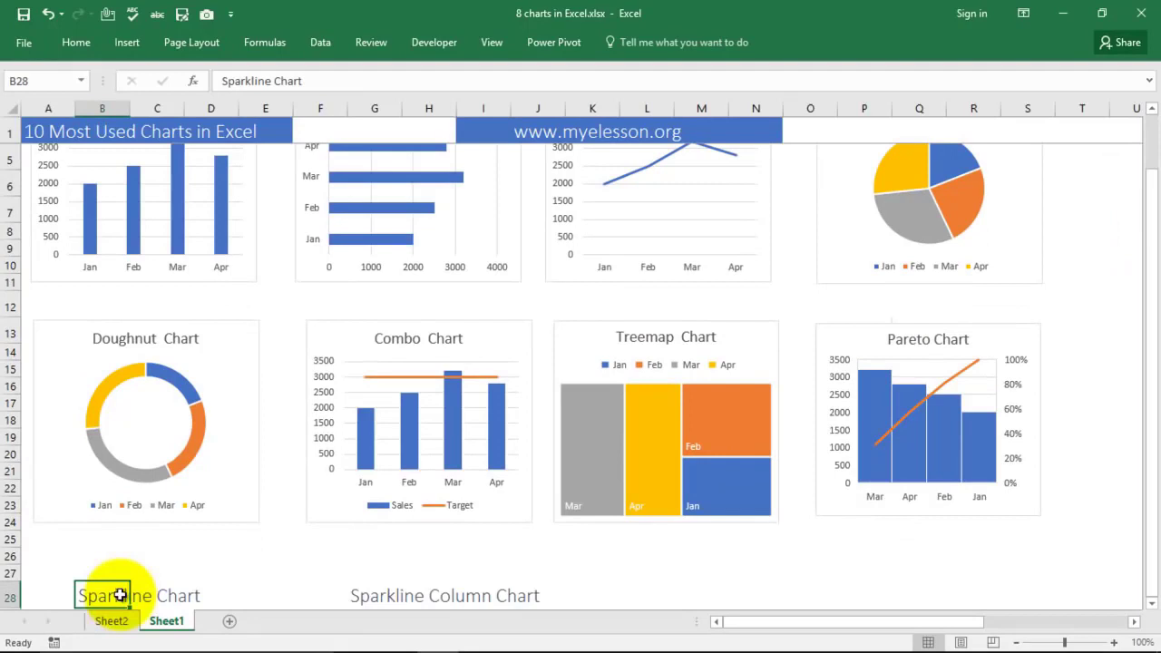
{"action": "left_click", "coordinate": [418, 596]}
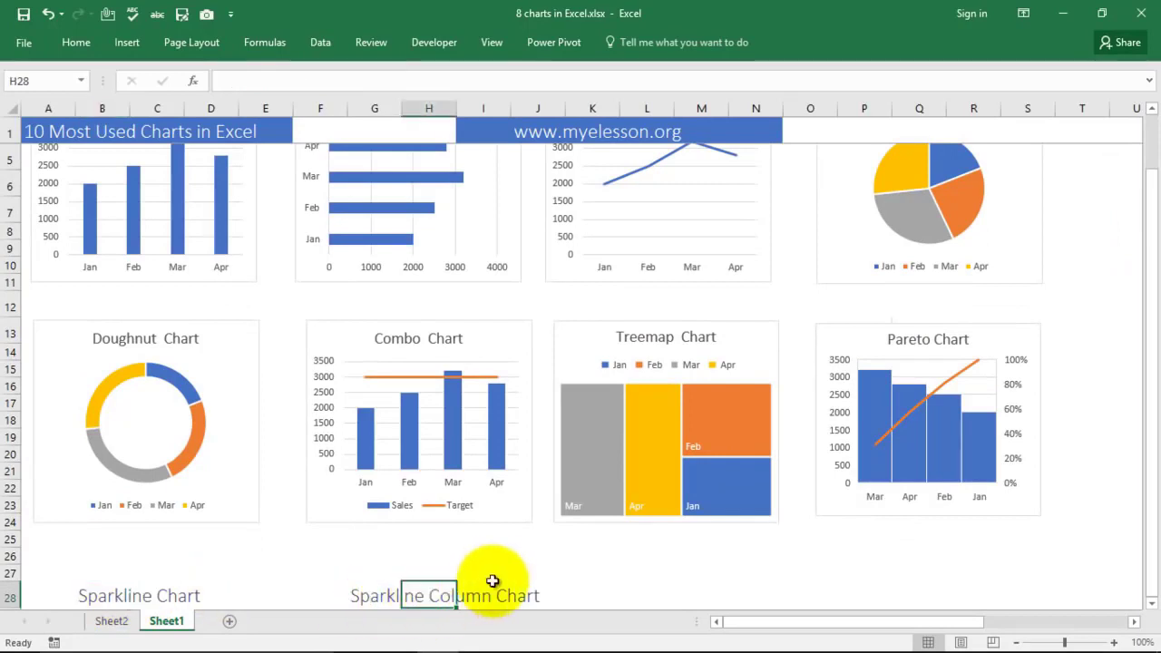
{"action": "scroll", "coordinate": [526, 524], "scroll_direction": "up", "scroll_amount": 1}
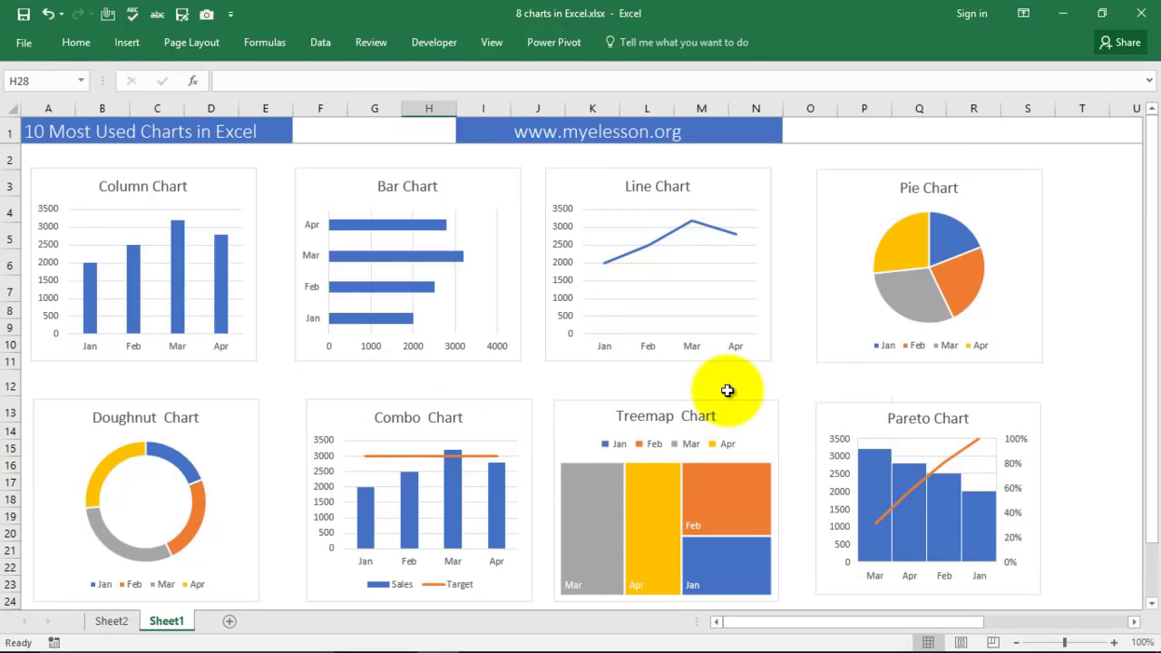
{"action": "key", "text": "Right"}
{"action": "key", "text": "Right"}
{"action": "key", "text": "Right"}
{"action": "key", "text": "Right"}
{"action": "key", "text": "Right"}
{"action": "key", "text": "Right"}
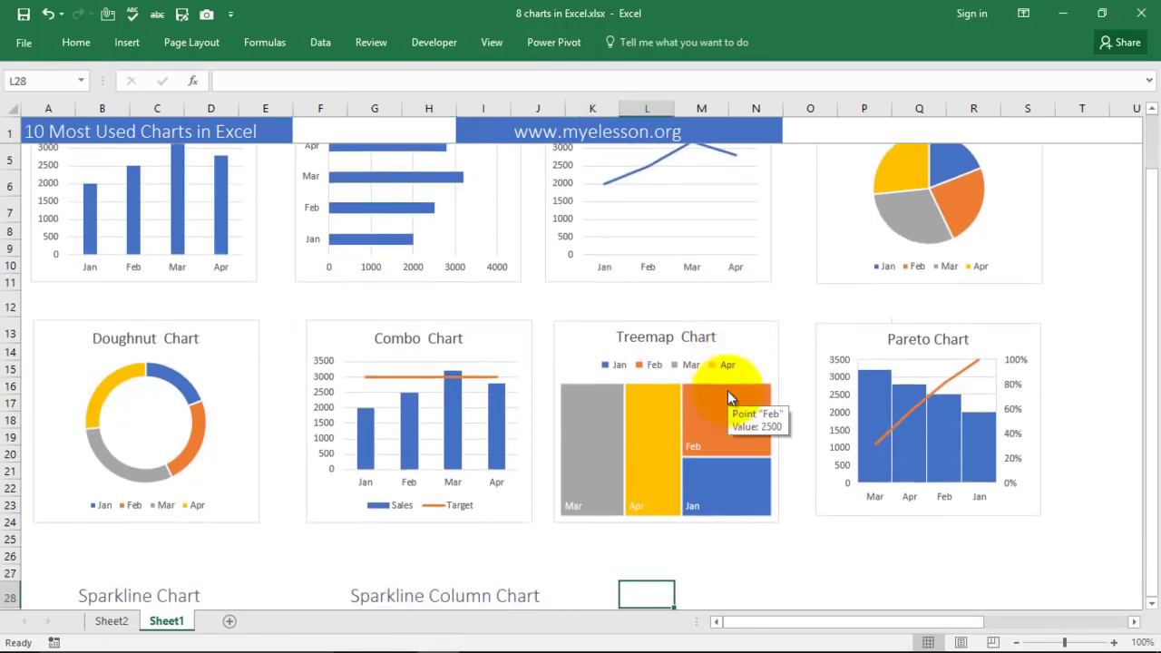
{"action": "key", "text": "Right"}
{"action": "key", "text": "Right"}
{"action": "key", "text": "Right"}
{"action": "key", "text": "Right"}
{"action": "key", "text": "Right"}
{"action": "key", "text": "Right"}
{"action": "key", "text": "Right"}
{"action": "key", "text": "Right"}
{"action": "key", "text": "Right"}
{"action": "key", "text": "Right"}
{"action": "key", "text": "Right"}
{"action": "key", "text": "Right"}
{"action": "key", "text": "Right"}
{"action": "key", "text": "Right"}
{"action": "key", "text": "Right"}
{"action": "key", "text": "Right"}
{"action": "key", "text": "Right"}
{"action": "key", "text": "Right"}
{"action": "key", "text": "Right"}
{"action": "key", "text": "Right"}
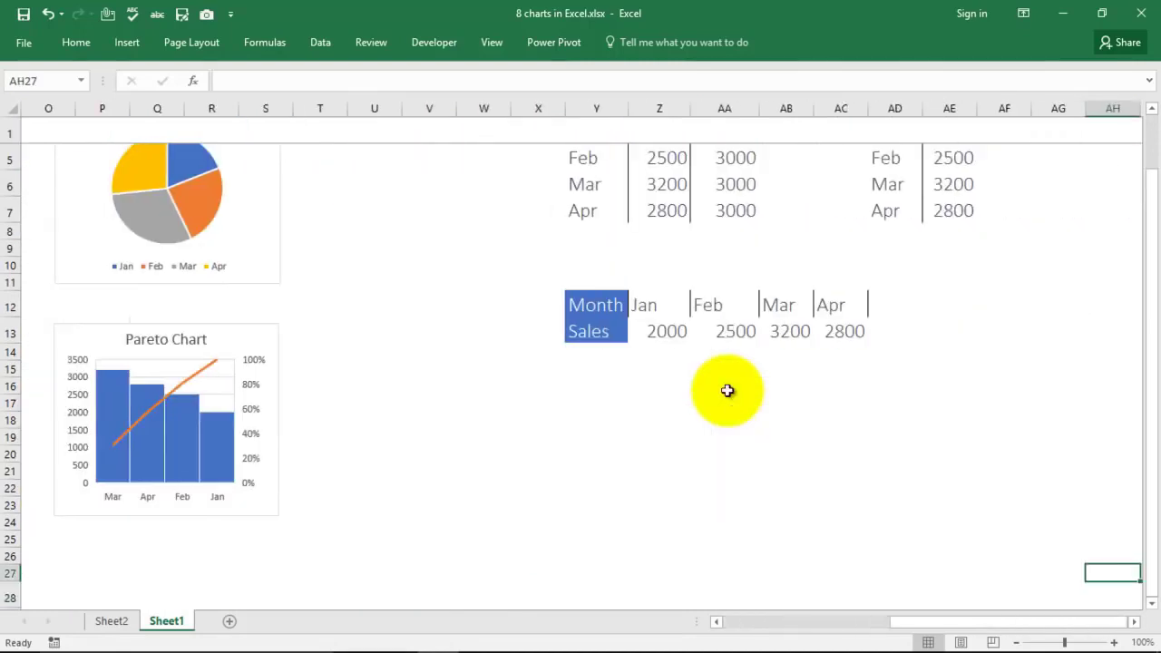
Move back to the top of the sheet and select the Month and Sales range Y3:Z7.
{"action": "key", "text": "Up"}
{"action": "key", "text": "Up"}
{"action": "key", "text": "Up"}
{"action": "key", "text": "Up"}
{"action": "key", "text": "Right"}
{"action": "key", "text": "Right"}
{"action": "key", "text": "Right"}
{"action": "key", "text": "Right"}
{"action": "key", "text": "Right"}
{"action": "key", "text": "Right"}
{"action": "key", "text": "Right"}
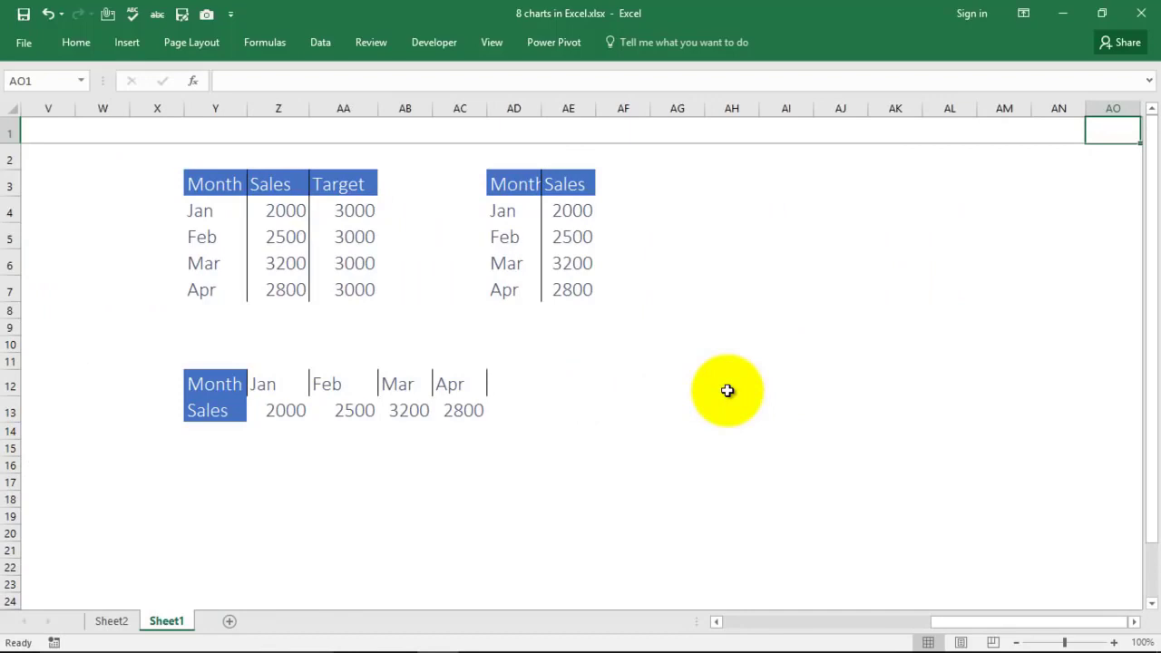
{"action": "key", "text": "Right"}
{"action": "key", "text": "Right"}
{"action": "key", "text": "Right"}
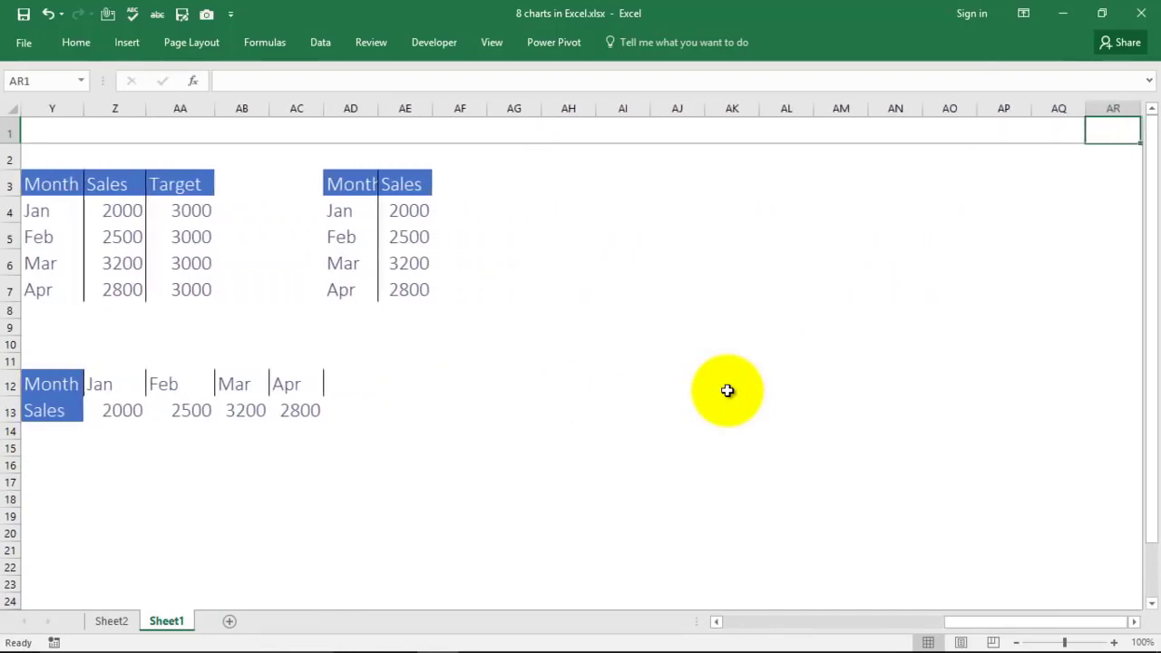
{"action": "left_click", "coordinate": [41, 182]}
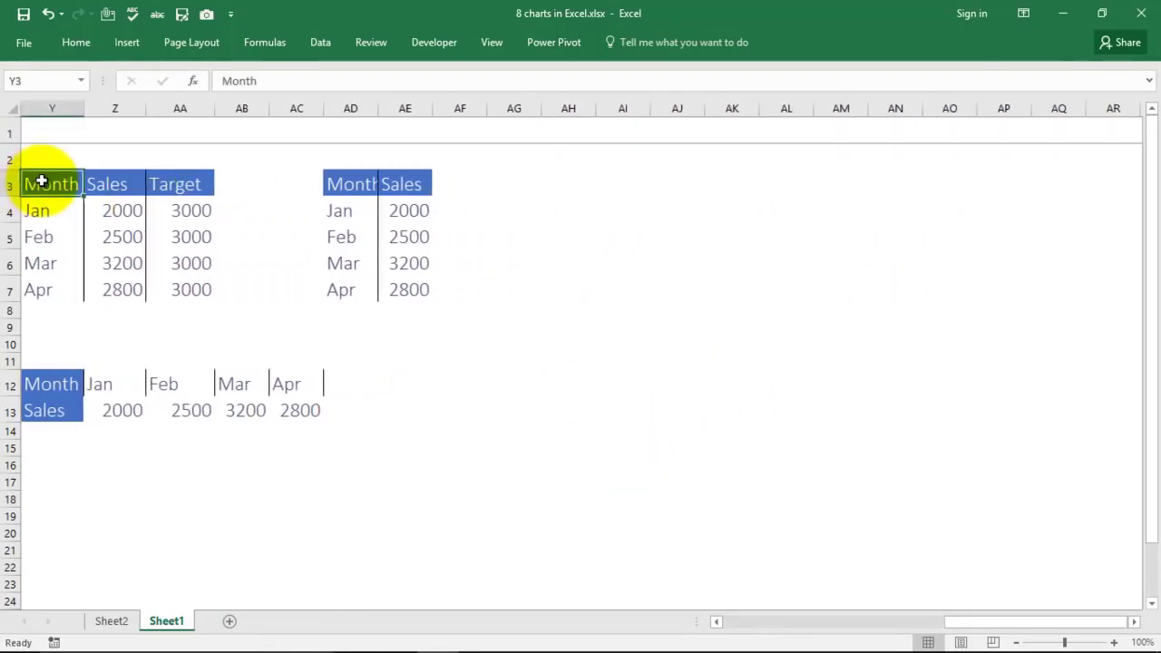
{"action": "mouse_move", "coordinate": [42, 181]}
{"action": "left_mouse_down"}
{"action": "mouse_move", "coordinate": [91, 181]}
{"action": "mouse_move", "coordinate": [100, 291]}
{"action": "left_mouse_up"}
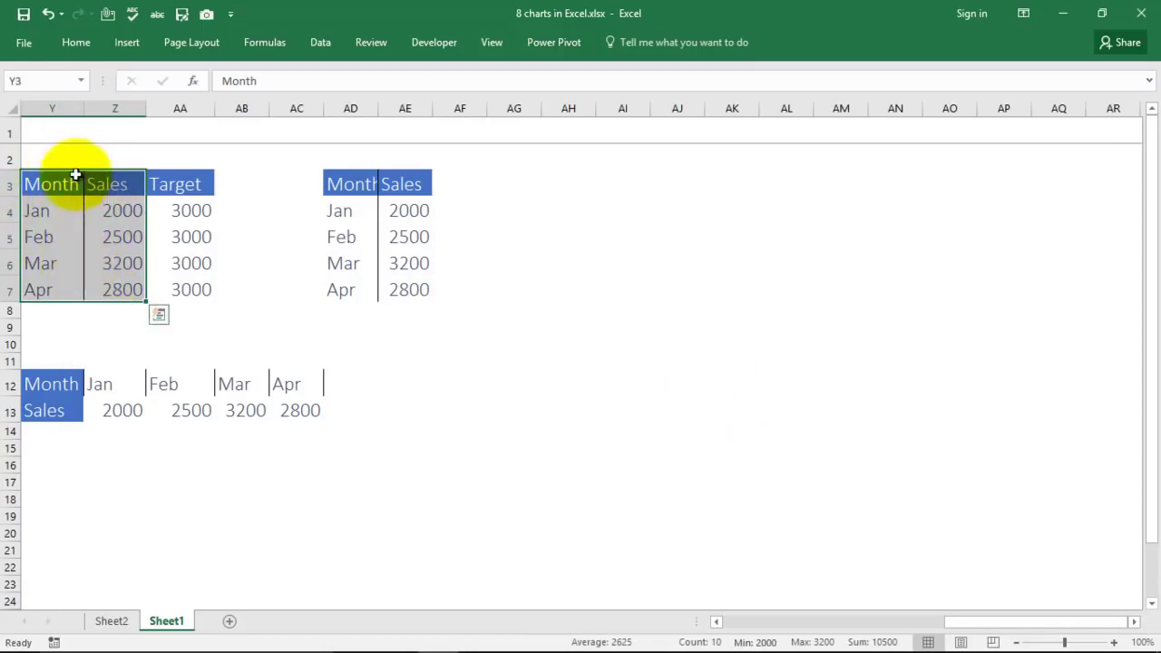
Insert a 2-D clustered column chart of the Sales data.
{"action": "left_click", "coordinate": [88, 42]}
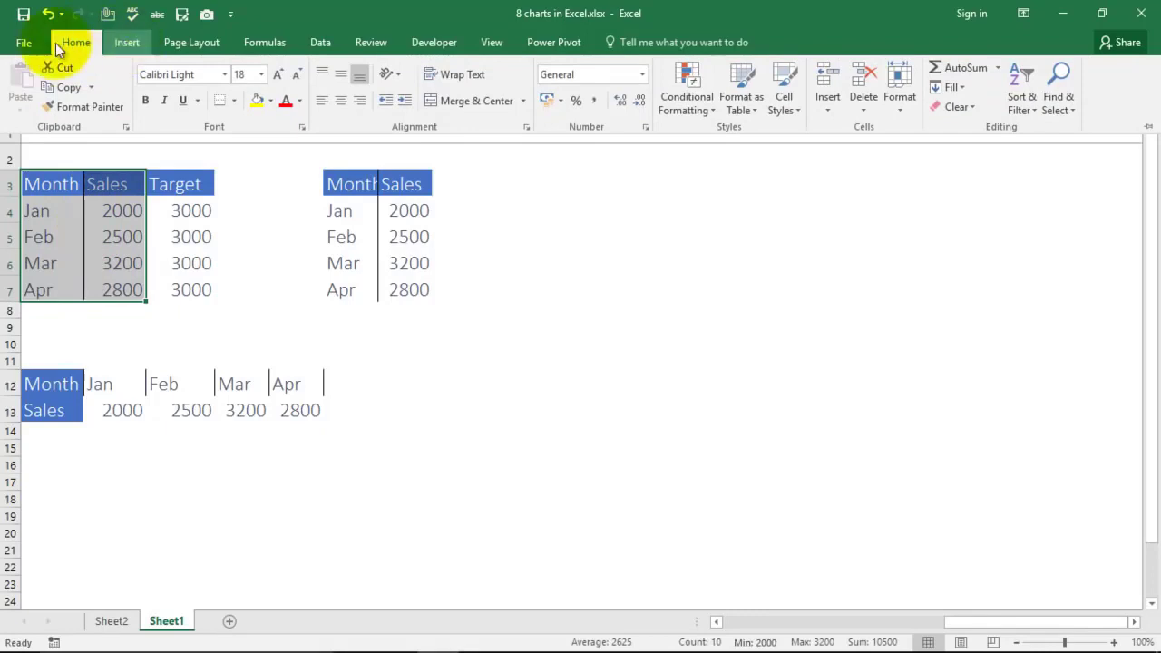
{"action": "left_click", "coordinate": [124, 43]}
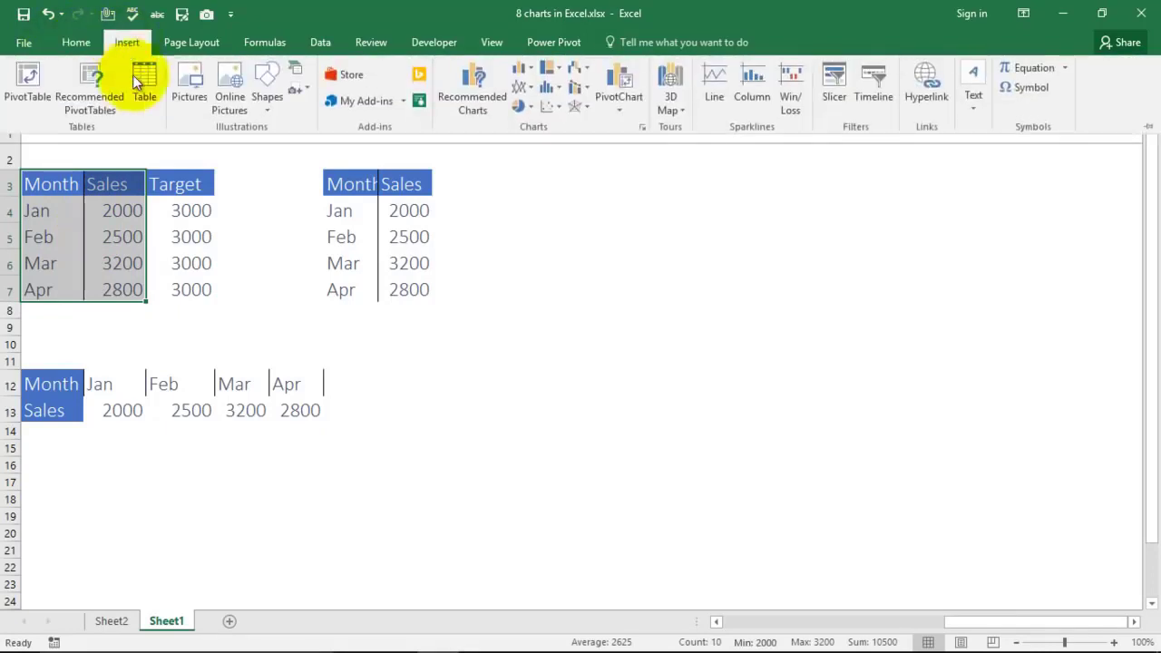
{"action": "left_click", "coordinate": [530, 66]}
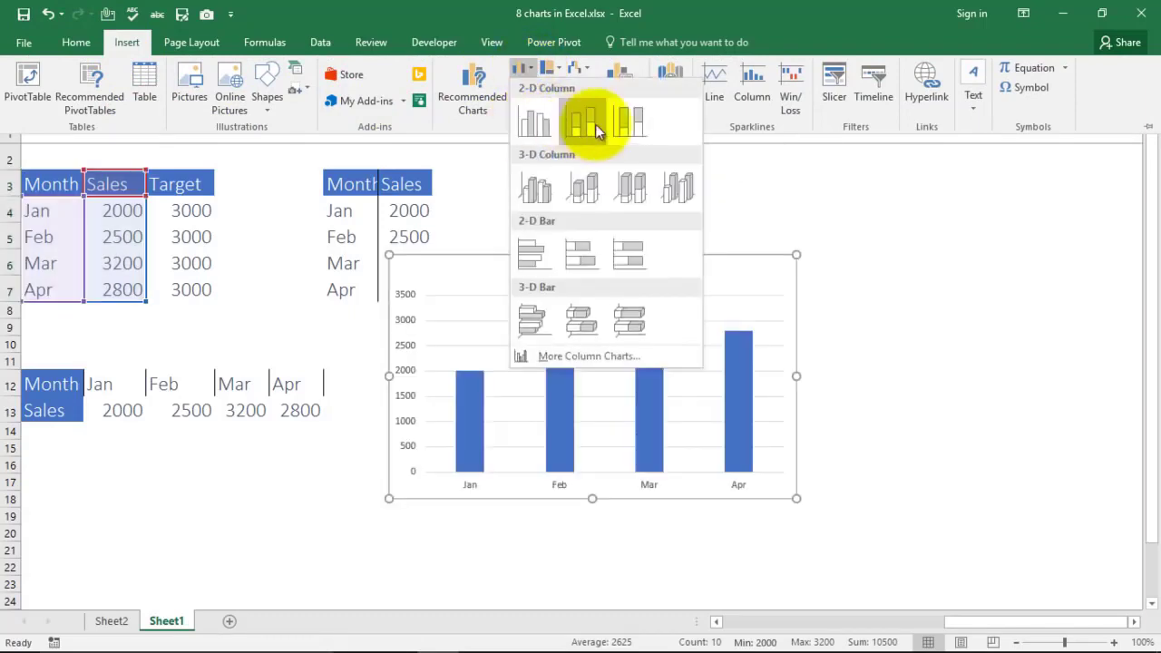
{"action": "left_click", "coordinate": [538, 127]}
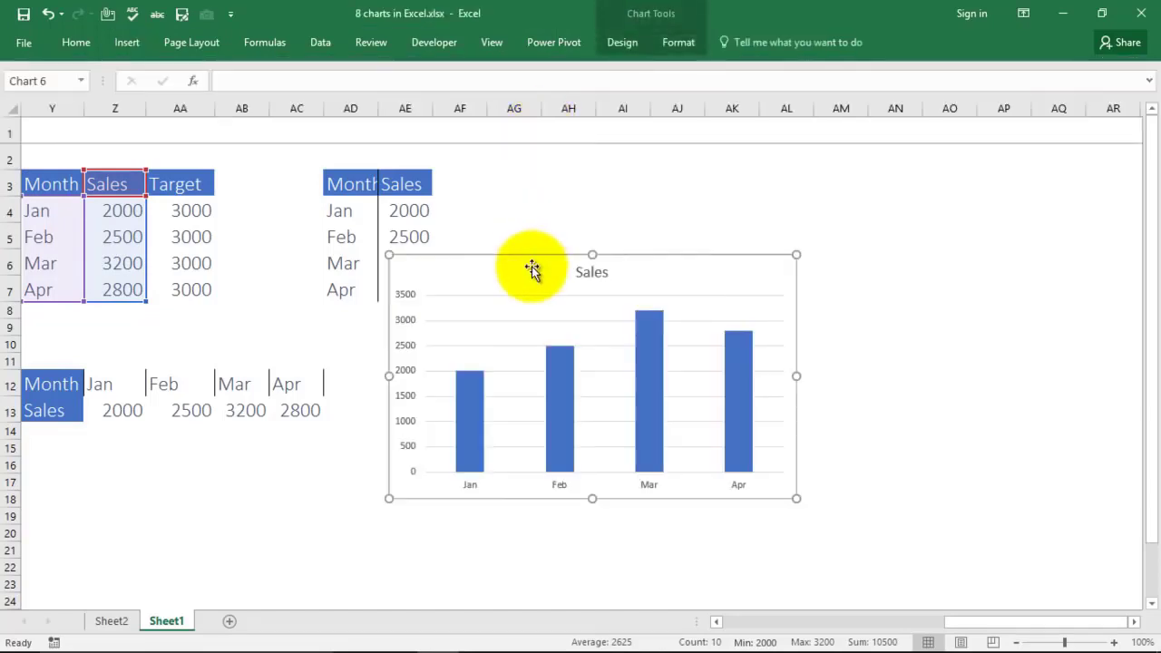
Move the new chart to the right of the data tables.
{"action": "left_click_drag", "start_coordinate": [532, 267], "coordinate": [640, 208]}
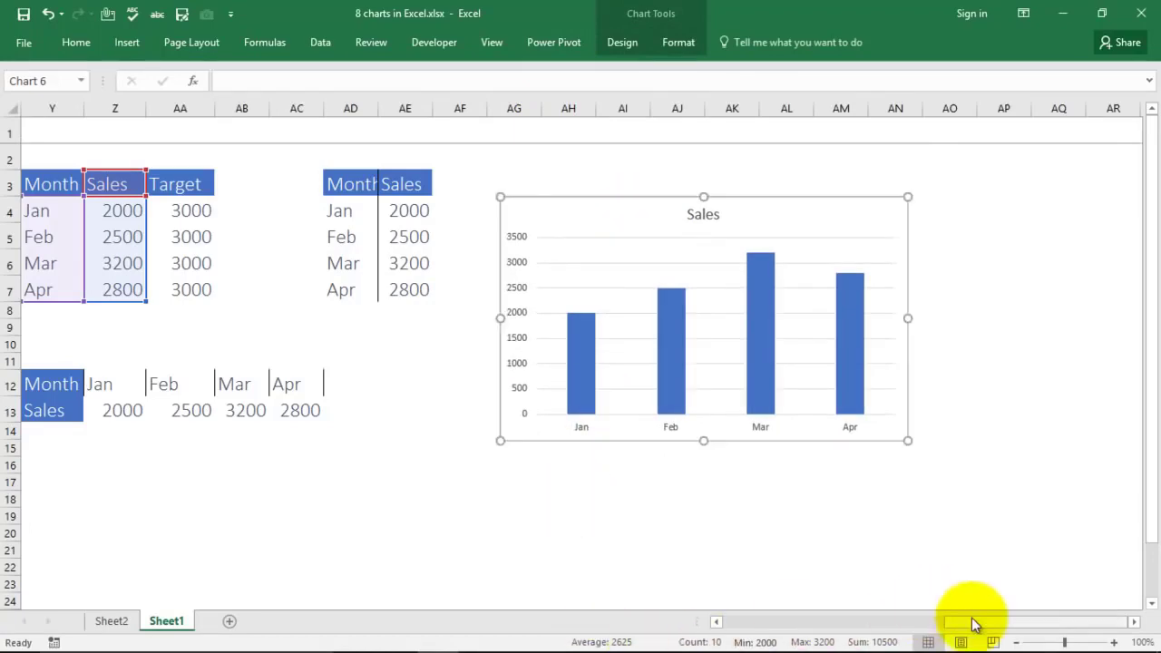
{"action": "left_click_drag", "start_coordinate": [965, 622], "coordinate": [755, 626]}
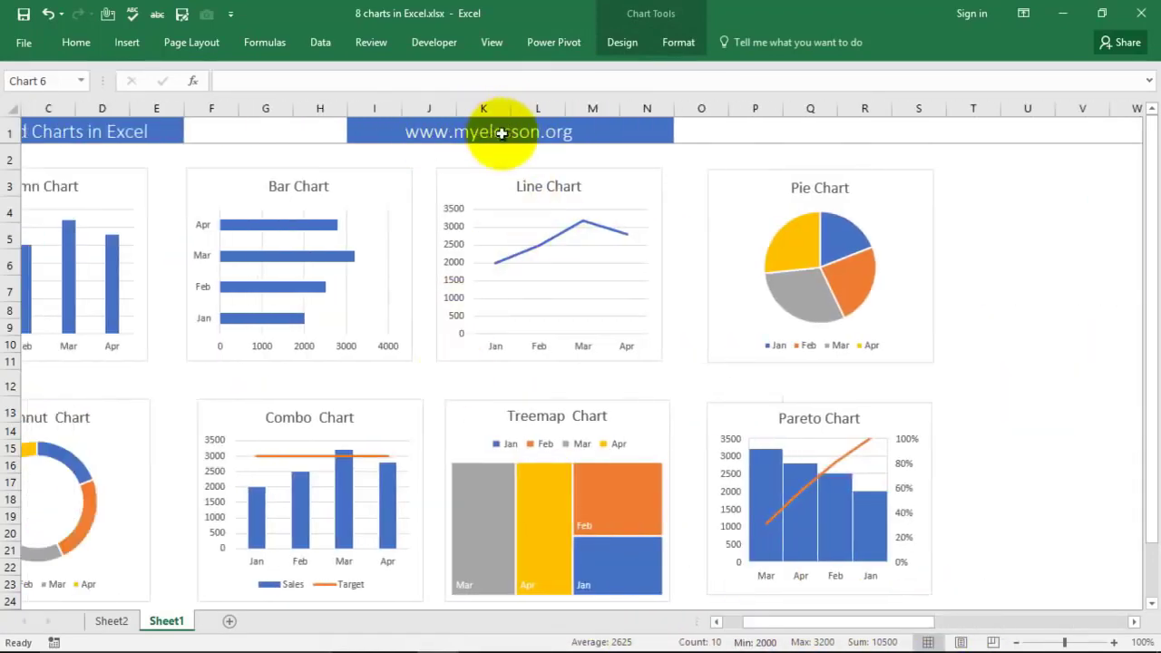
{"action": "left_click_drag", "start_coordinate": [834, 625], "coordinate": [1049, 614]}
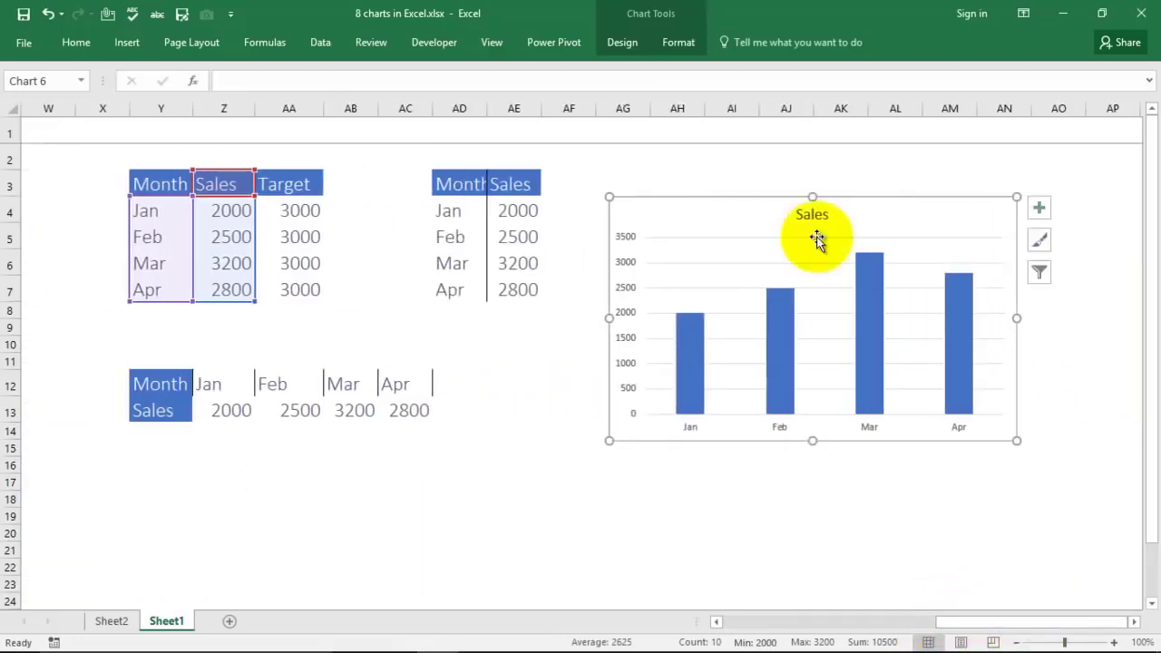
{"action": "left_click_drag", "start_coordinate": [731, 218], "coordinate": [726, 195]}
Change the chart title from 'Sales' to 'Column Chart' and close the formatting pane.
{"action": "left_click", "coordinate": [800, 192]}
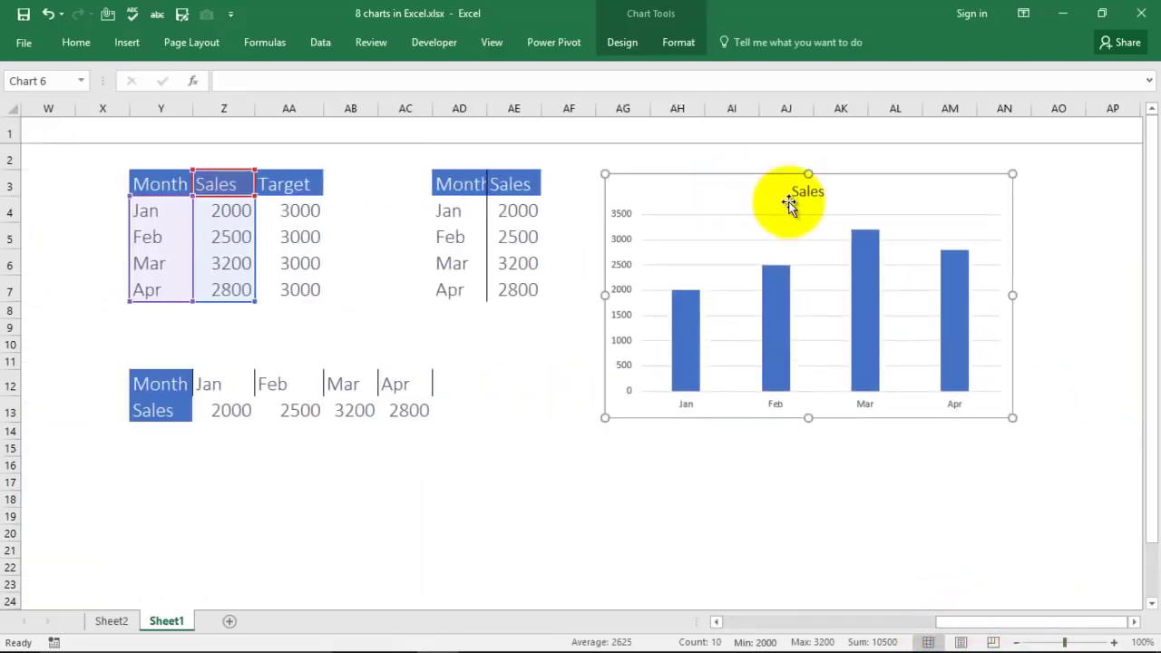
{"action": "double_click", "coordinate": [802, 193]}
{"action": "double_click", "coordinate": [805, 194]}
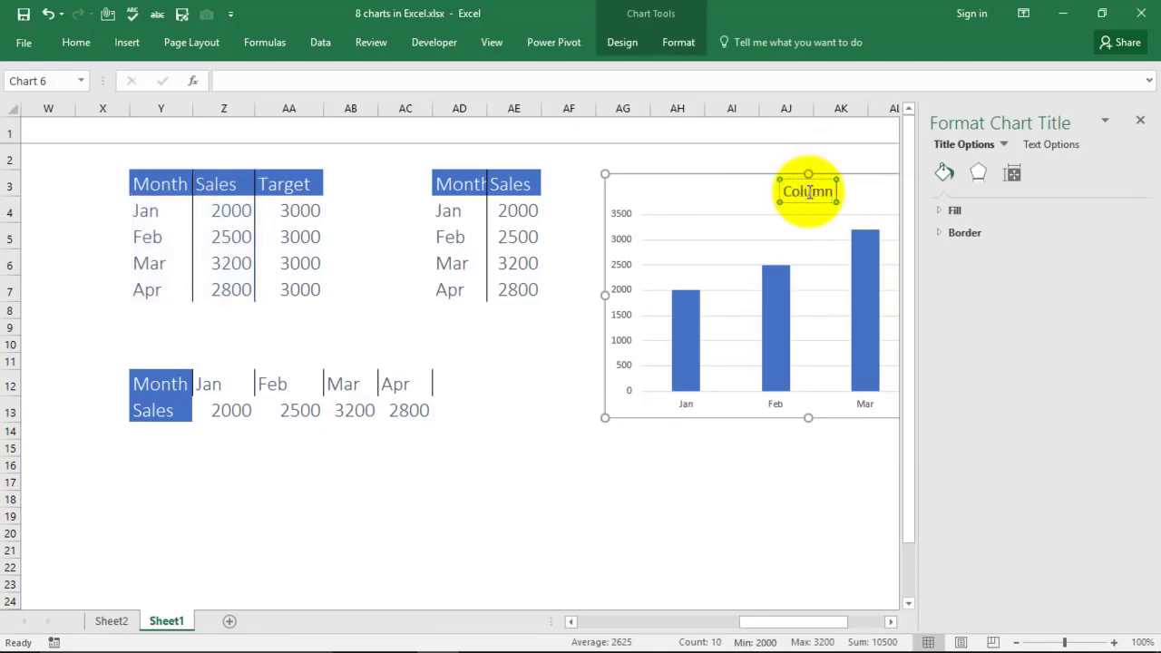
{"action": "type", "text": "Column Chart"}
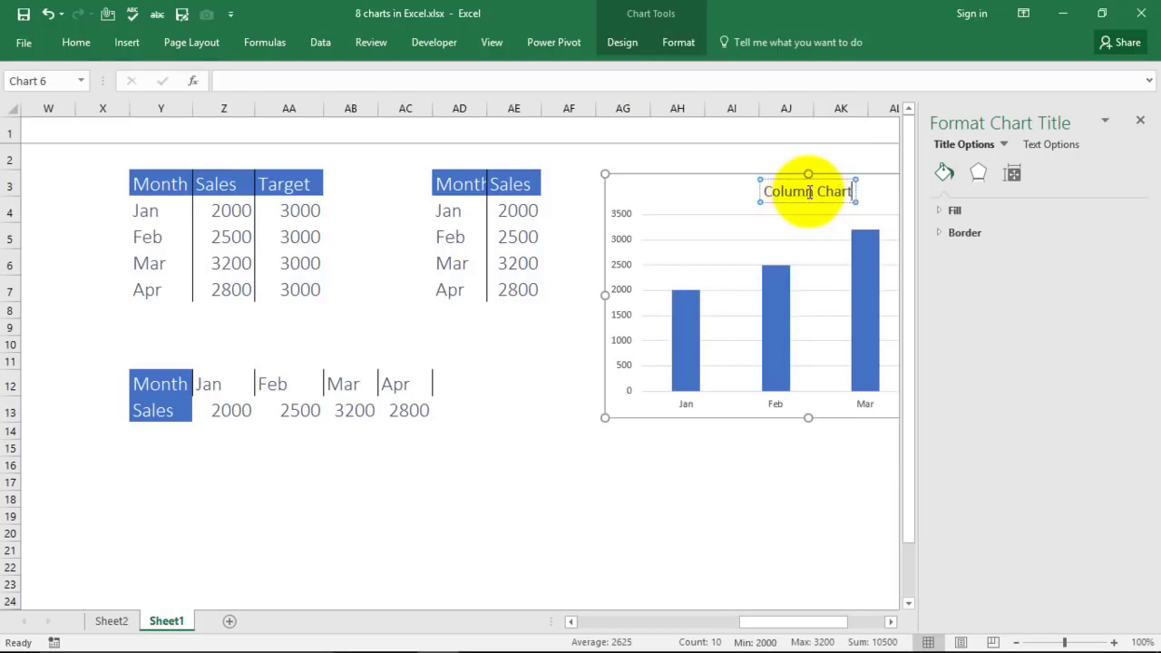
{"action": "left_click", "coordinate": [940, 210]}
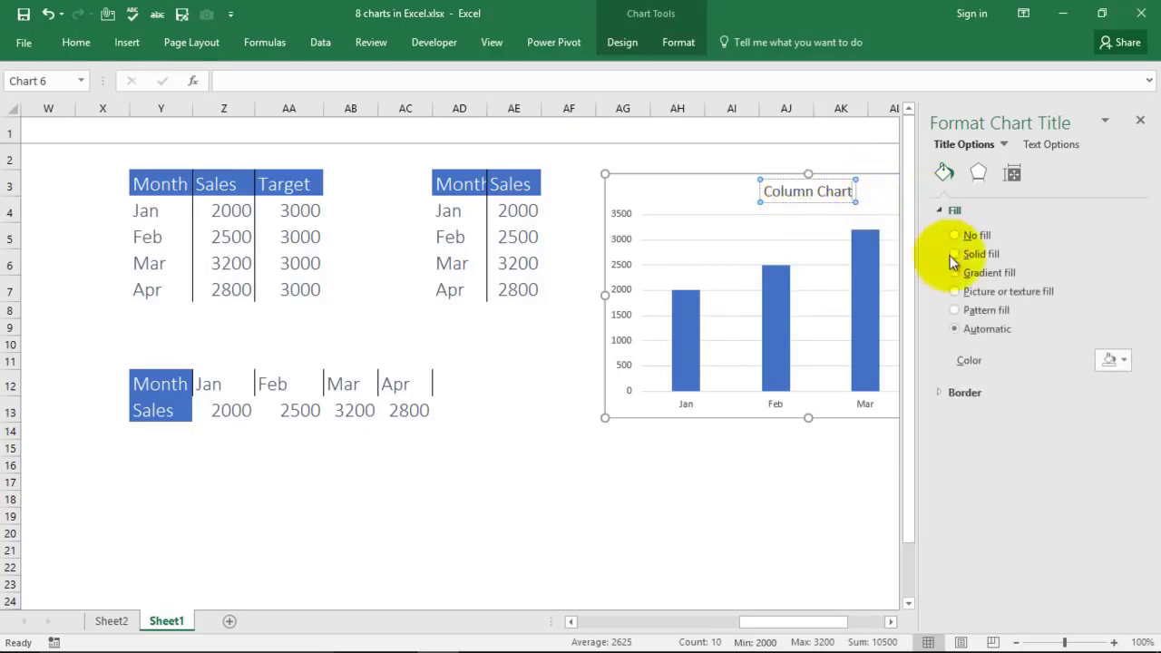
{"action": "left_click", "coordinate": [830, 533]}
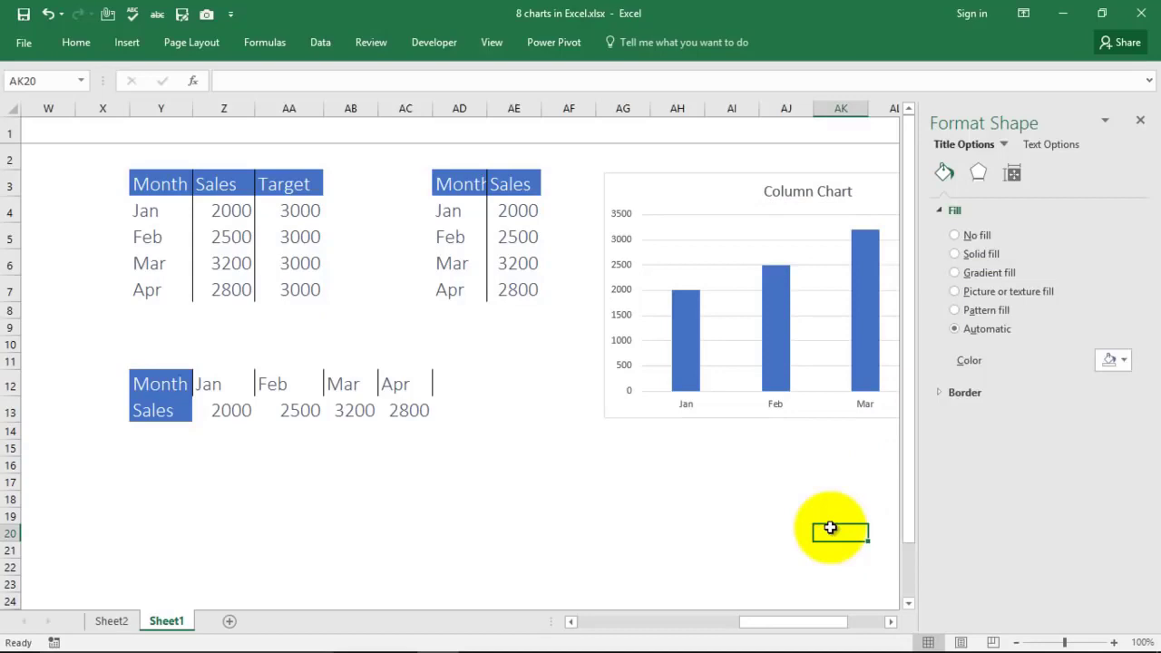
{"action": "left_click", "coordinate": [832, 513]}
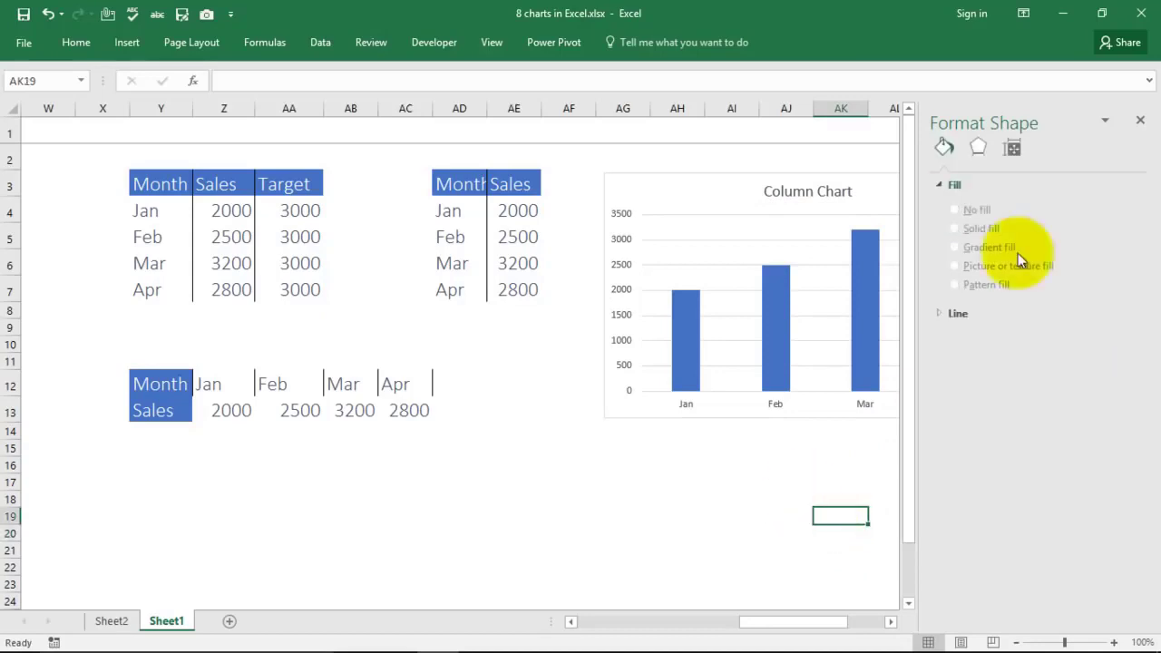
{"action": "left_click", "coordinate": [1142, 121]}
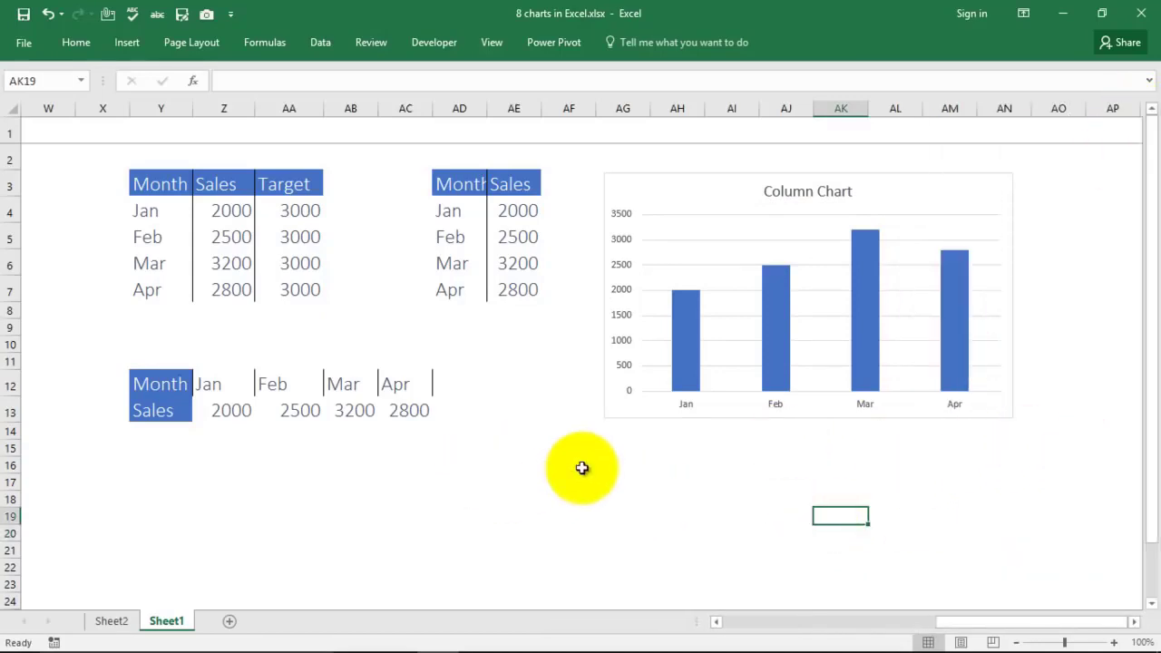
{"action": "left_click_drag", "start_coordinate": [150, 184], "coordinate": [227, 237]}
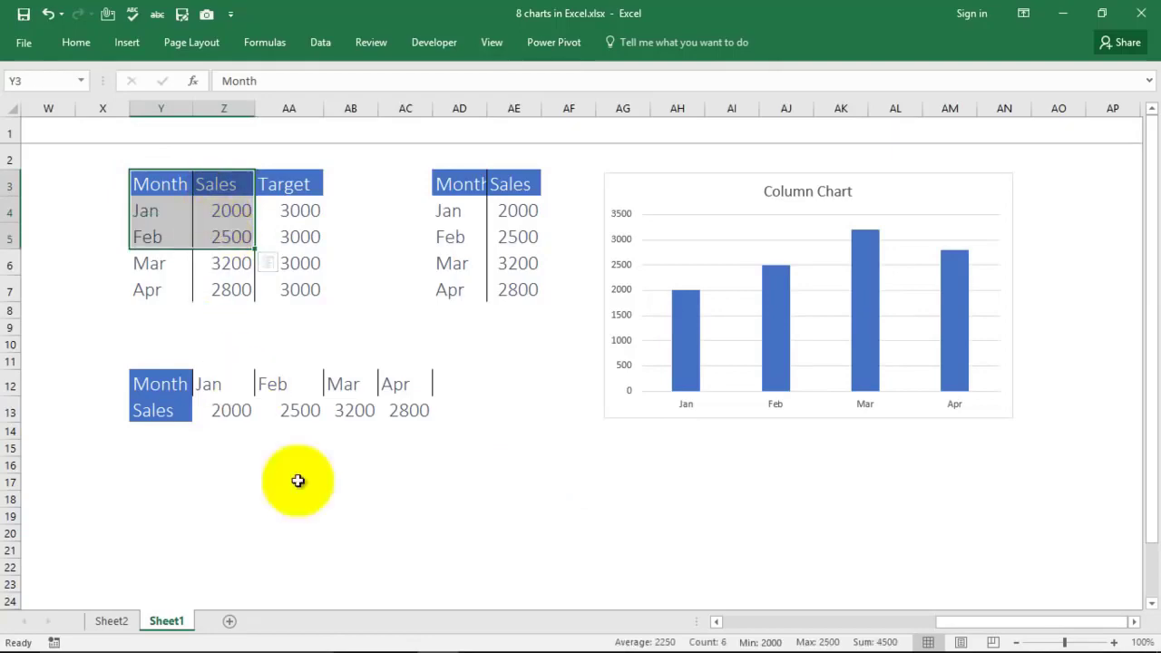
{"action": "mouse_move", "coordinate": [954, 623]}
{"action": "left_mouse_down"}
{"action": "mouse_move", "coordinate": [741, 625]}
{"action": "mouse_move", "coordinate": [953, 628]}
{"action": "left_mouse_up"}
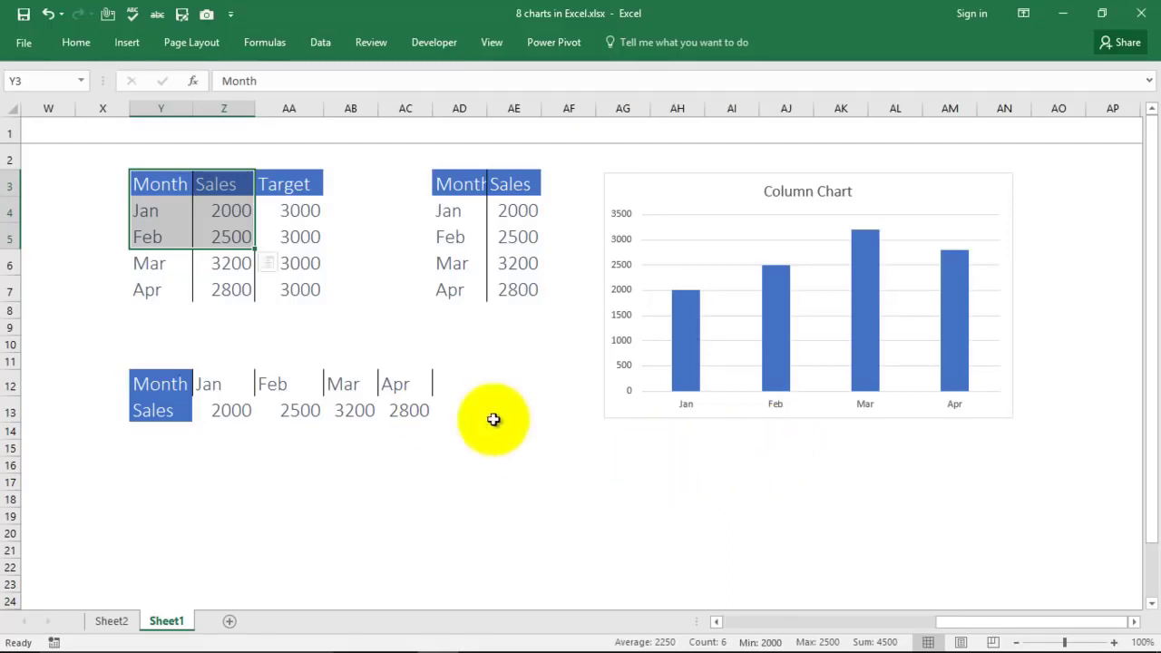
Select Y3:Z7 and insert a clustered bar chart of Sales.
{"action": "left_click", "coordinate": [698, 498]}
{"action": "left_click_drag", "start_coordinate": [135, 185], "coordinate": [230, 286]}
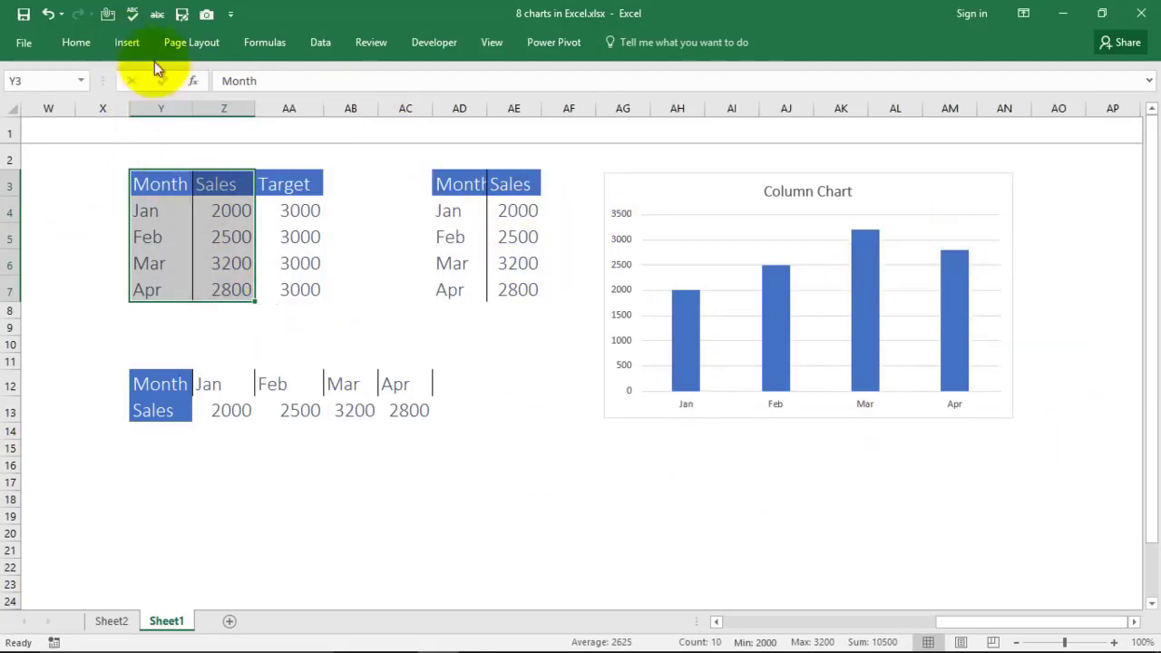
{"action": "left_click", "coordinate": [121, 45]}
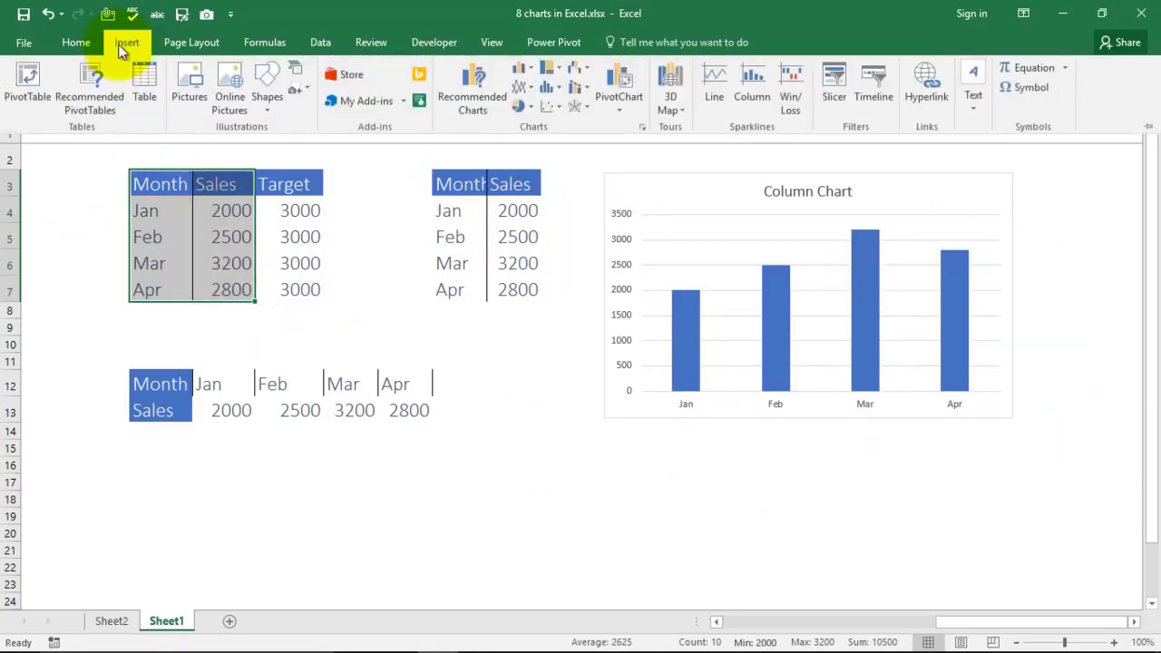
{"action": "left_click", "coordinate": [526, 69]}
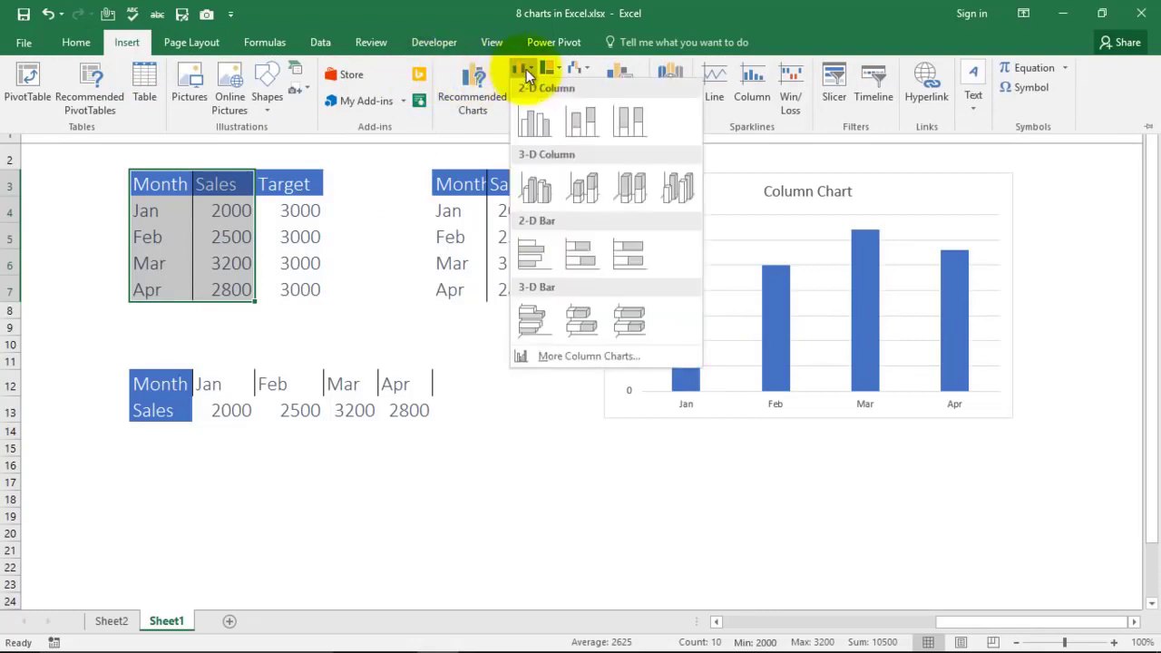
{"action": "left_click", "coordinate": [533, 254]}
Move the bar chart below the Column Chart and select the whole chart.
{"action": "left_click_drag", "start_coordinate": [532, 254], "coordinate": [886, 451]}
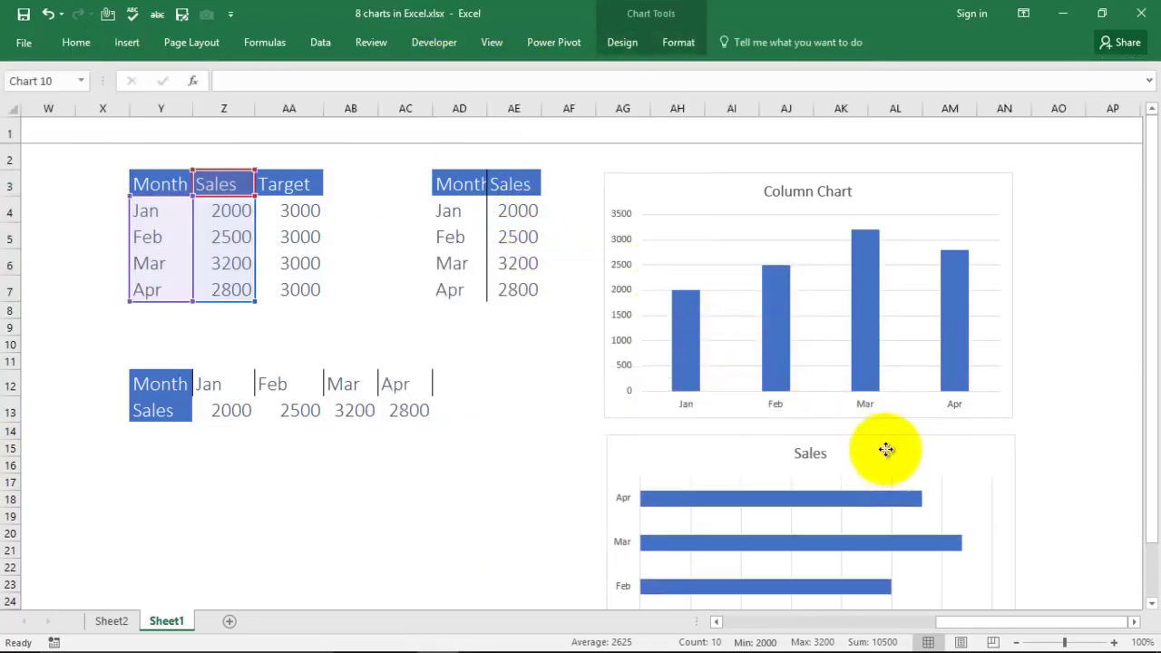
{"action": "scroll", "coordinate": [538, 393], "scroll_direction": "down", "scroll_amount": 4}
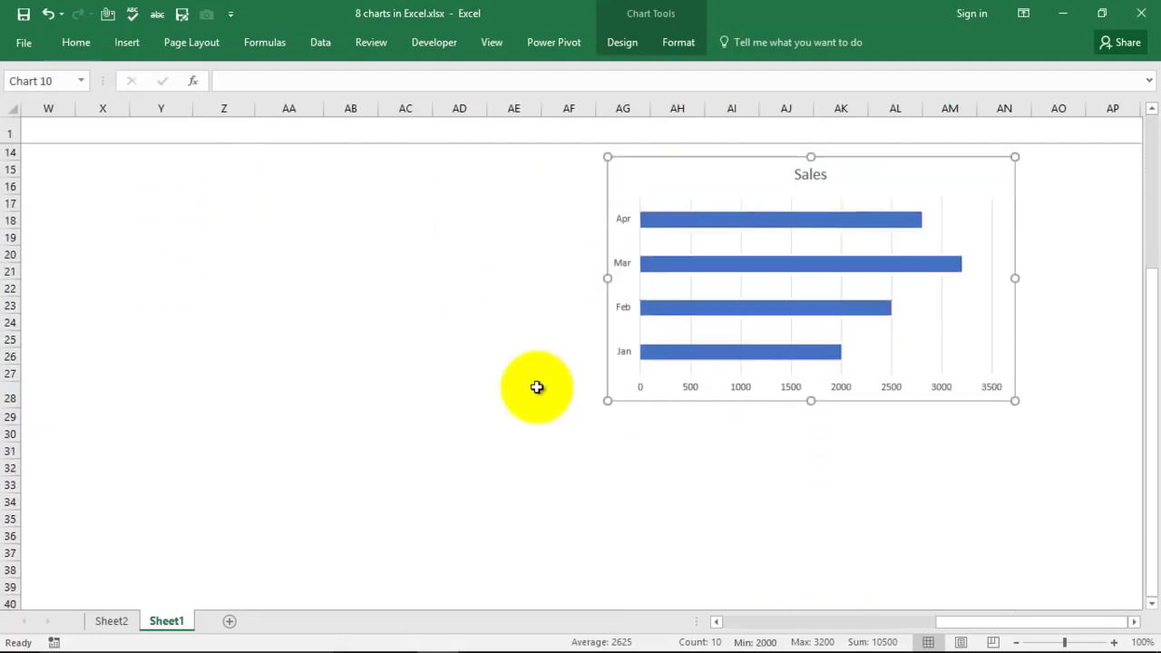
{"action": "scroll", "coordinate": [519, 452], "scroll_direction": "up", "scroll_amount": 2}
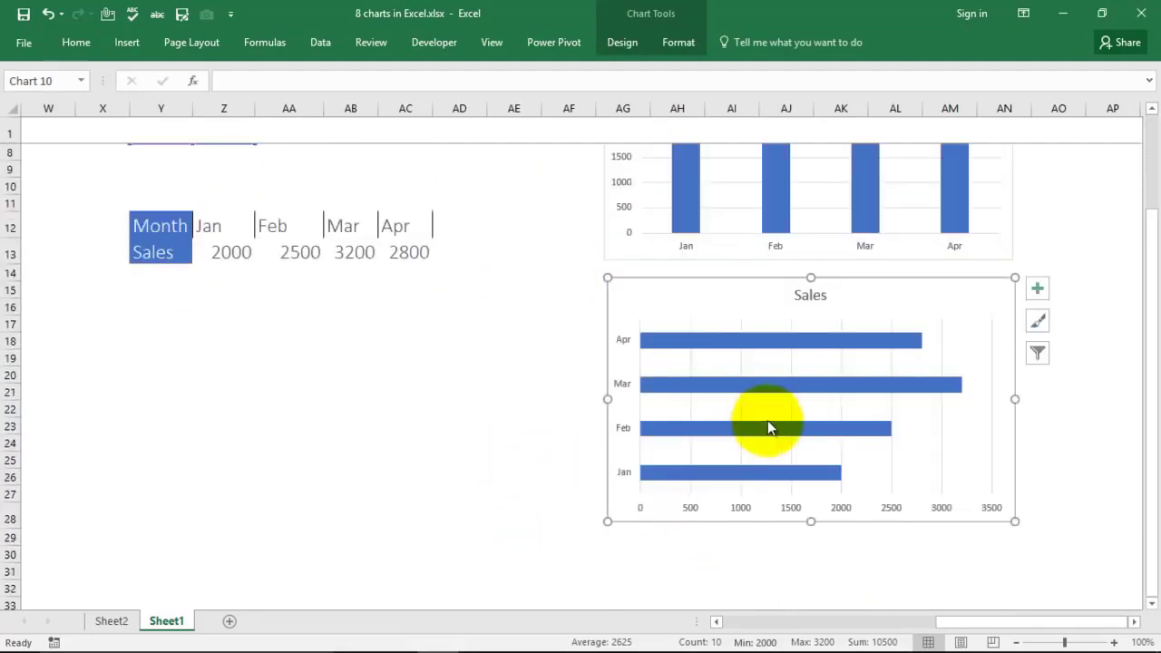
{"action": "left_click", "coordinate": [906, 409]}
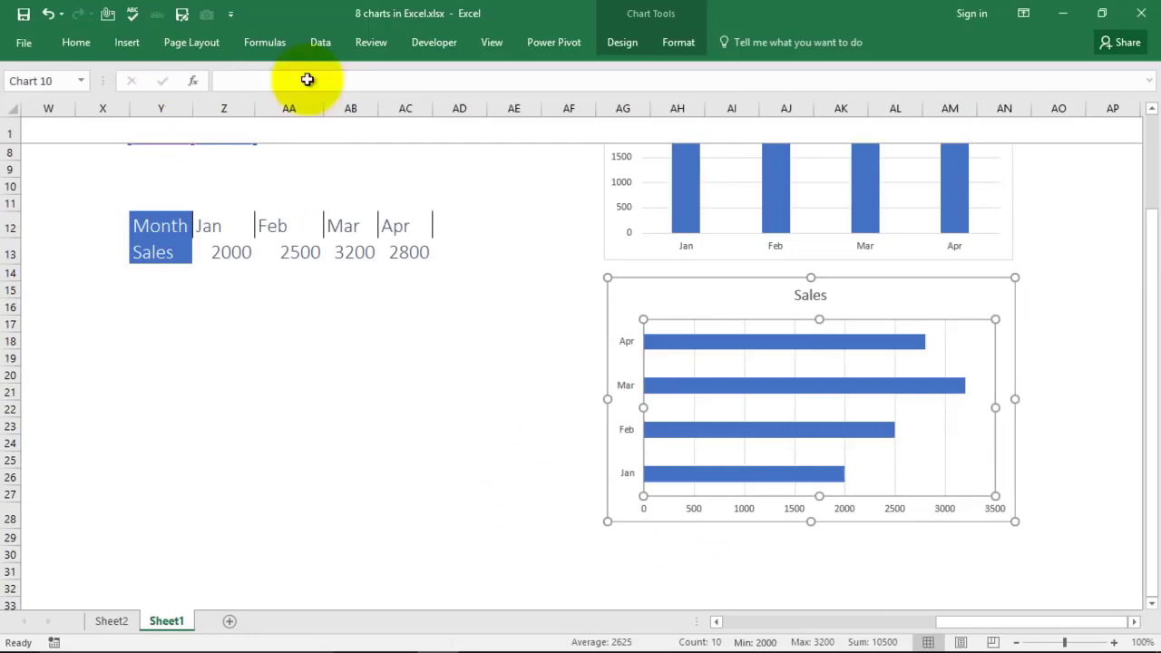
{"action": "left_click", "coordinate": [982, 306]}
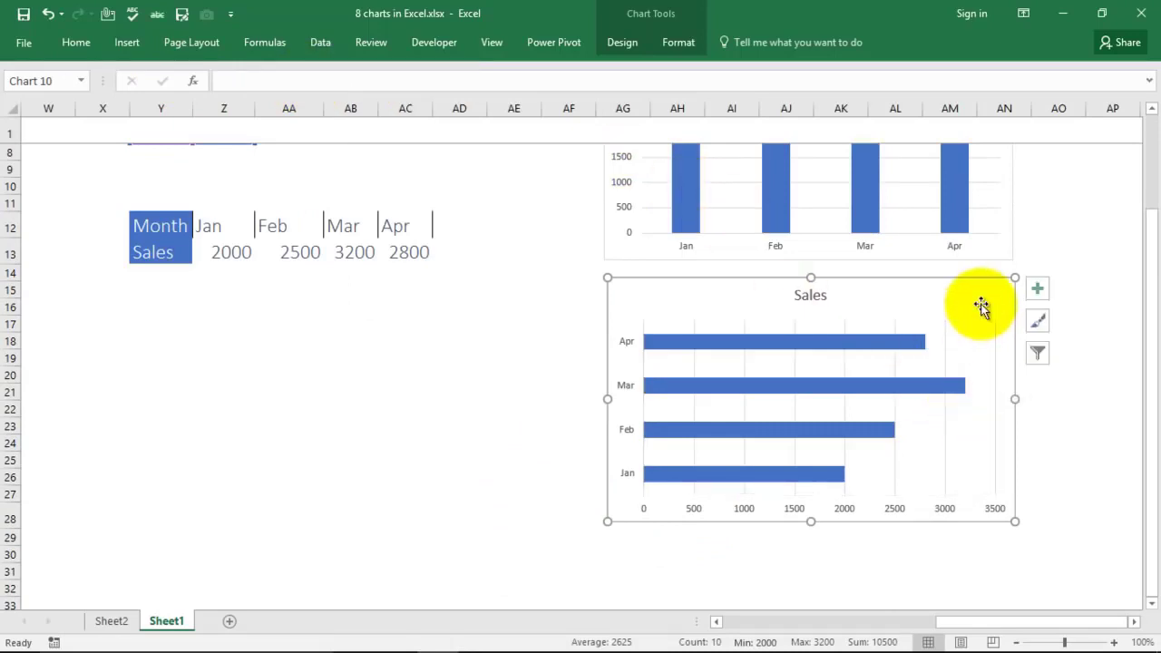
Apply the dark chart style with gradient blue bars to the Sales bar chart.
{"action": "left_click", "coordinate": [626, 45]}
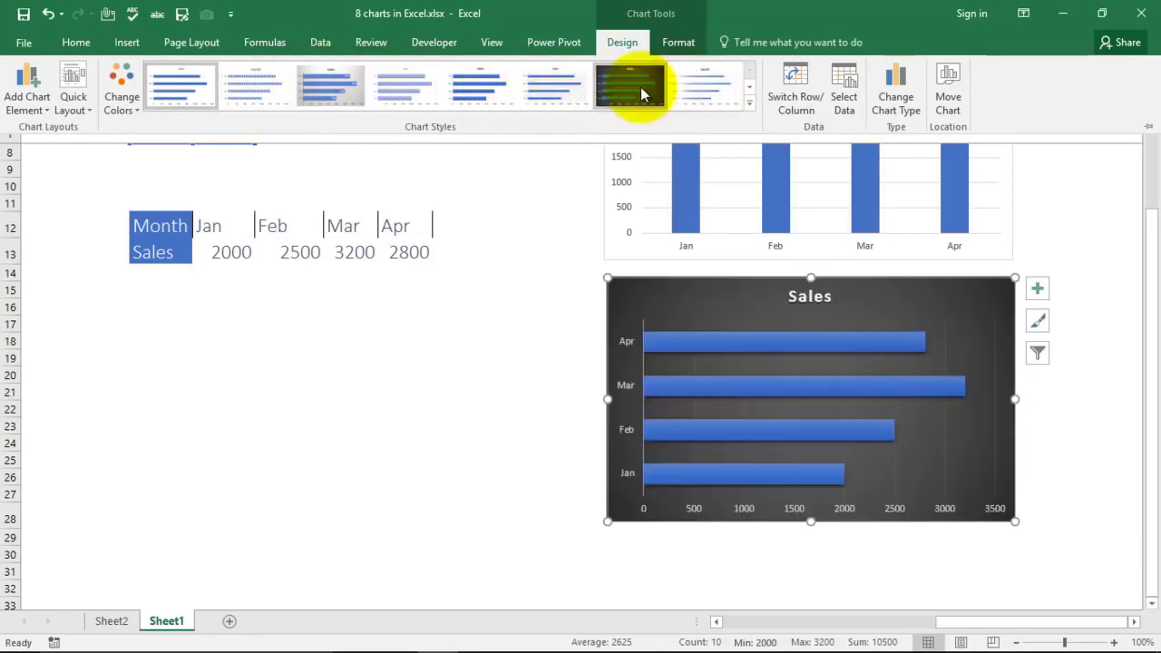
{"action": "left_click", "coordinate": [641, 87]}
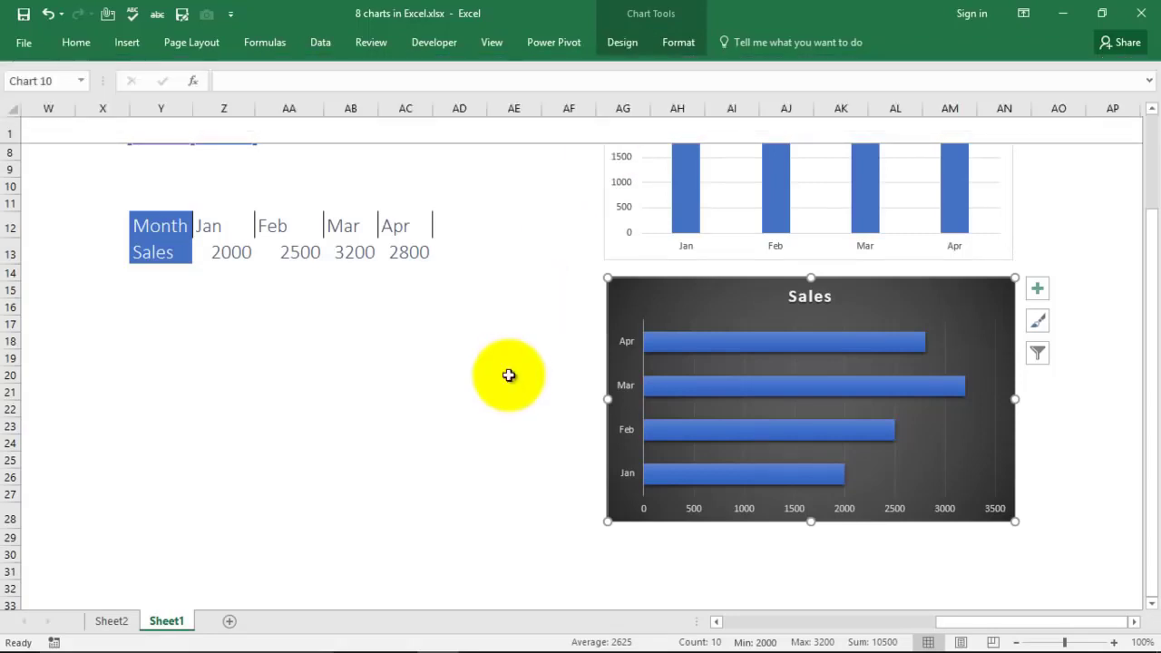
{"action": "scroll", "coordinate": [483, 378], "scroll_direction": "up", "scroll_amount": 2}
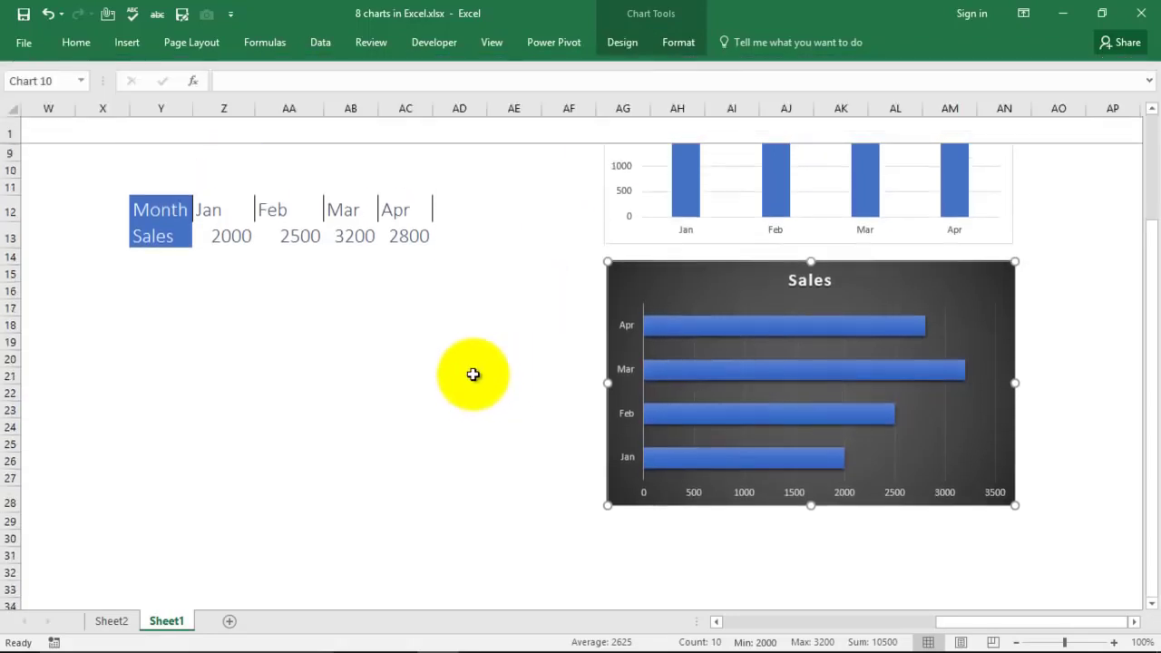
{"action": "left_click_drag", "start_coordinate": [969, 632], "coordinate": [928, 635]}
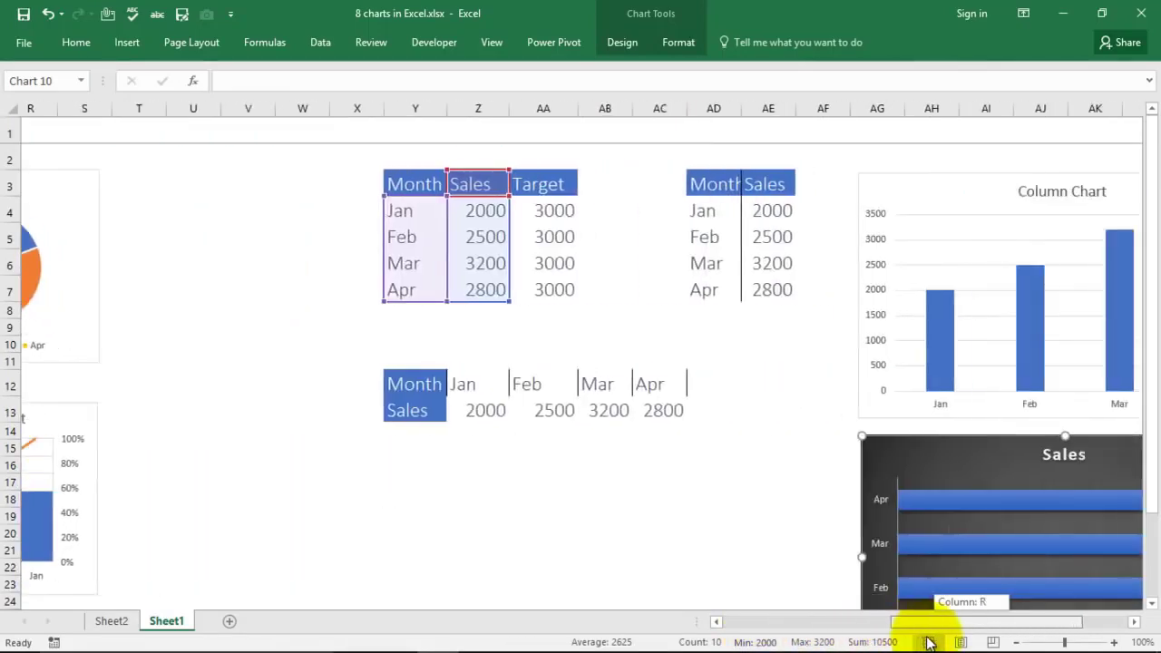
Select Y3:Z7 and insert a 2-D line chart of Sales.
{"action": "left_click", "coordinate": [549, 345]}
{"action": "left_click_drag", "start_coordinate": [427, 187], "coordinate": [514, 287]}
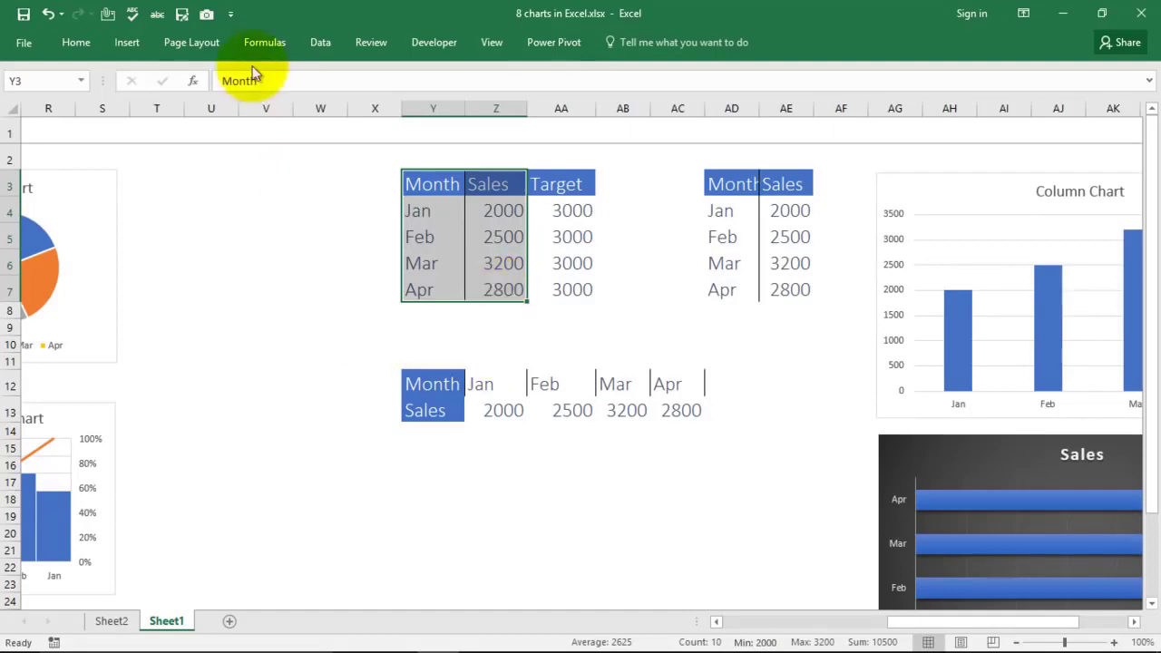
{"action": "left_click", "coordinate": [129, 45]}
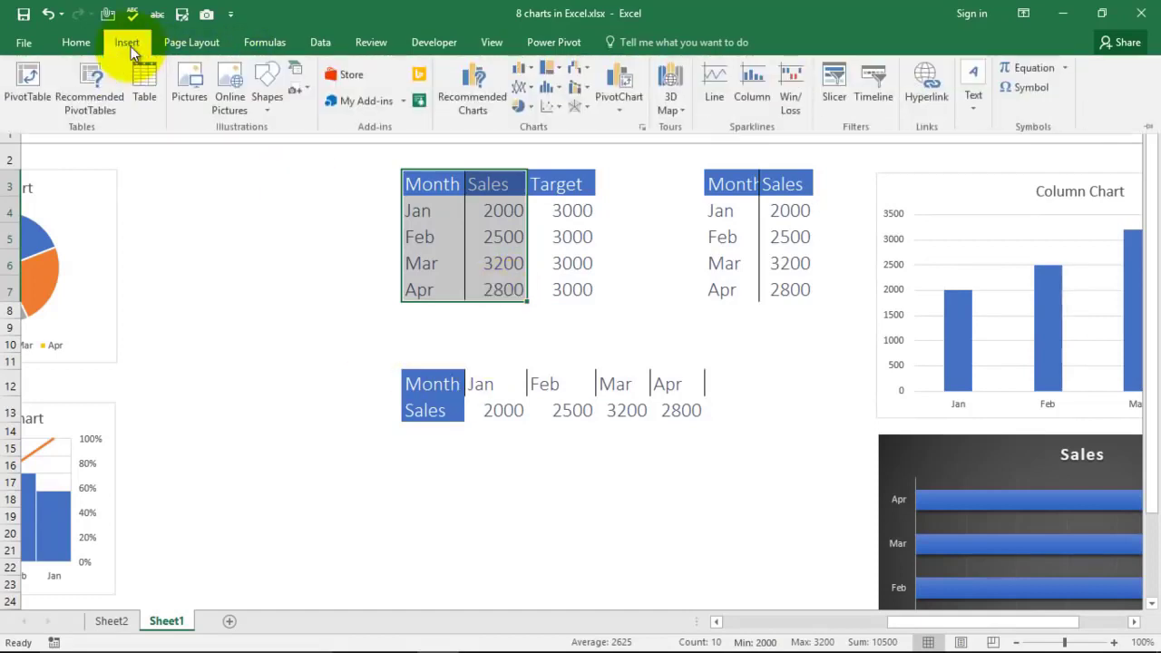
{"action": "left_click", "coordinate": [529, 87]}
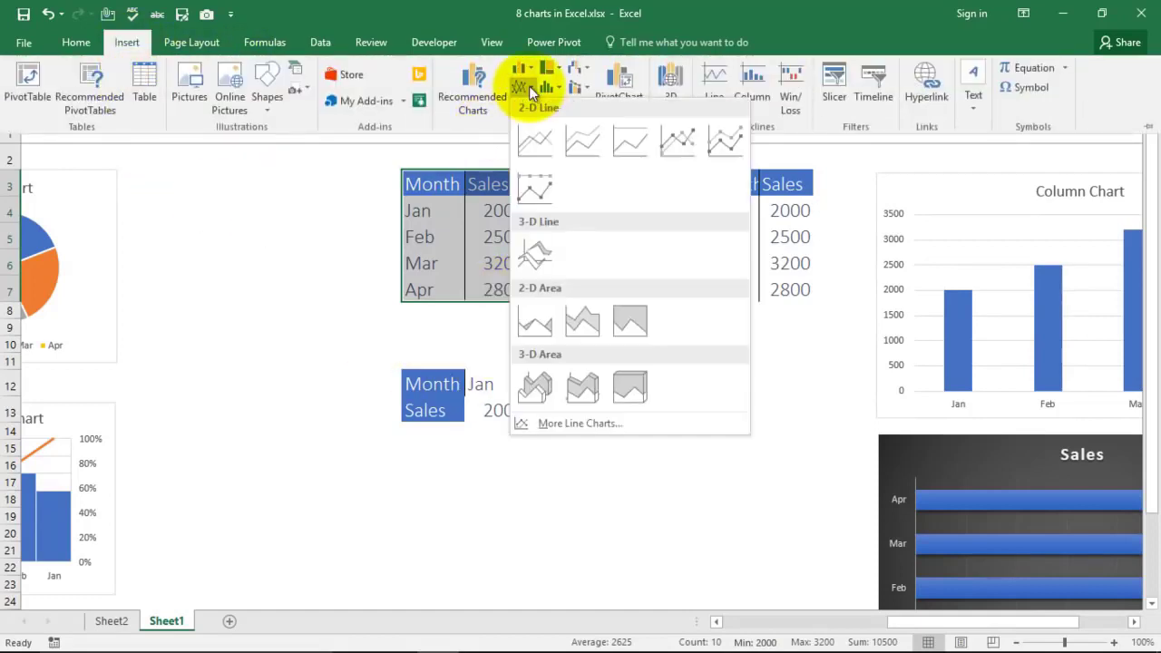
{"action": "left_click", "coordinate": [529, 140]}
Place the line chart below the bar chart and zoom the sheet out to 70%.
{"action": "left_click_drag", "start_coordinate": [663, 280], "coordinate": [853, 618]}
{"action": "scroll", "coordinate": [698, 293], "scroll_direction": "down", "scroll_amount": 6}
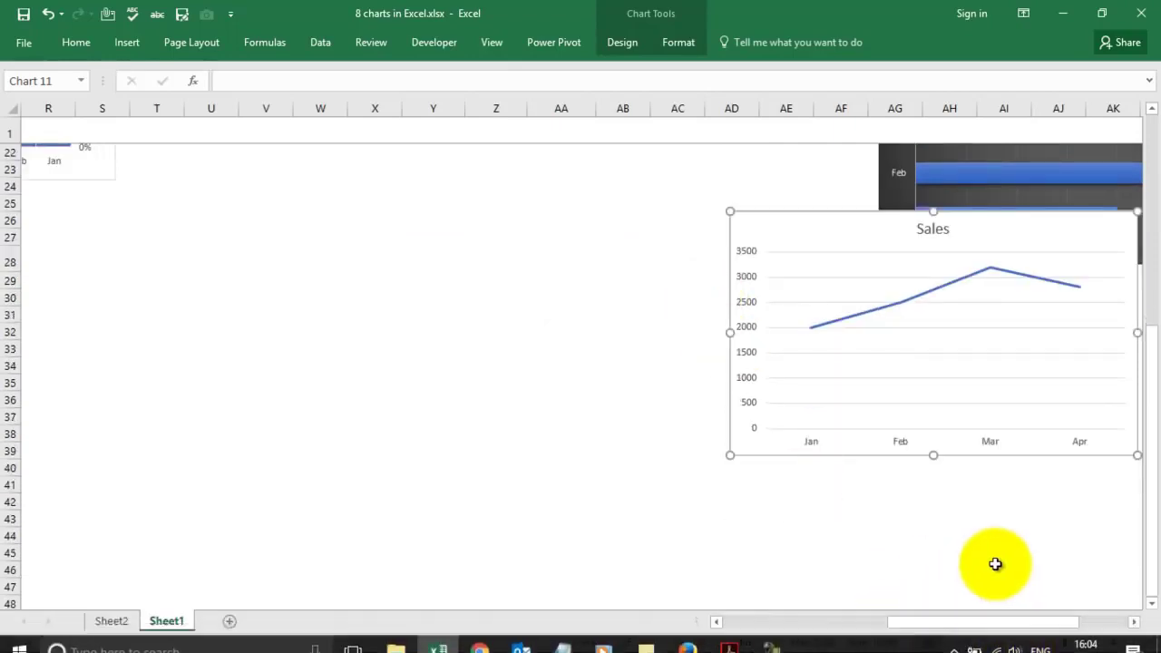
{"action": "left_click", "coordinate": [1017, 642]}
{"action": "left_click", "coordinate": [1017, 642]}
{"action": "left_click", "coordinate": [1017, 642]}
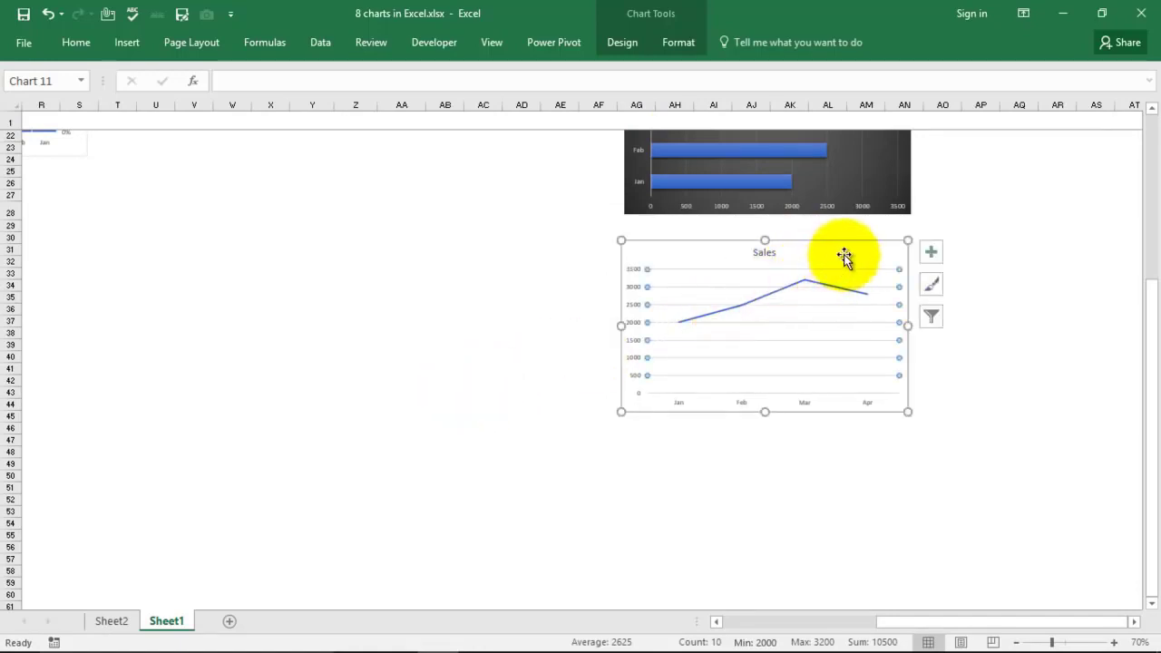
Give the line chart the blue SALES style and put its legend at the top.
{"action": "left_click", "coordinate": [936, 287]}
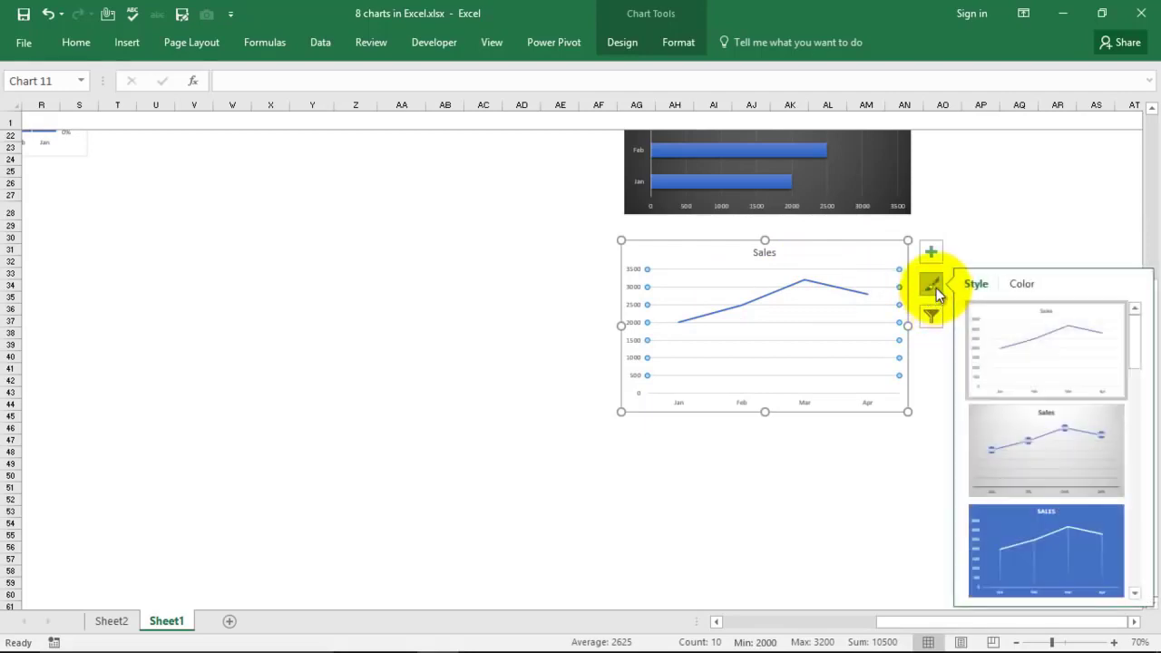
{"action": "left_click", "coordinate": [1049, 563]}
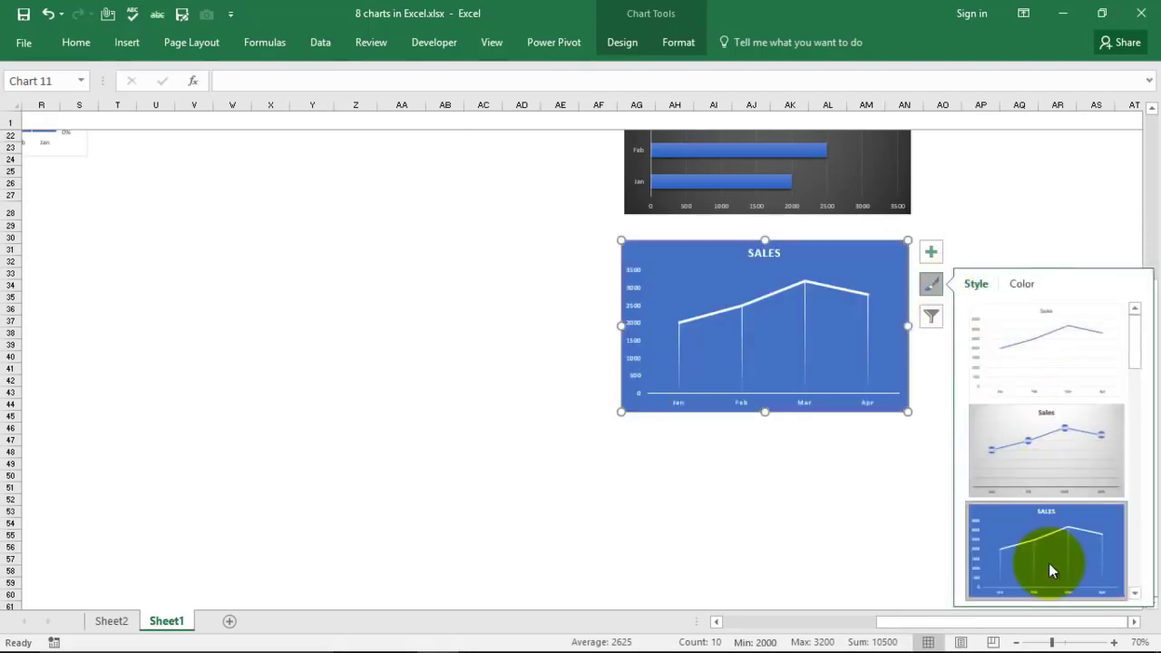
{"action": "left_click", "coordinate": [933, 259]}
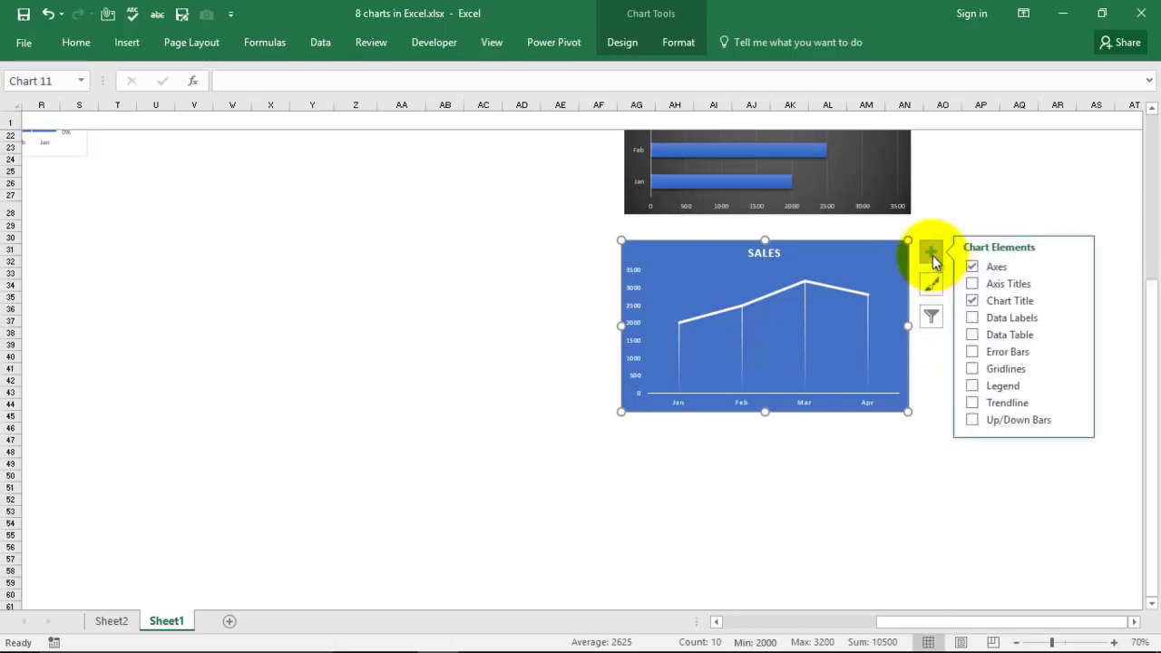
{"action": "left_click", "coordinate": [972, 384]}
{"action": "left_click", "coordinate": [972, 385]}
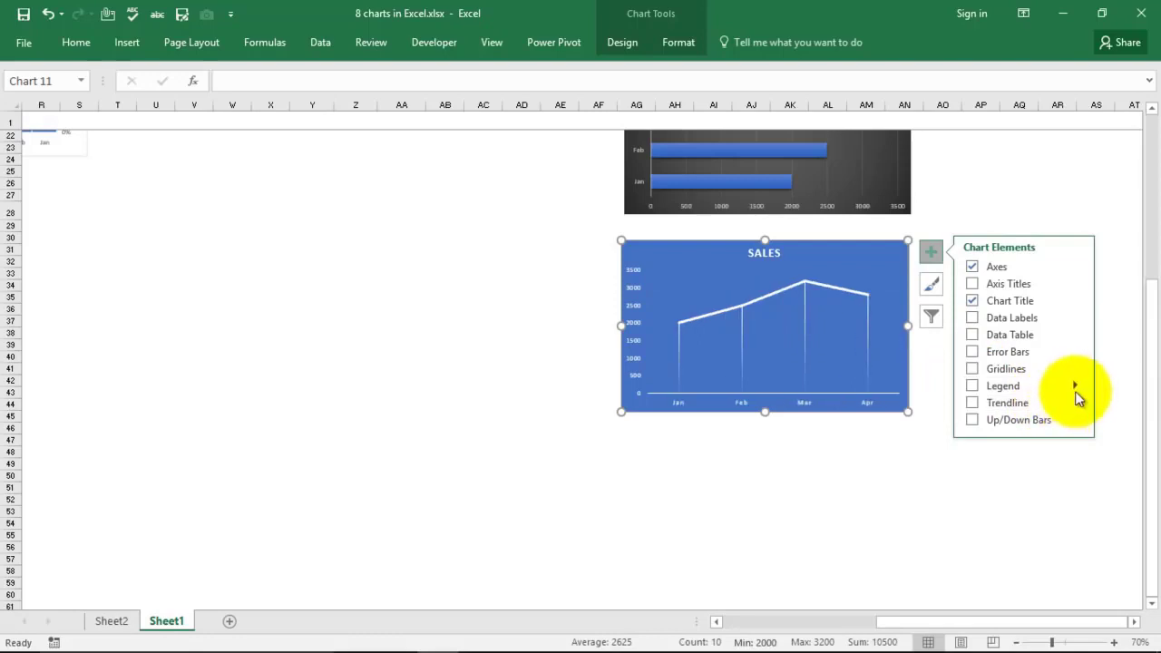
{"action": "left_click", "coordinate": [1075, 386]}
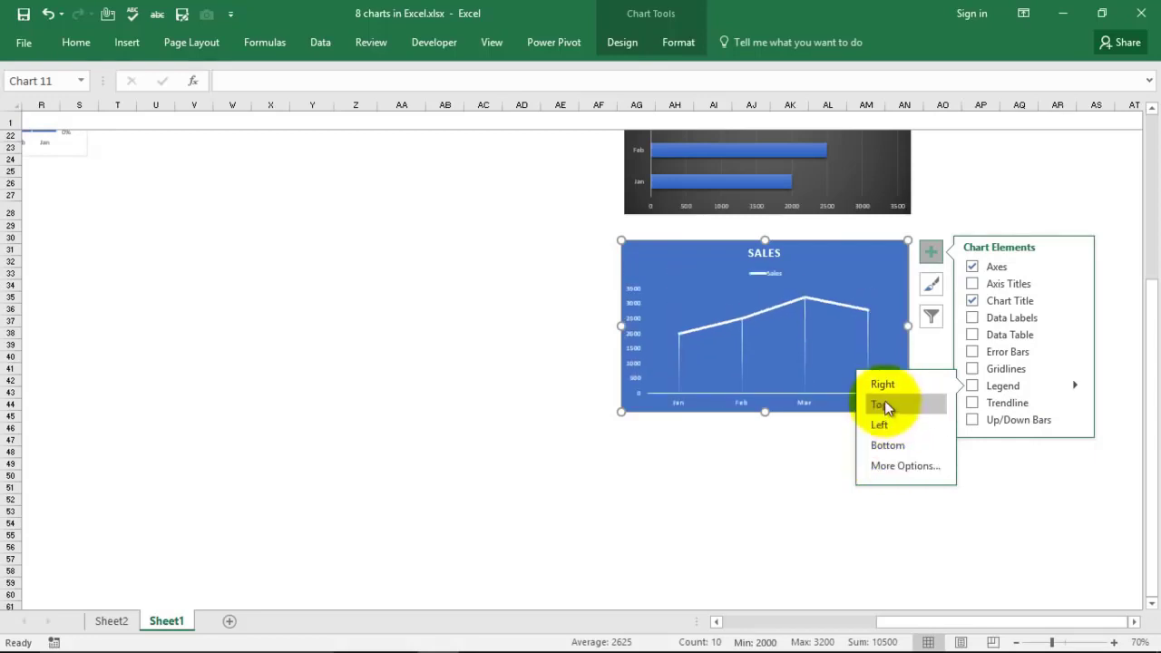
{"action": "left_click", "coordinate": [885, 403]}
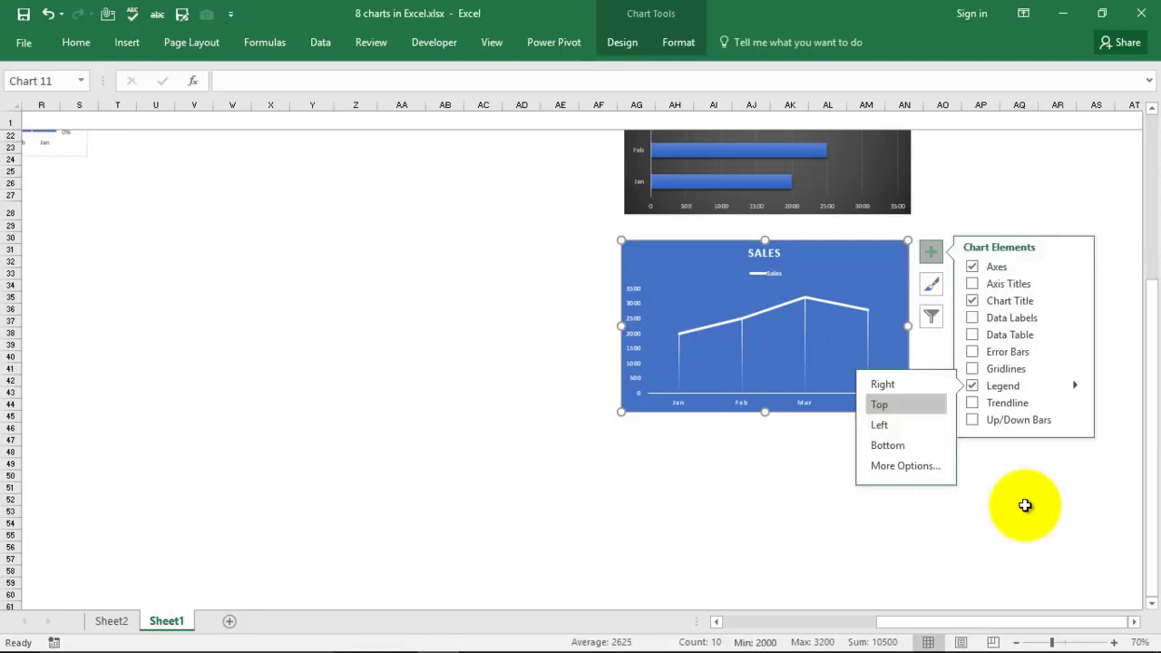
{"action": "left_click", "coordinate": [1026, 506]}
Add data labels above each point and zoom the sheet back to 100%.
{"action": "left_click", "coordinate": [883, 341]}
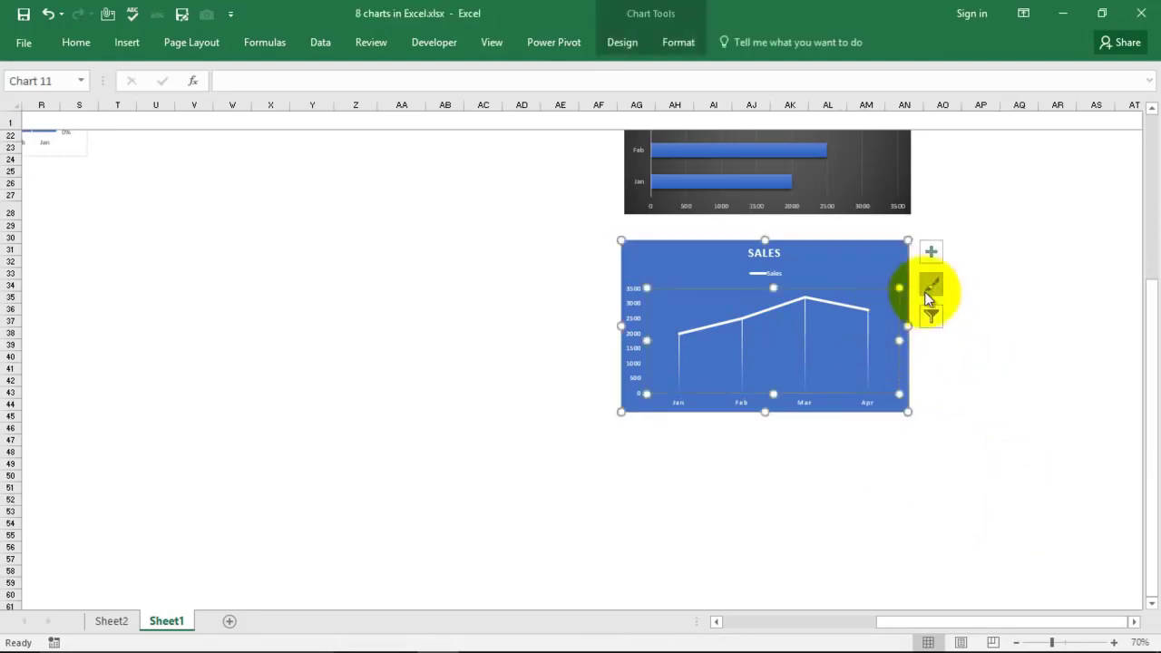
{"action": "left_click", "coordinate": [932, 254]}
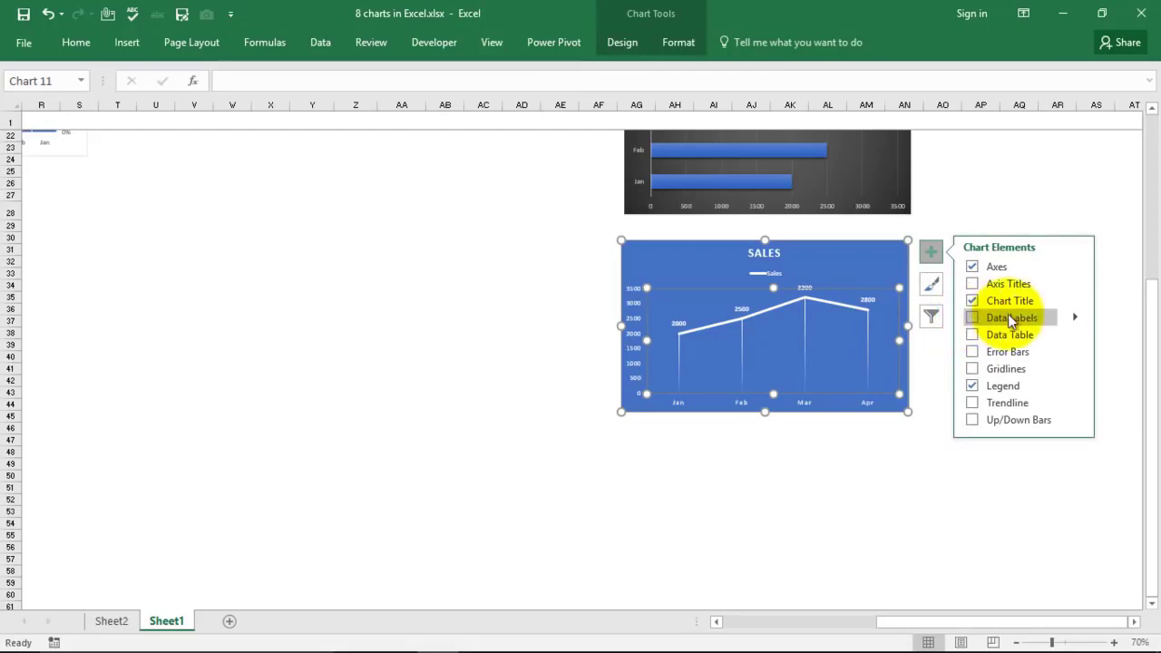
{"action": "left_click", "coordinate": [1075, 317]}
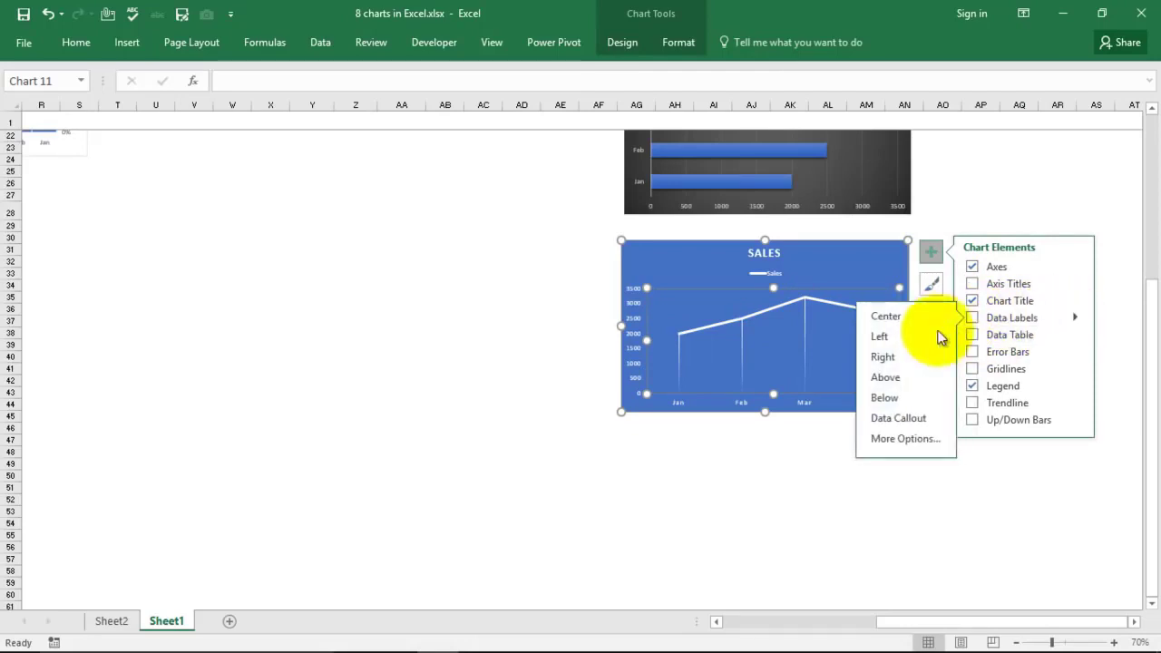
{"action": "left_click", "coordinate": [894, 378]}
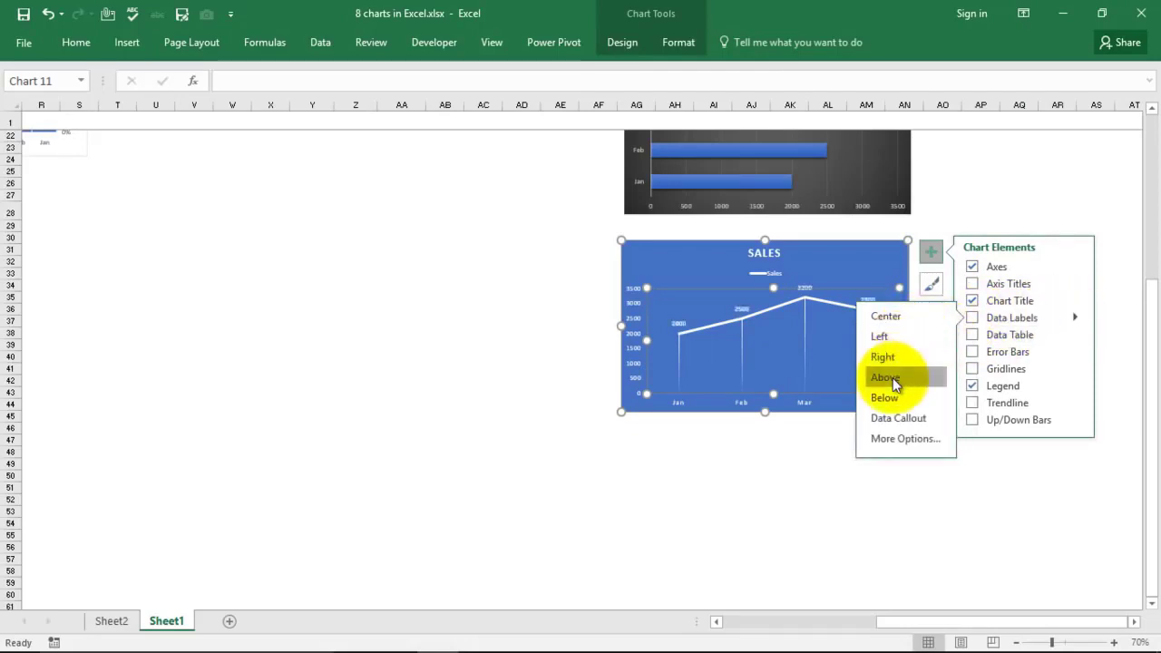
{"action": "left_click", "coordinate": [866, 523]}
{"action": "left_click", "coordinate": [1114, 642]}
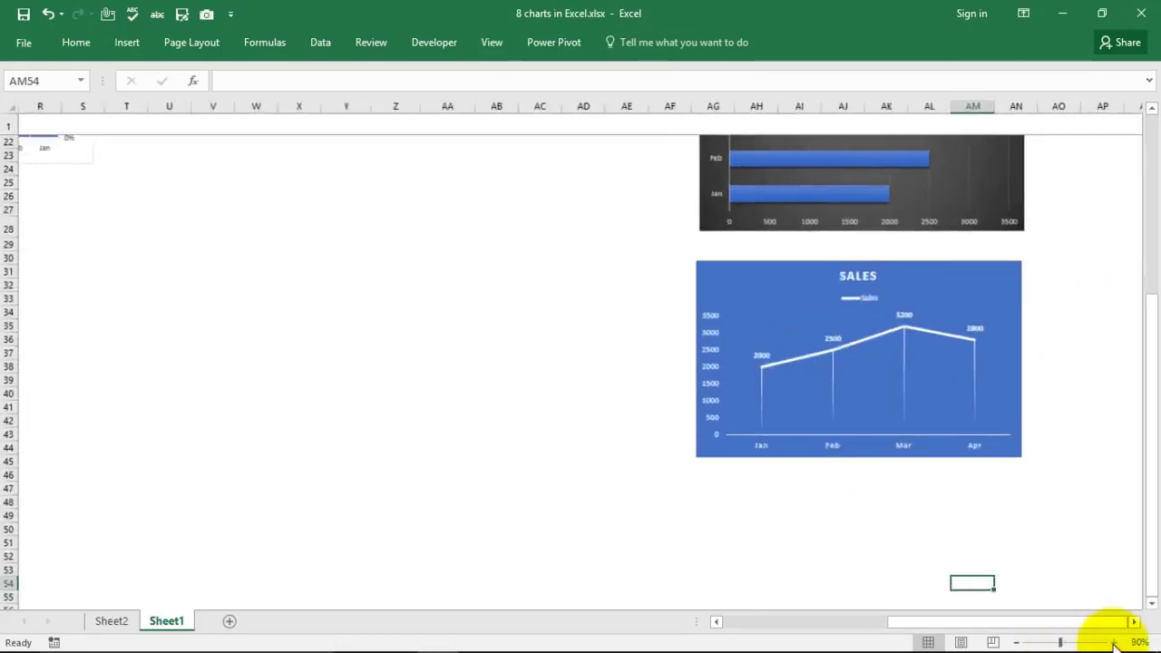
{"action": "left_click", "coordinate": [1114, 643]}
{"action": "left_click", "coordinate": [1114, 642]}
{"action": "left_click_drag", "start_coordinate": [940, 626], "coordinate": [972, 618]}
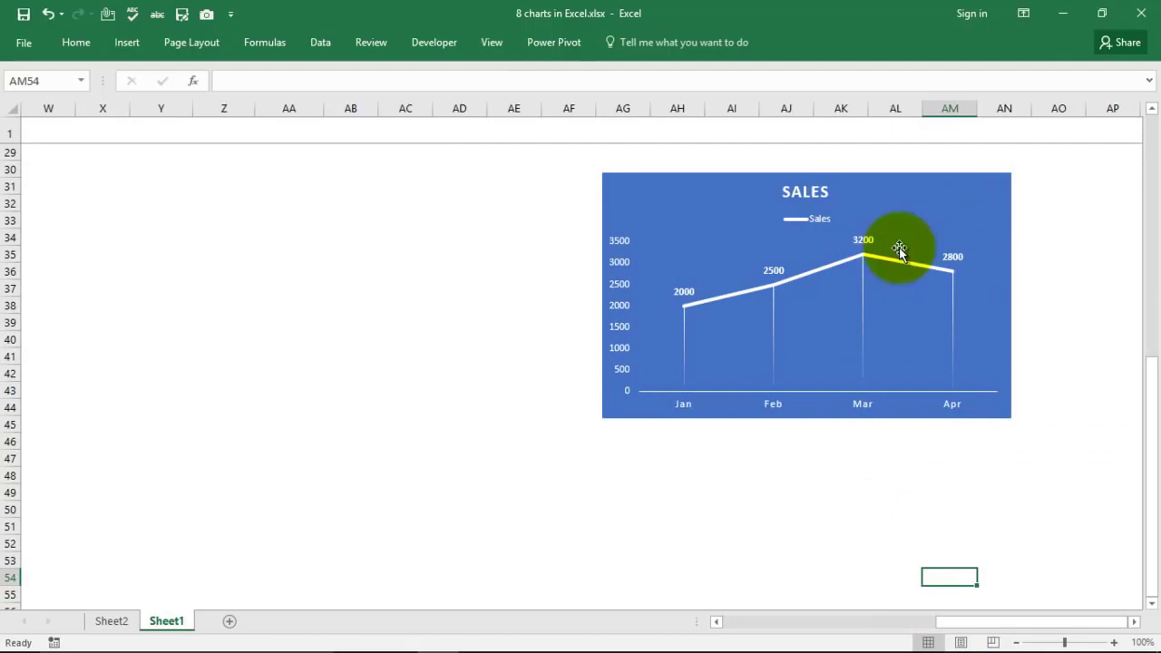
Select Y3:Z7 and insert a 2-D pie chart of Sales.
{"action": "left_click", "coordinate": [374, 287]}
{"action": "scroll", "coordinate": [280, 319], "scroll_direction": "up", "scroll_amount": 9}
{"action": "left_click", "coordinate": [144, 183]}
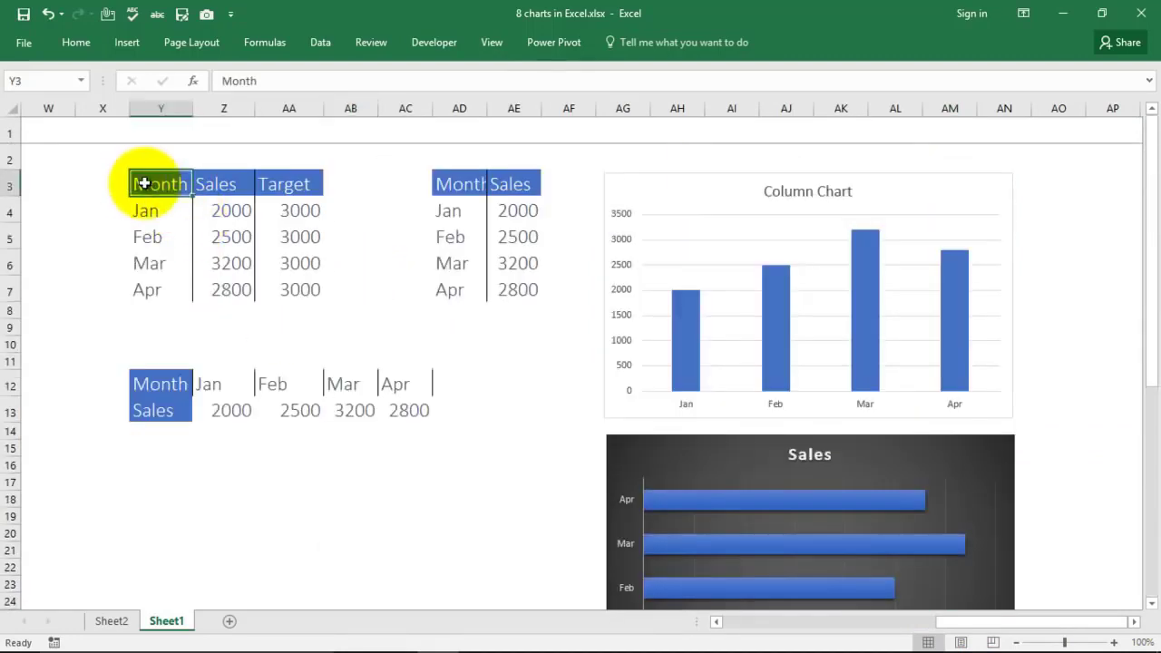
{"action": "left_click_drag", "start_coordinate": [143, 183], "coordinate": [215, 272]}
{"action": "mouse_move", "coordinate": [913, 624]}
{"action": "left_mouse_down"}
{"action": "mouse_move", "coordinate": [893, 637]}
{"action": "mouse_move", "coordinate": [804, 622]}
{"action": "mouse_move", "coordinate": [922, 635]}
{"action": "left_mouse_up"}
{"action": "left_click", "coordinate": [610, 495]}
{"action": "left_click", "coordinate": [337, 188]}
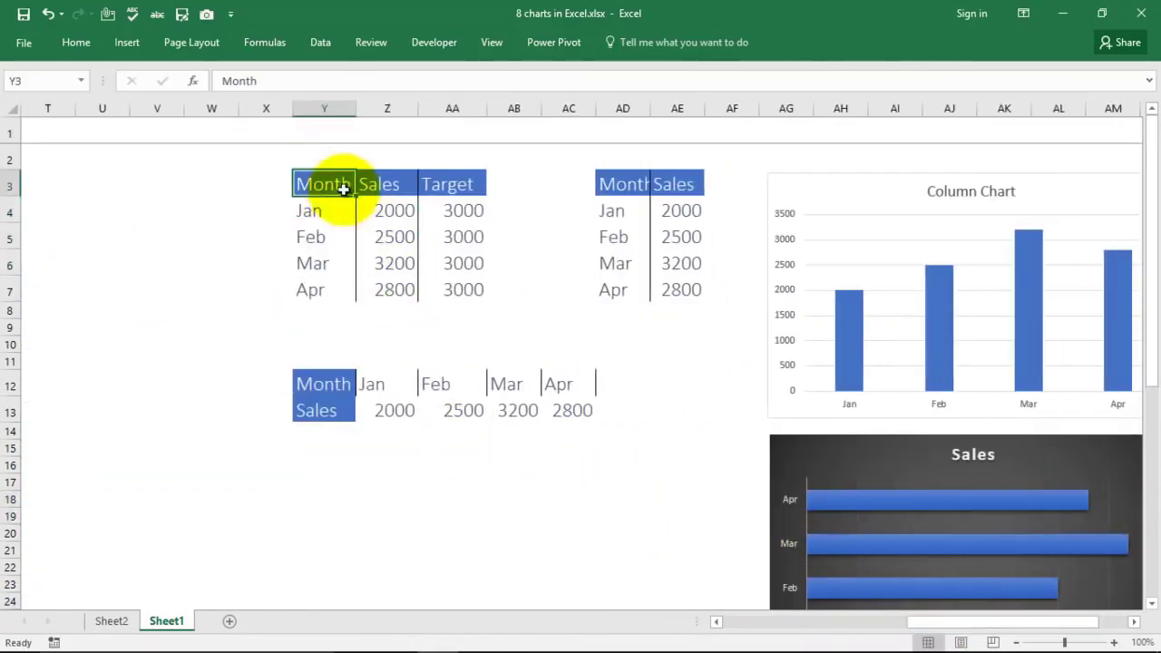
{"action": "left_click_drag", "start_coordinate": [344, 188], "coordinate": [375, 292]}
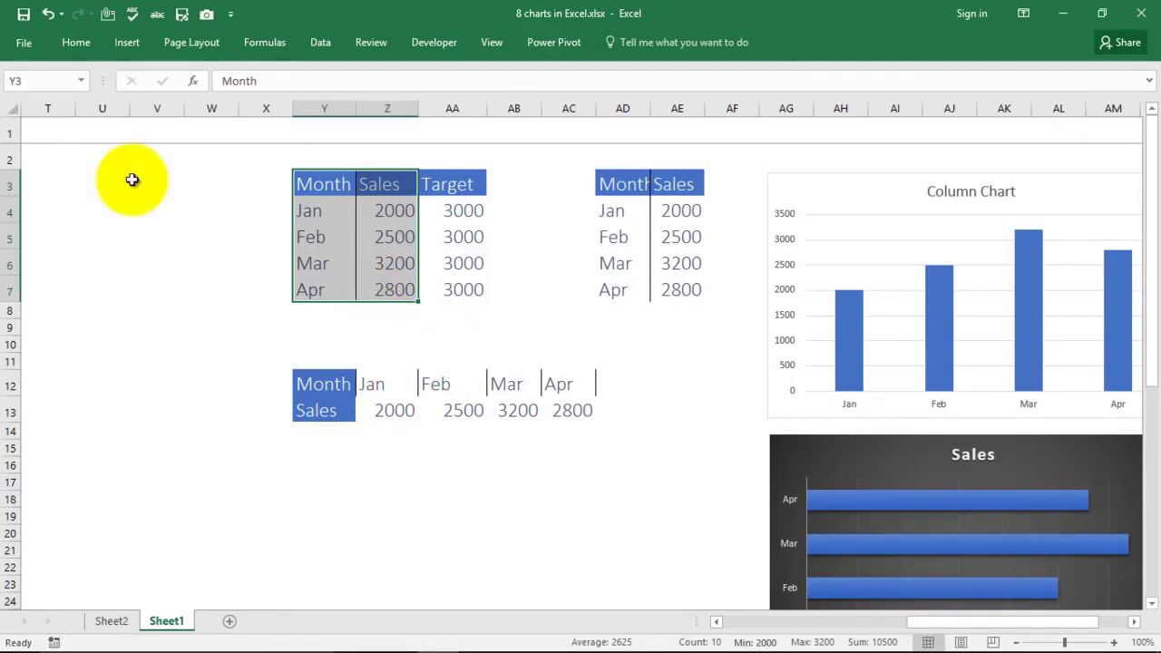
{"action": "left_click", "coordinate": [123, 42]}
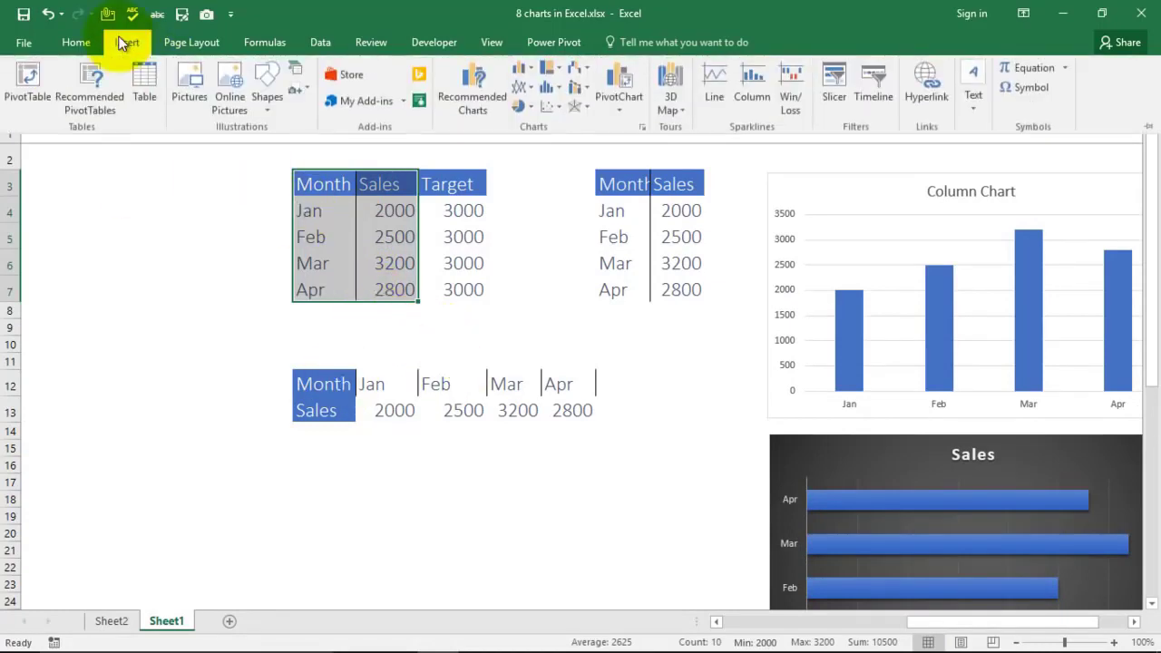
{"action": "left_click", "coordinate": [521, 109]}
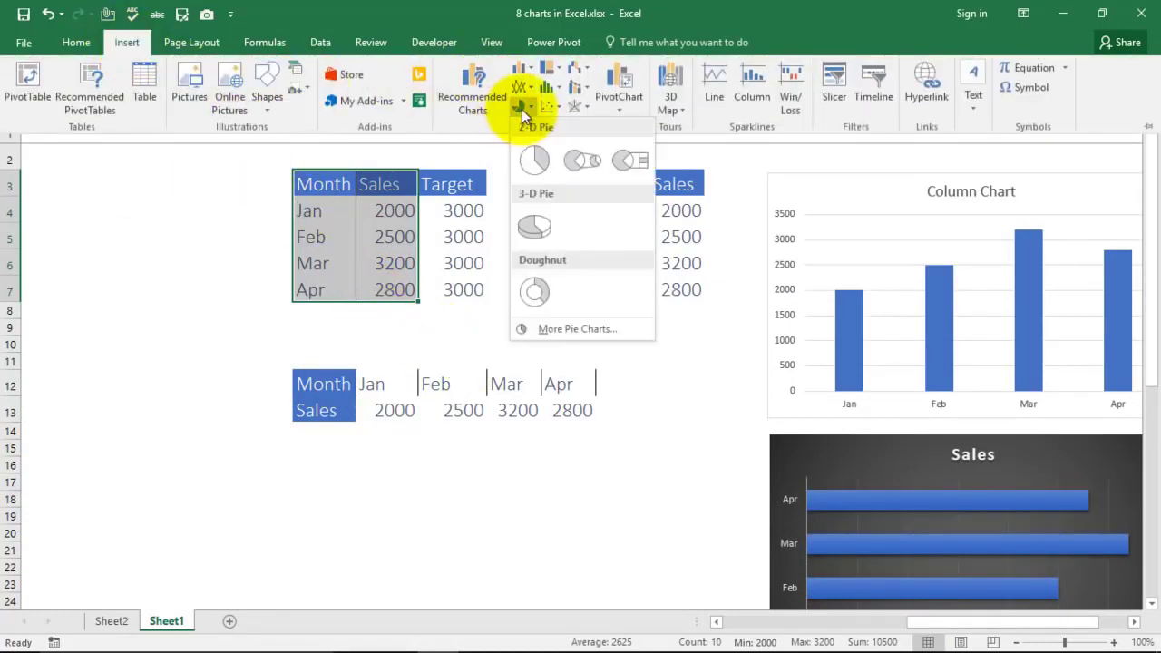
{"action": "left_click", "coordinate": [532, 158]}
Drag the pie chart into place beside the data tables.
{"action": "left_click_drag", "start_coordinate": [692, 306], "coordinate": [617, 486]}
{"action": "scroll", "coordinate": [687, 384], "scroll_direction": "down", "scroll_amount": 2}
{"action": "scroll", "coordinate": [695, 384], "scroll_direction": "up", "scroll_amount": 2}
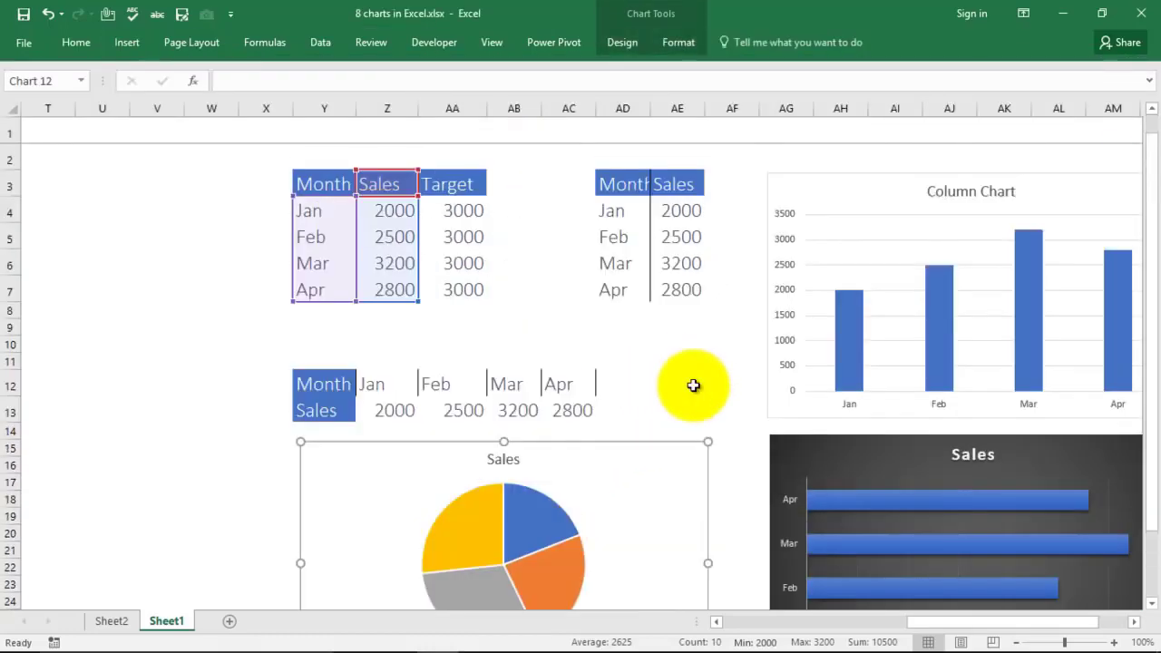
{"action": "scroll", "coordinate": [700, 376], "scroll_direction": "down", "scroll_amount": 2}
{"action": "scroll", "coordinate": [665, 368], "scroll_direction": "up", "scroll_amount": 2}
{"action": "left_click_drag", "start_coordinate": [643, 436], "coordinate": [1083, 186]}
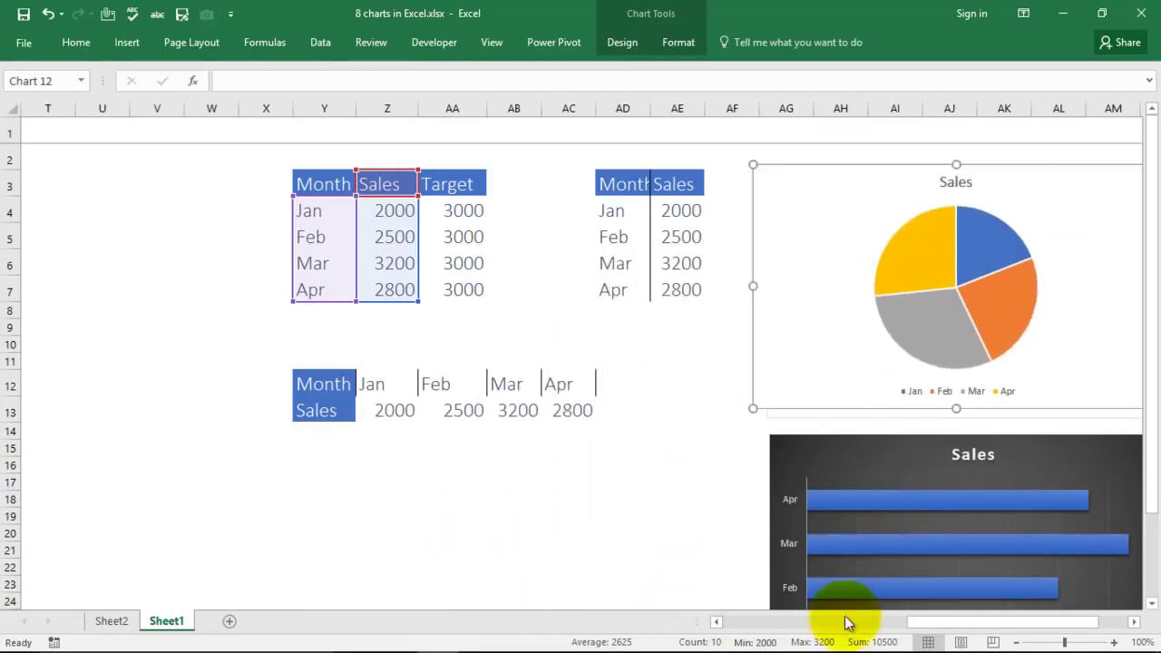
{"action": "left_click_drag", "start_coordinate": [930, 624], "coordinate": [953, 624]}
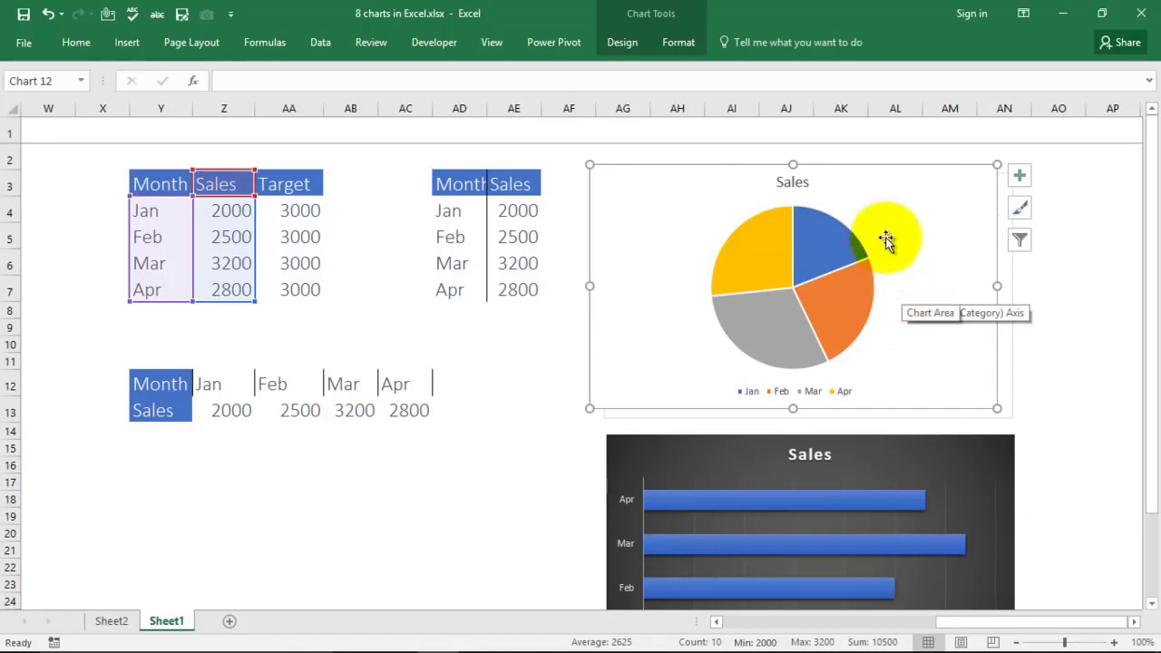
{"action": "left_click", "coordinate": [832, 229]}
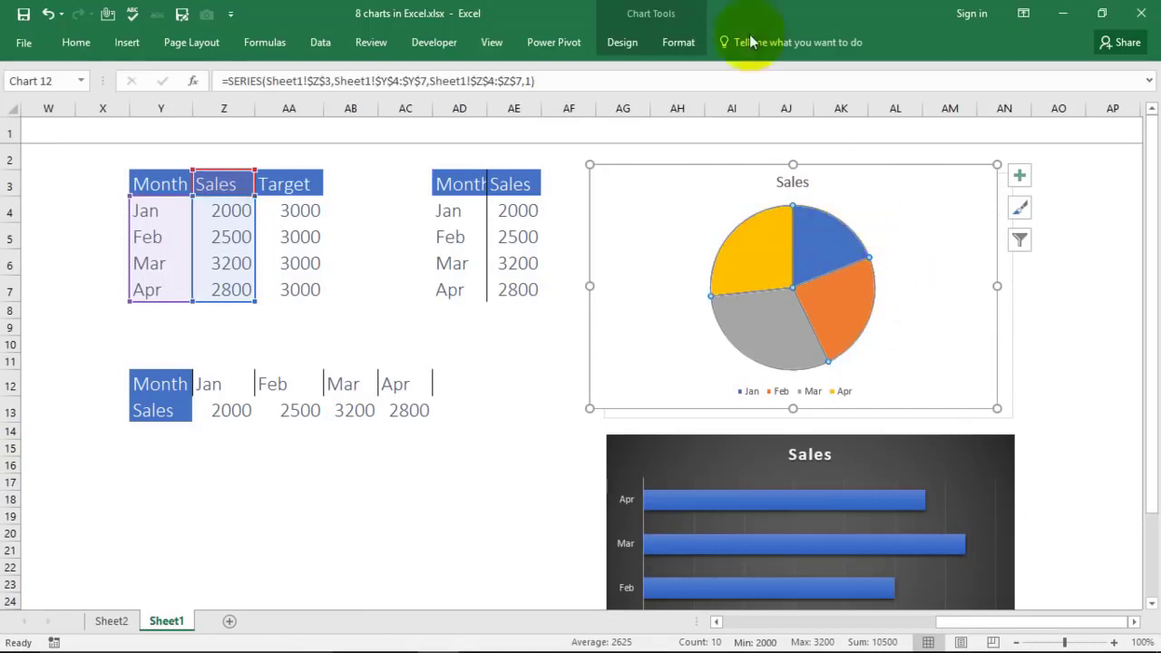
{"action": "left_click", "coordinate": [675, 44]}
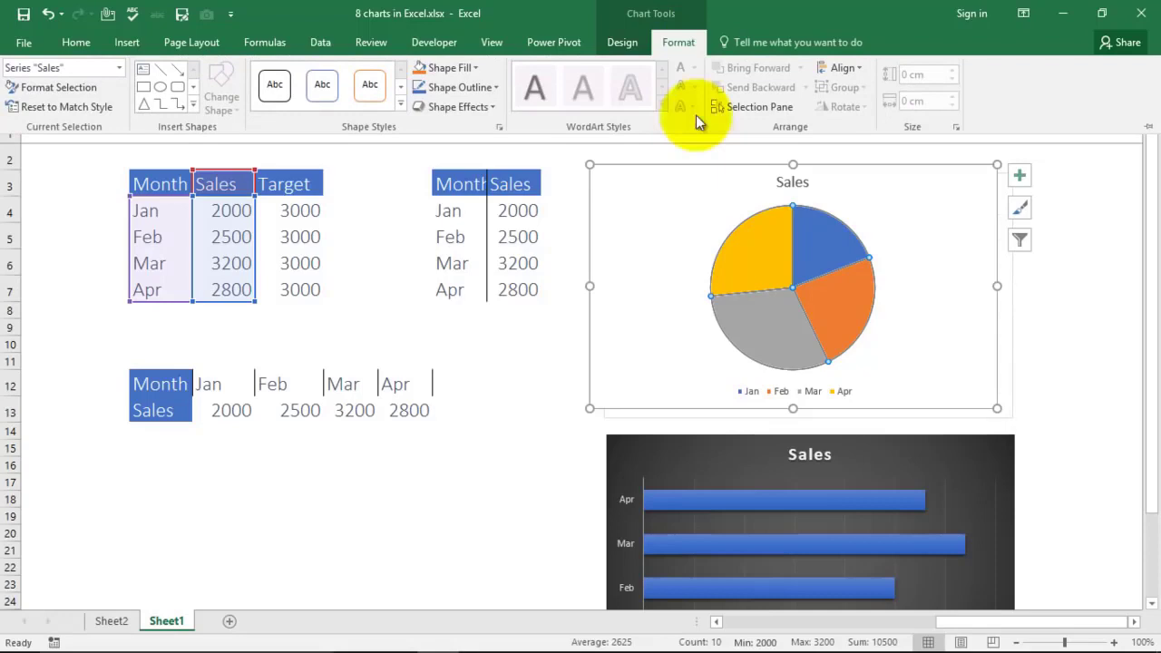
{"action": "left_click", "coordinate": [497, 91]}
{"action": "left_click", "coordinate": [473, 149]}
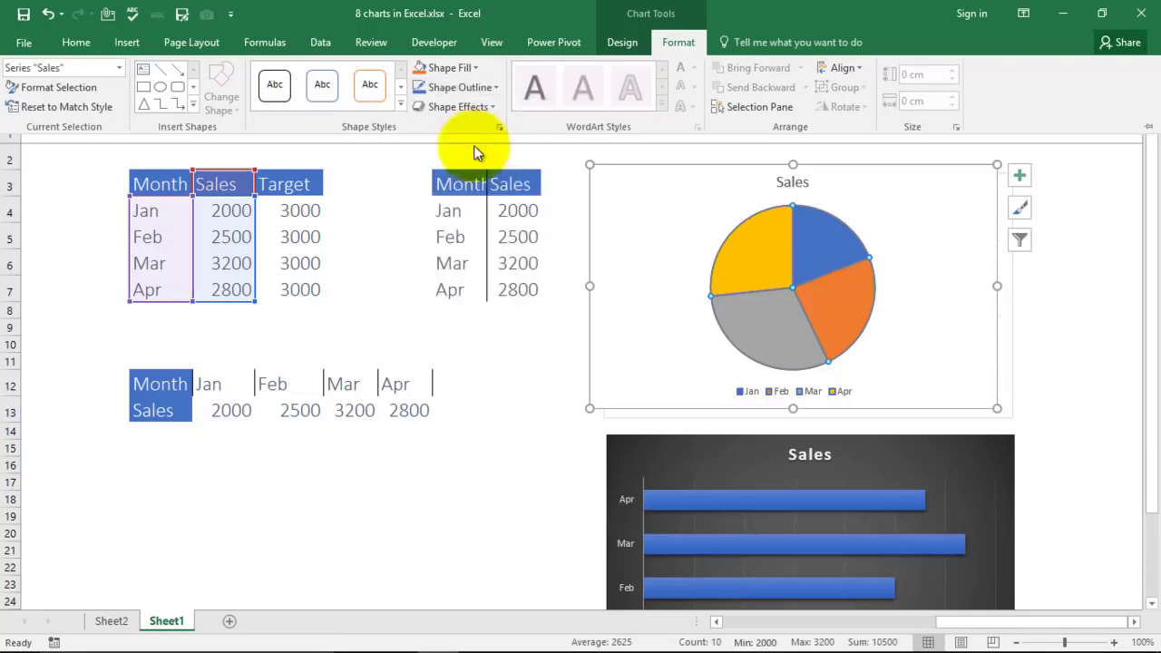
{"action": "left_click", "coordinate": [718, 221]}
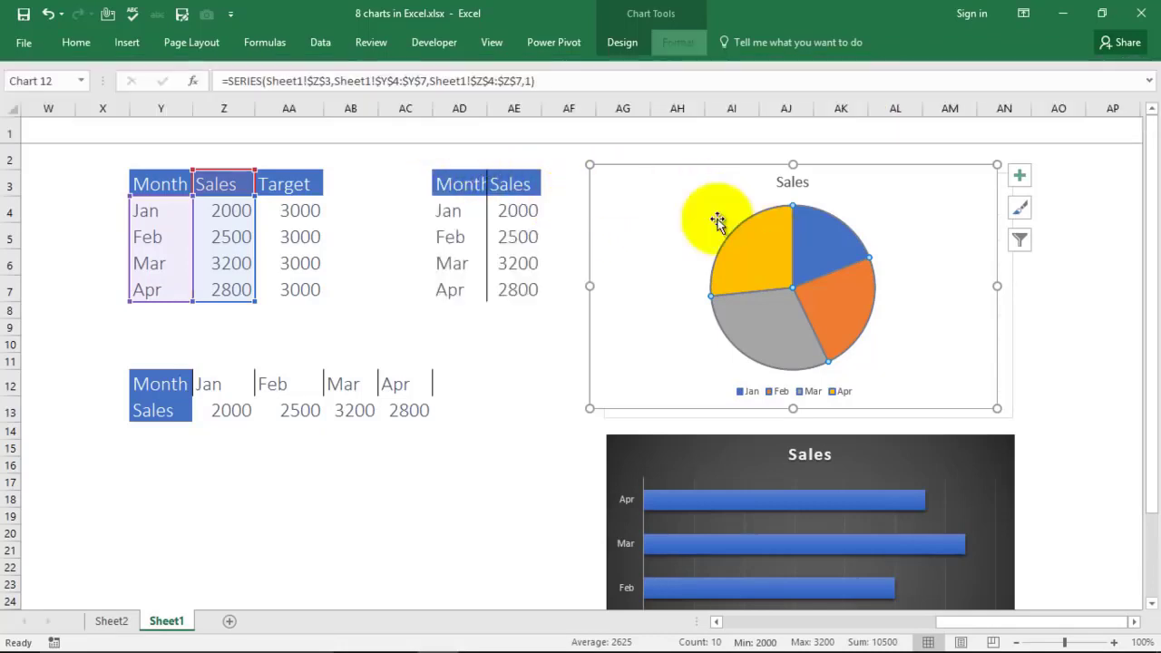
{"action": "left_click", "coordinate": [671, 46]}
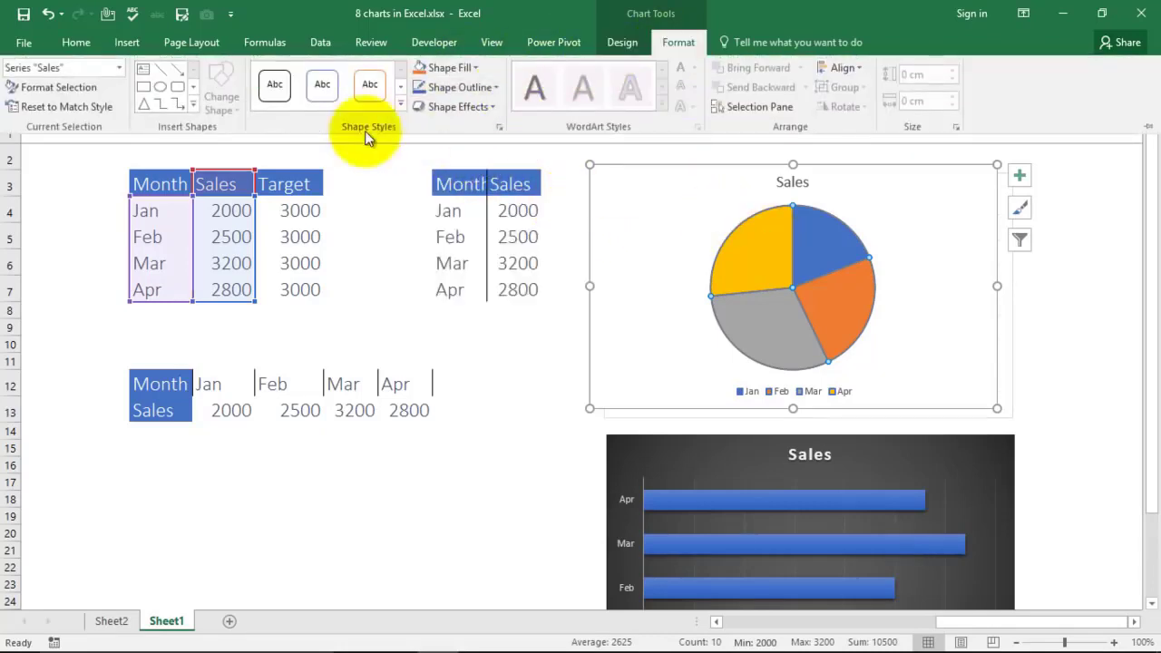
{"action": "left_click", "coordinate": [382, 98]}
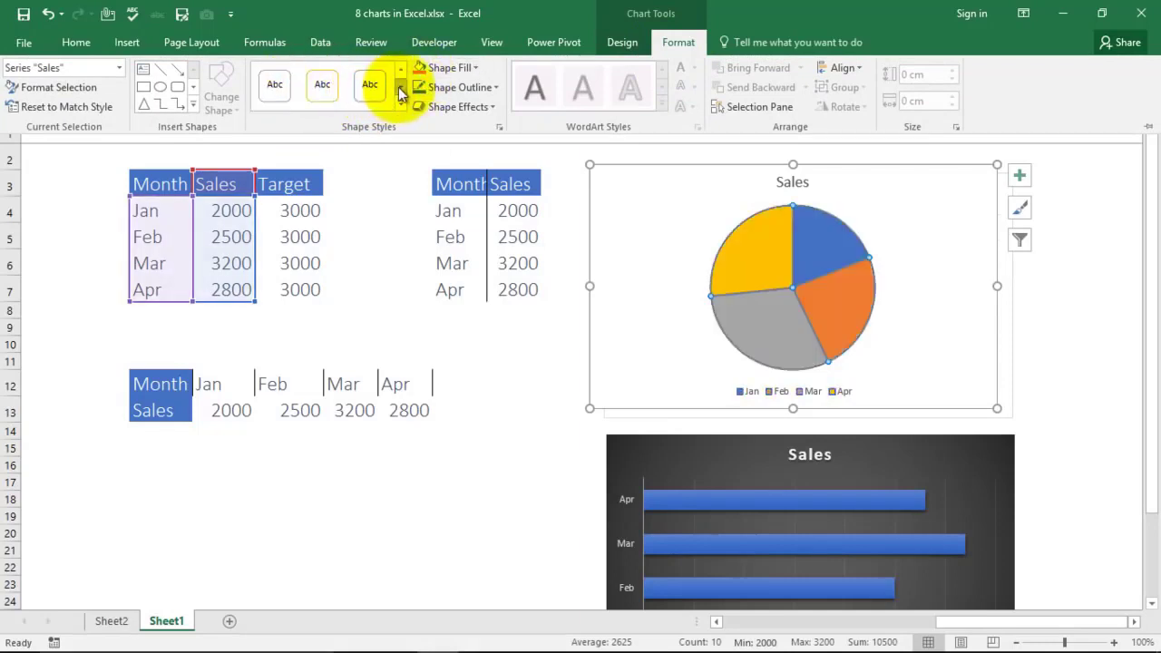
{"action": "left_click", "coordinate": [401, 107]}
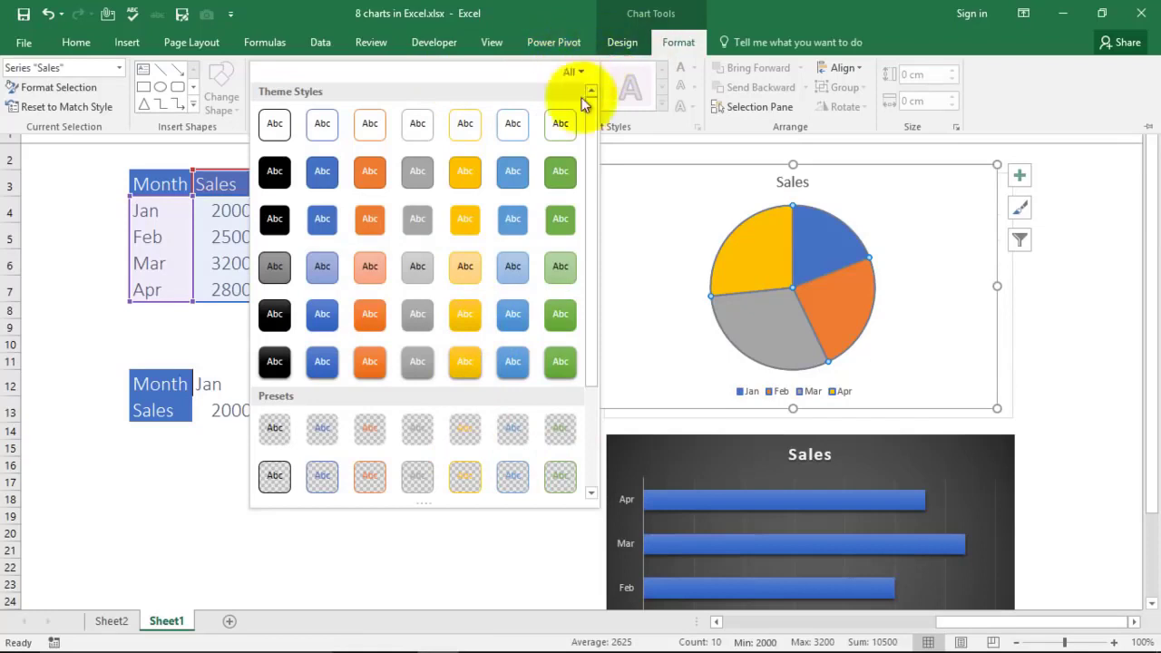
{"action": "left_click", "coordinate": [681, 134]}
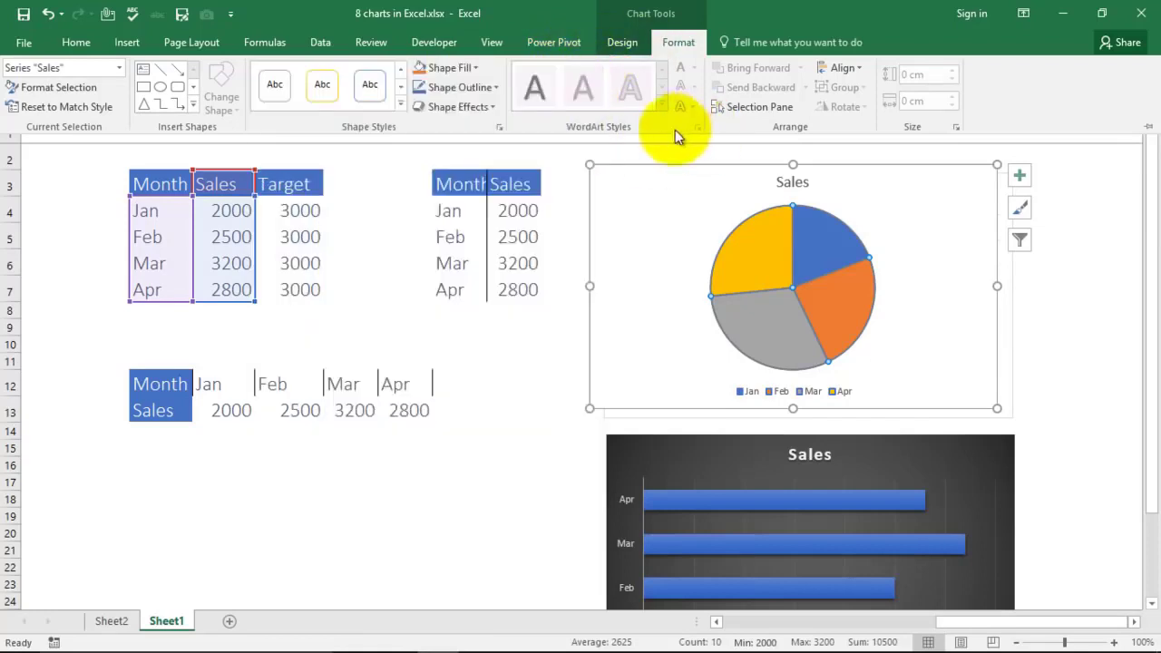
{"action": "left_click", "coordinate": [474, 68]}
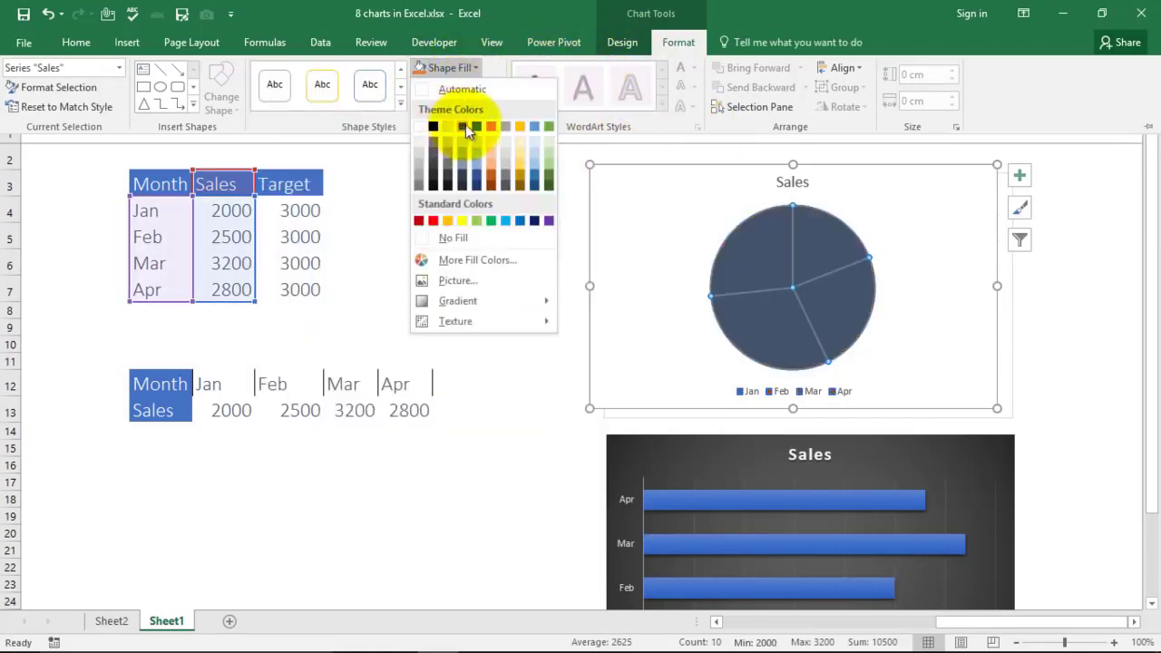
{"action": "key", "text": "Escape"}
{"action": "key", "text": "ctrl+F1"}
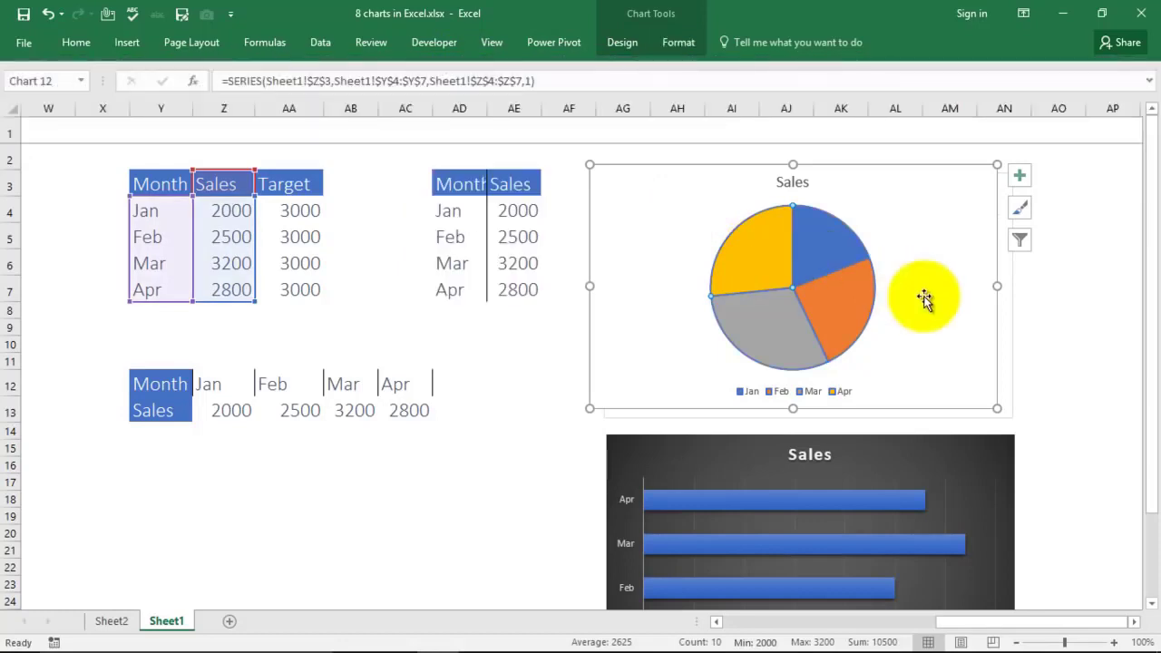
{"action": "key", "text": "Escape"}
Fill the Apr pie slice with red.
{"action": "double_click", "coordinate": [777, 266]}
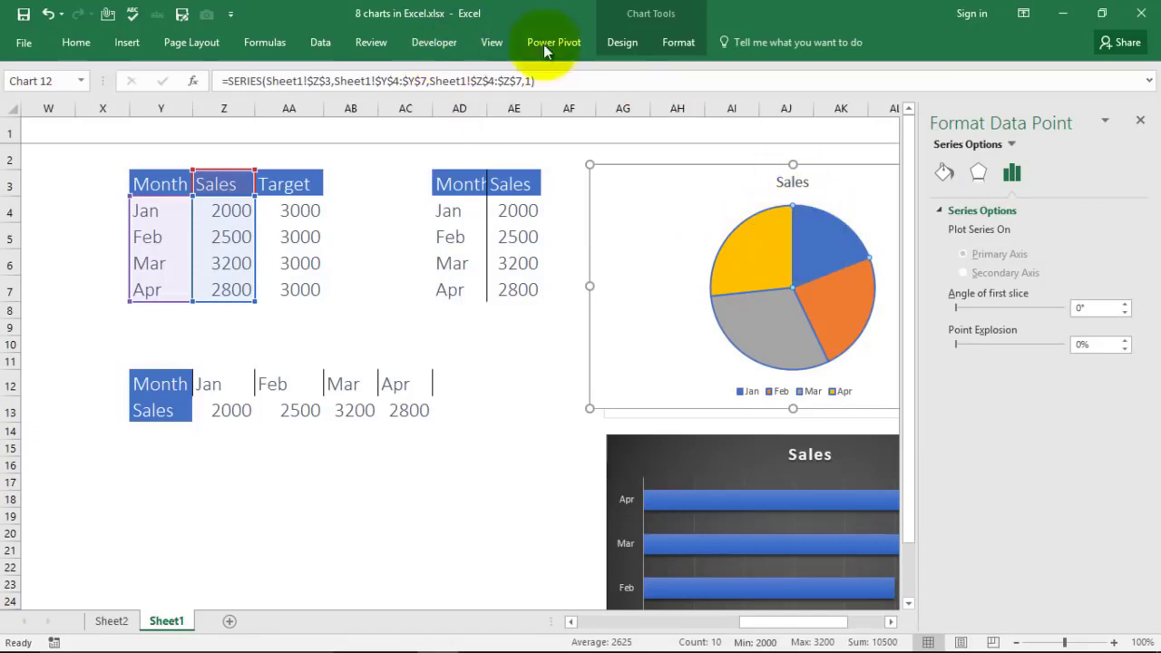
{"action": "left_click", "coordinate": [679, 44]}
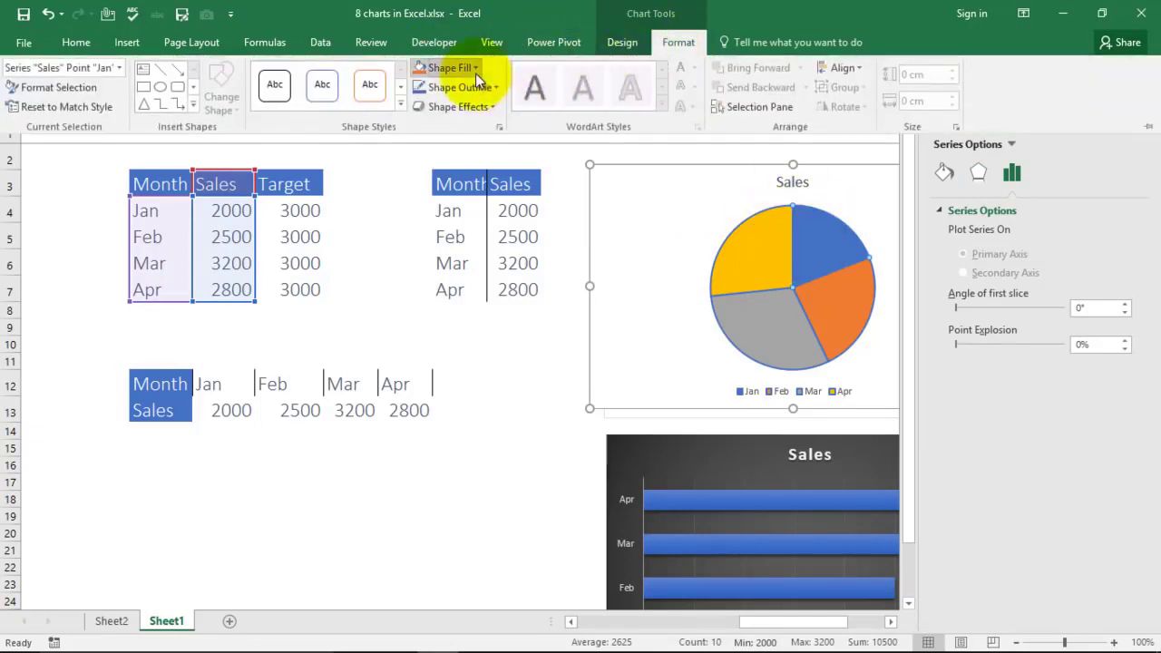
{"action": "left_click", "coordinate": [475, 73]}
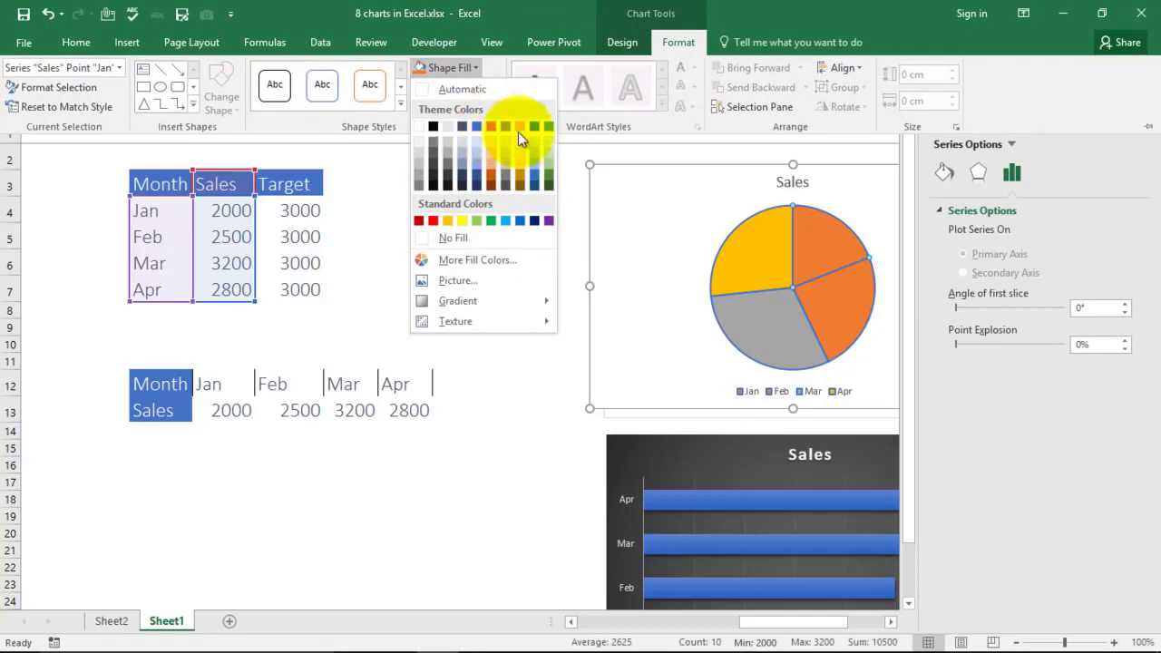
{"action": "key", "text": "Escape"}
{"action": "key", "text": "Escape"}
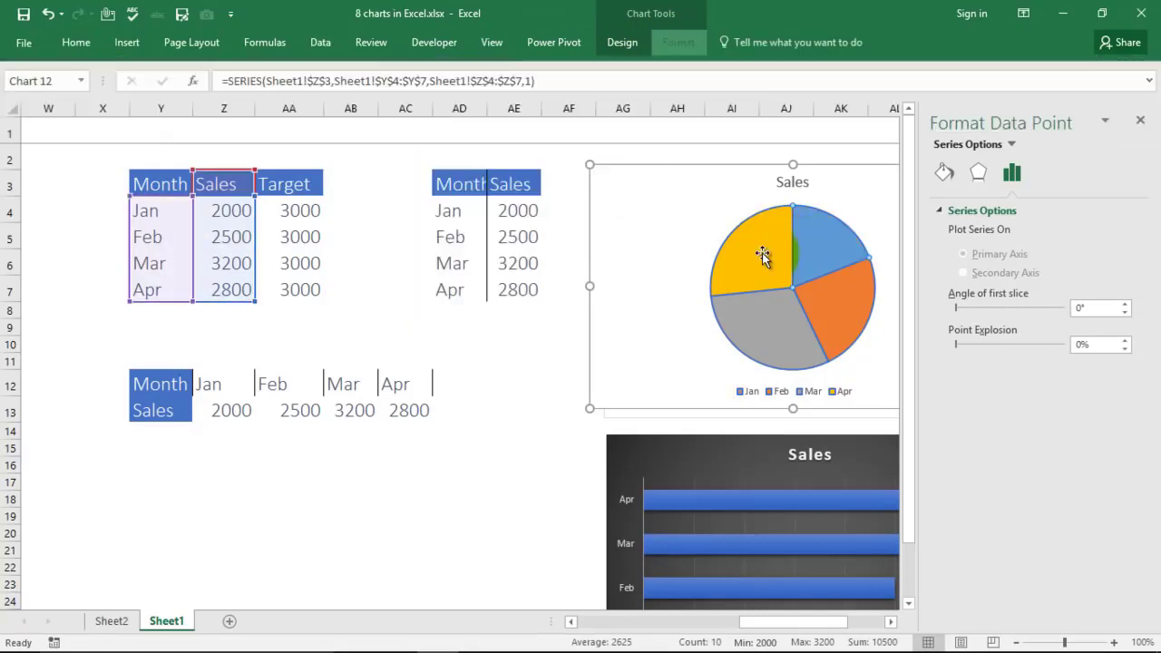
{"action": "left_click", "coordinate": [679, 47]}
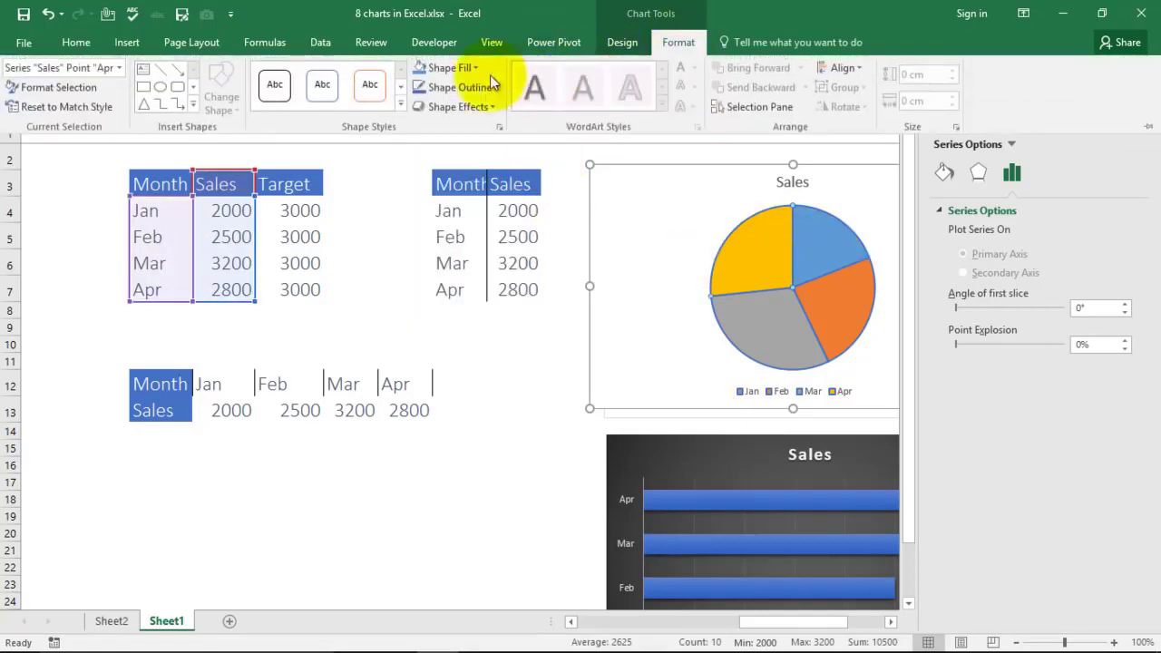
{"action": "left_click", "coordinate": [475, 67]}
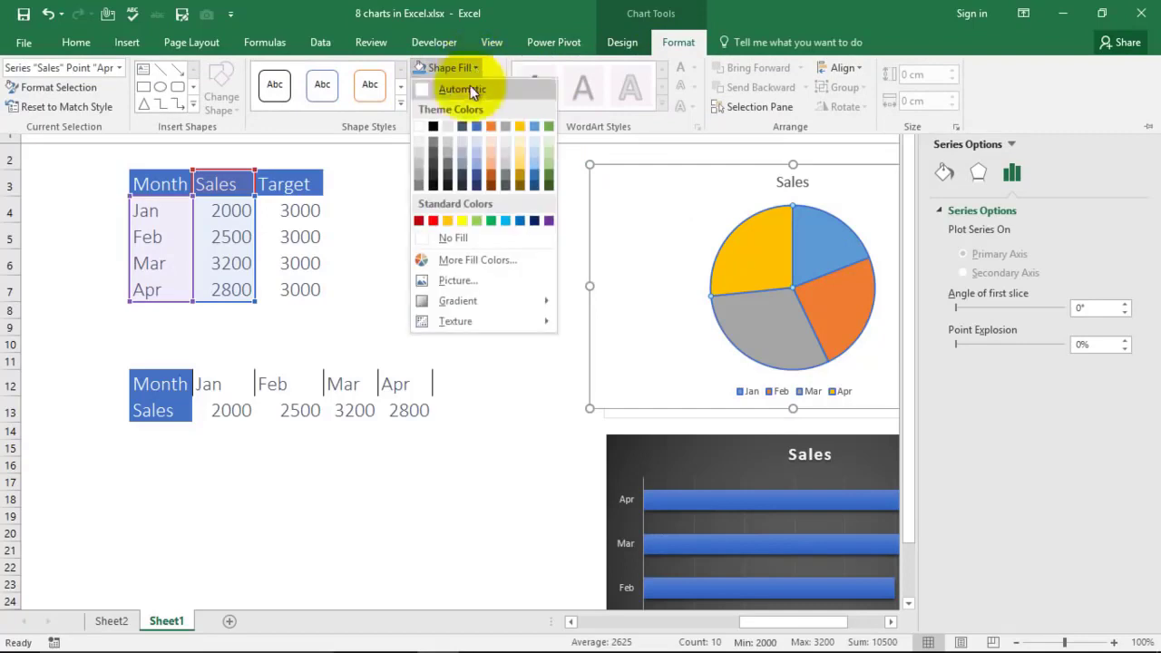
{"action": "left_click", "coordinate": [437, 220]}
Fill the Mar pie slice with yellow.
{"action": "left_click", "coordinate": [758, 333]}
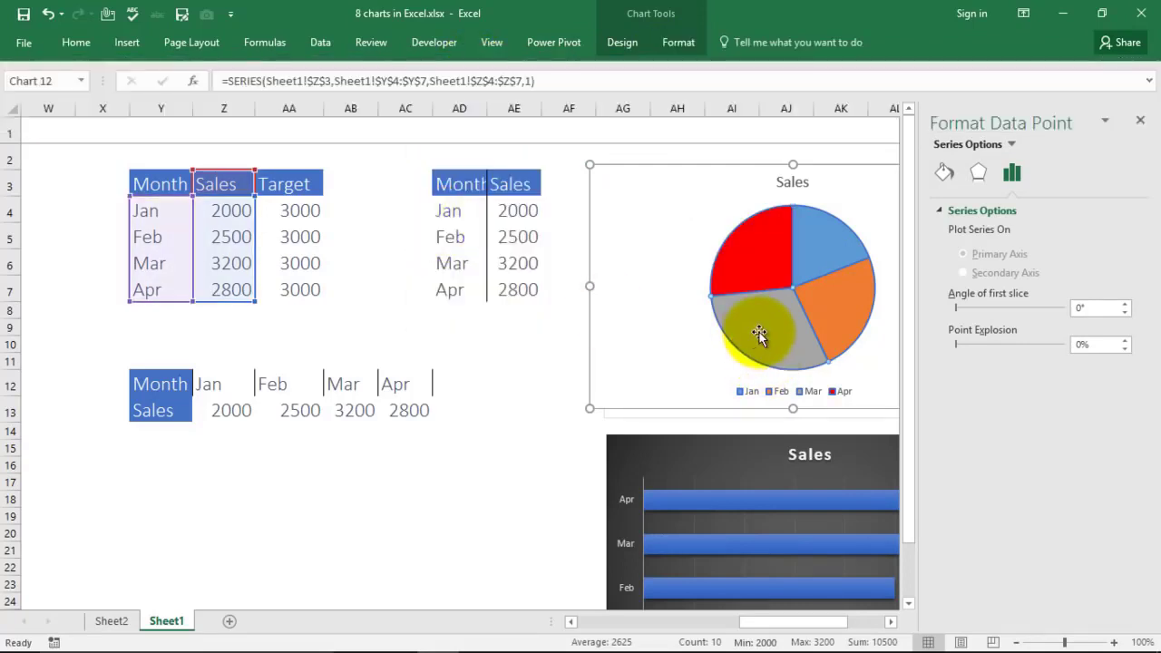
{"action": "left_click", "coordinate": [694, 48]}
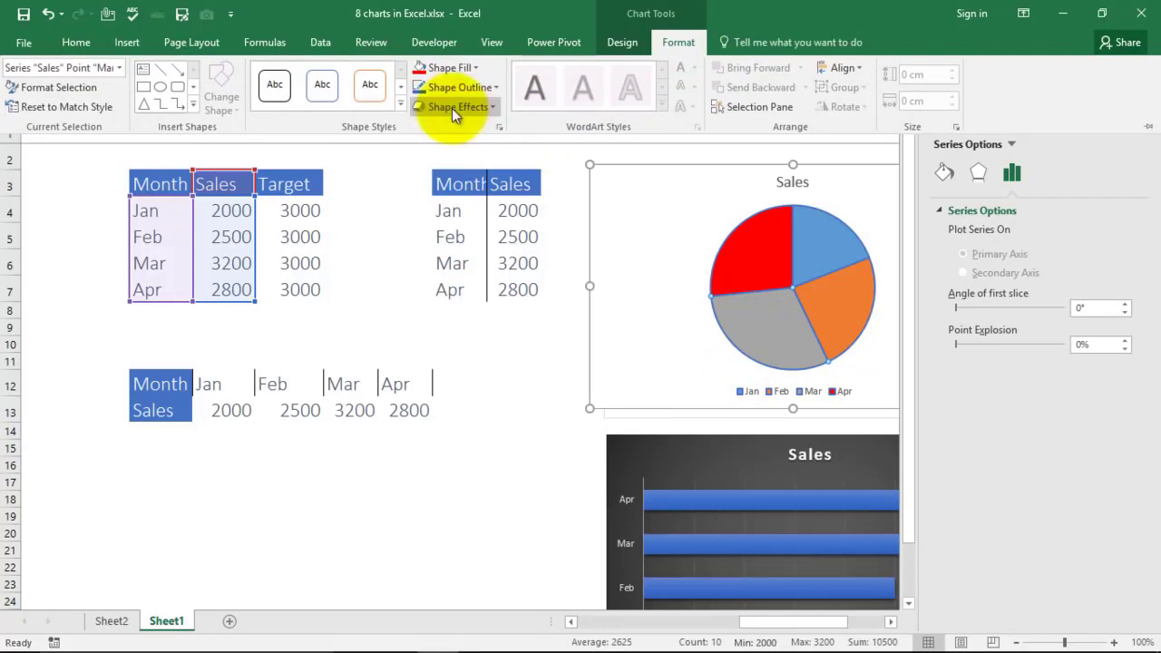
{"action": "left_click", "coordinate": [477, 68]}
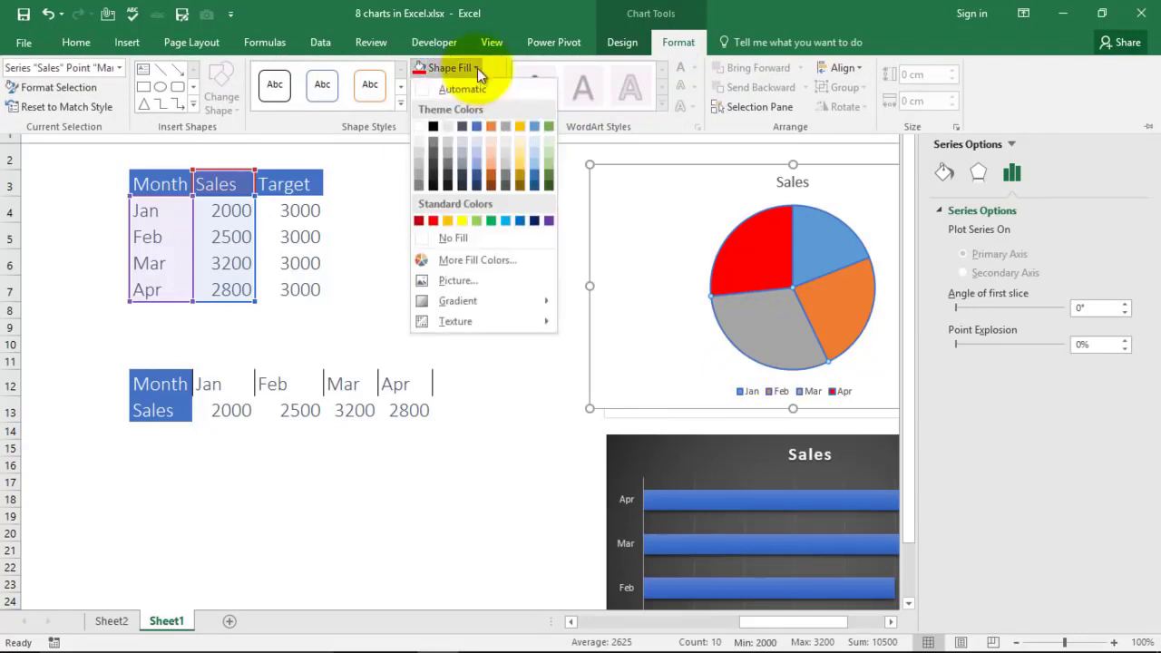
{"action": "left_click", "coordinate": [464, 220]}
Fill the Feb slice with green and close the Format Data Point pane.
{"action": "left_click", "coordinate": [834, 290]}
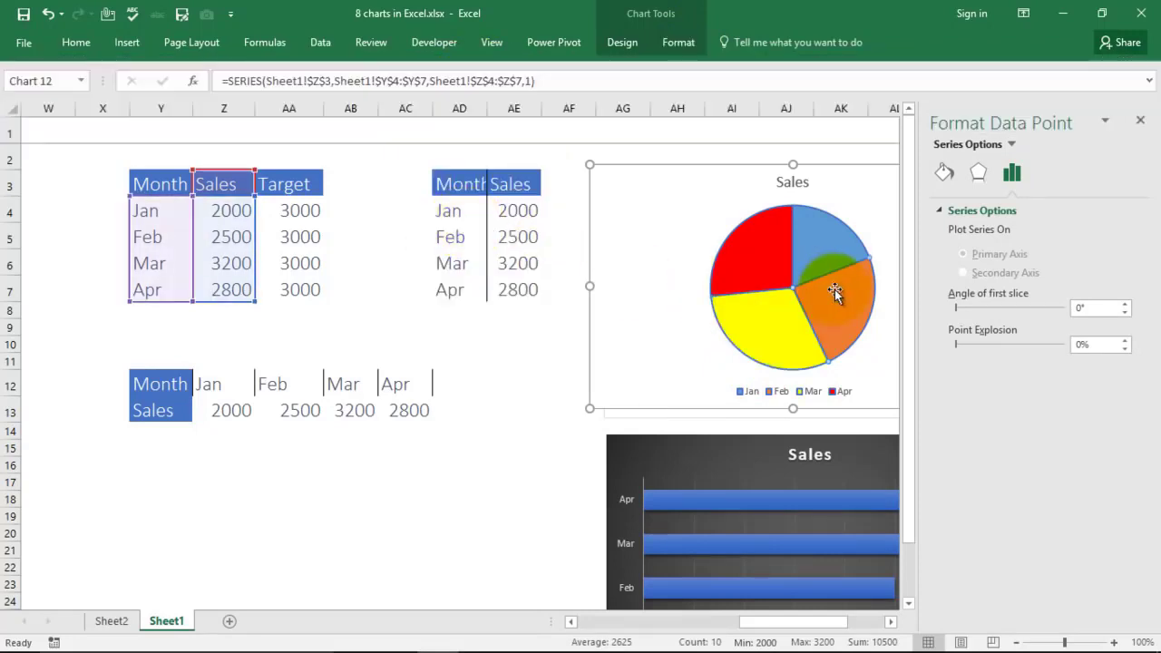
{"action": "left_click", "coordinate": [679, 48]}
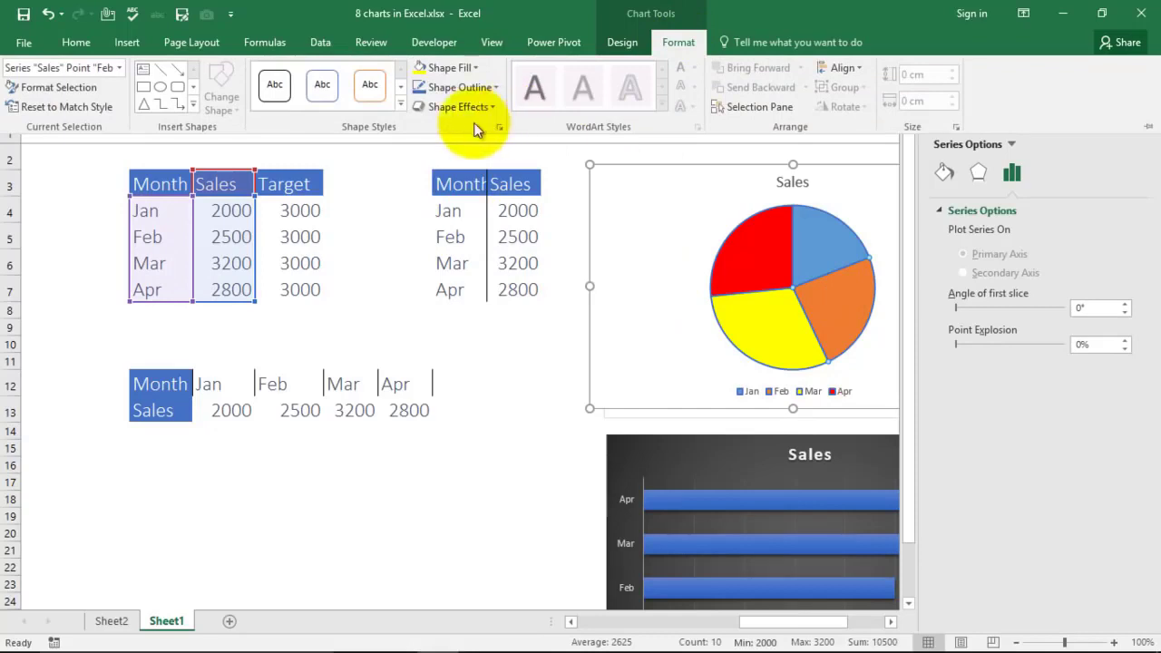
{"action": "left_click", "coordinate": [476, 68]}
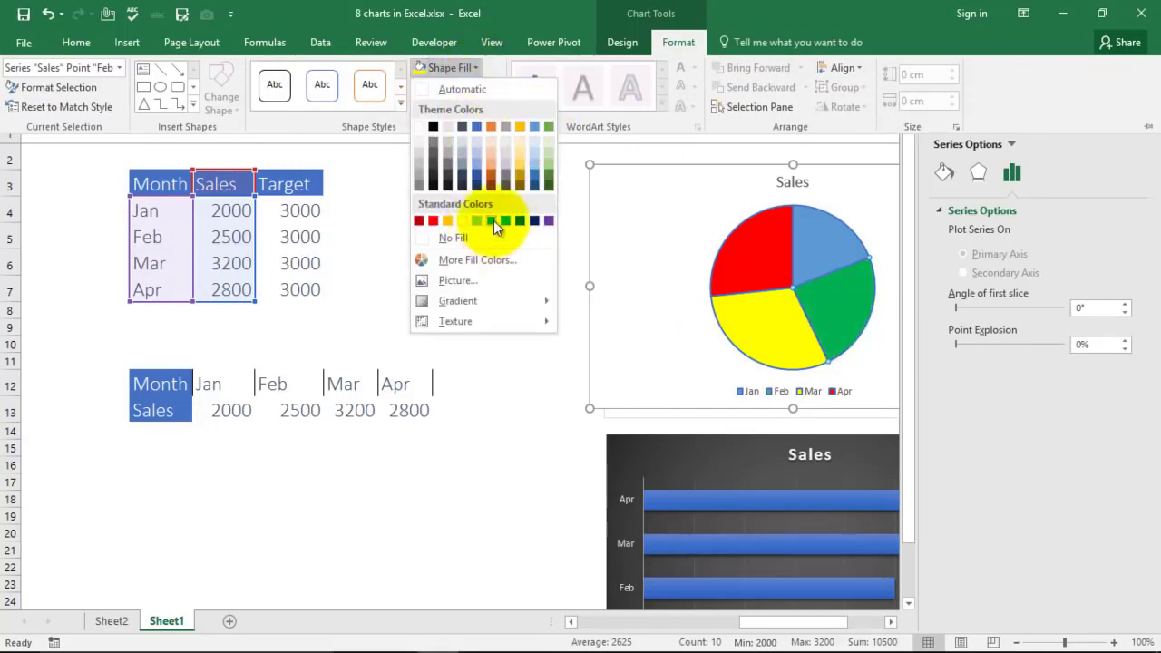
{"action": "left_click", "coordinate": [494, 221]}
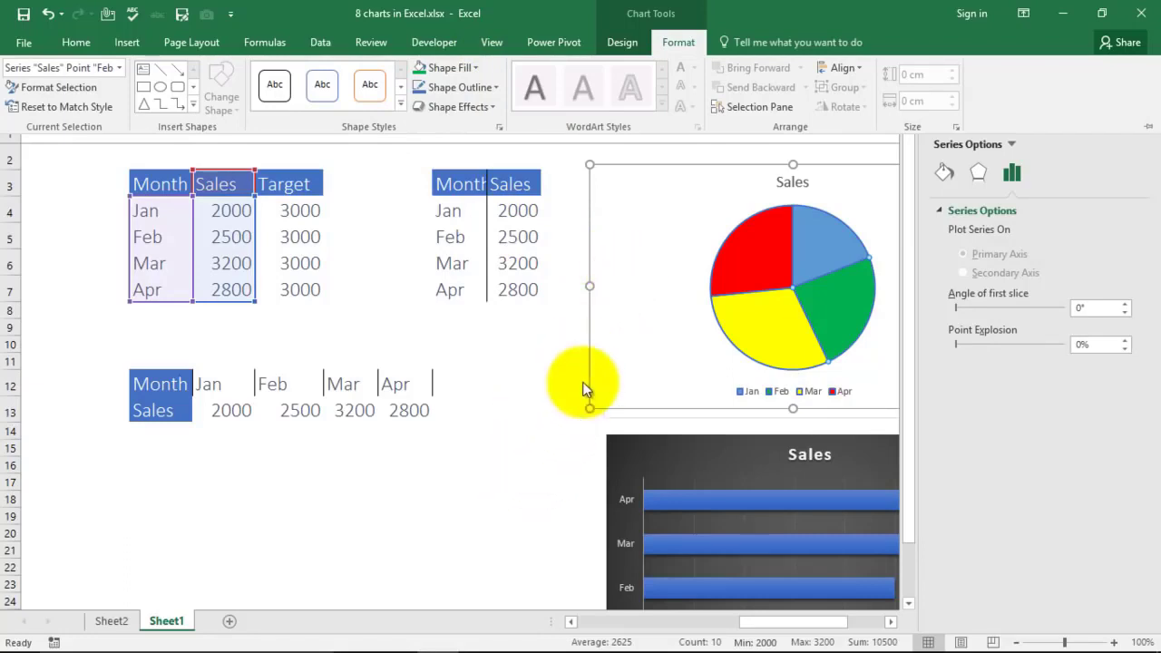
{"action": "left_click", "coordinate": [612, 361]}
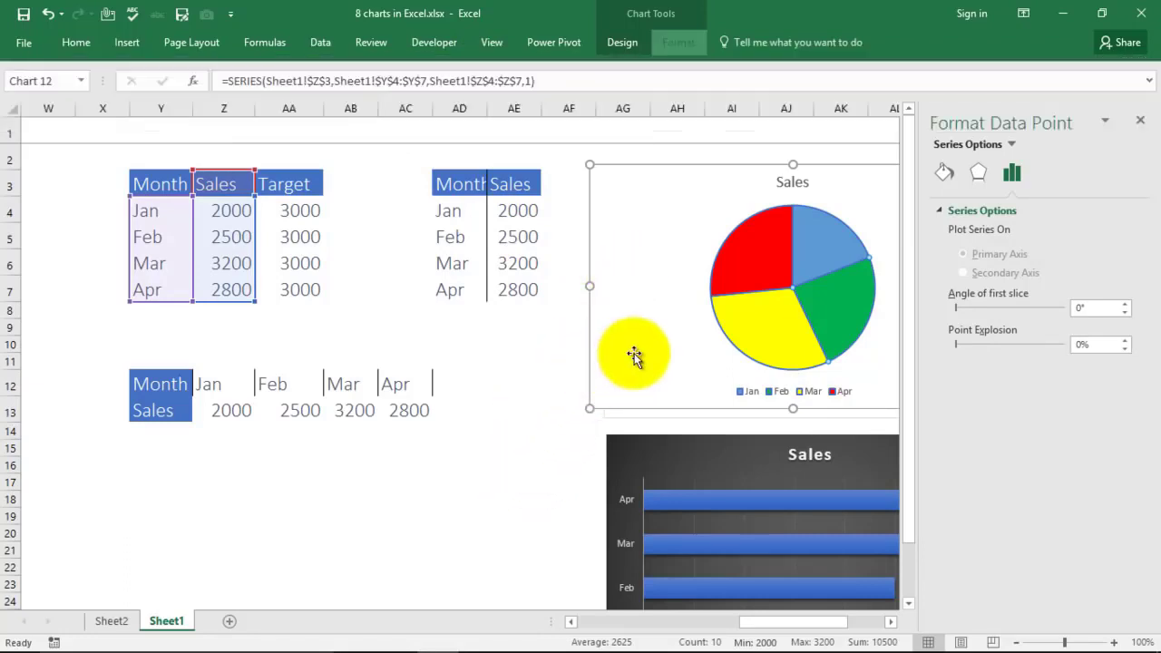
{"action": "left_click", "coordinate": [1141, 122]}
Move the recoloured pie chart right of the Column Chart, then select Y3:Z7 (Month, Sales).
{"action": "left_click", "coordinate": [533, 531]}
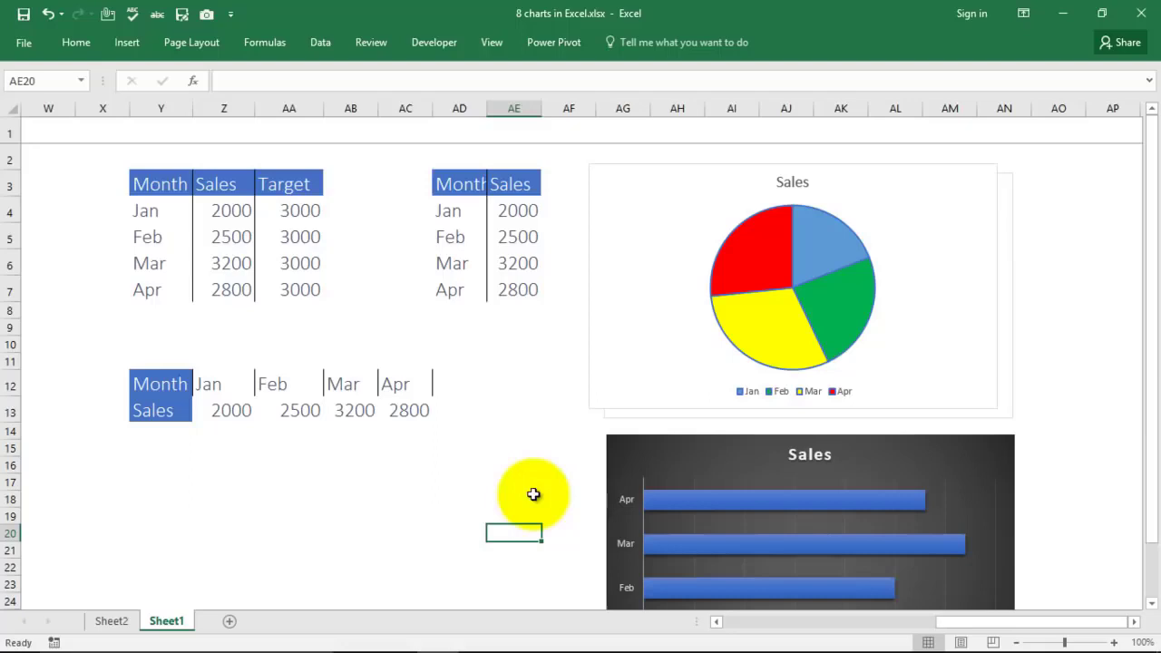
{"action": "left_click_drag", "start_coordinate": [842, 208], "coordinate": [971, 193]}
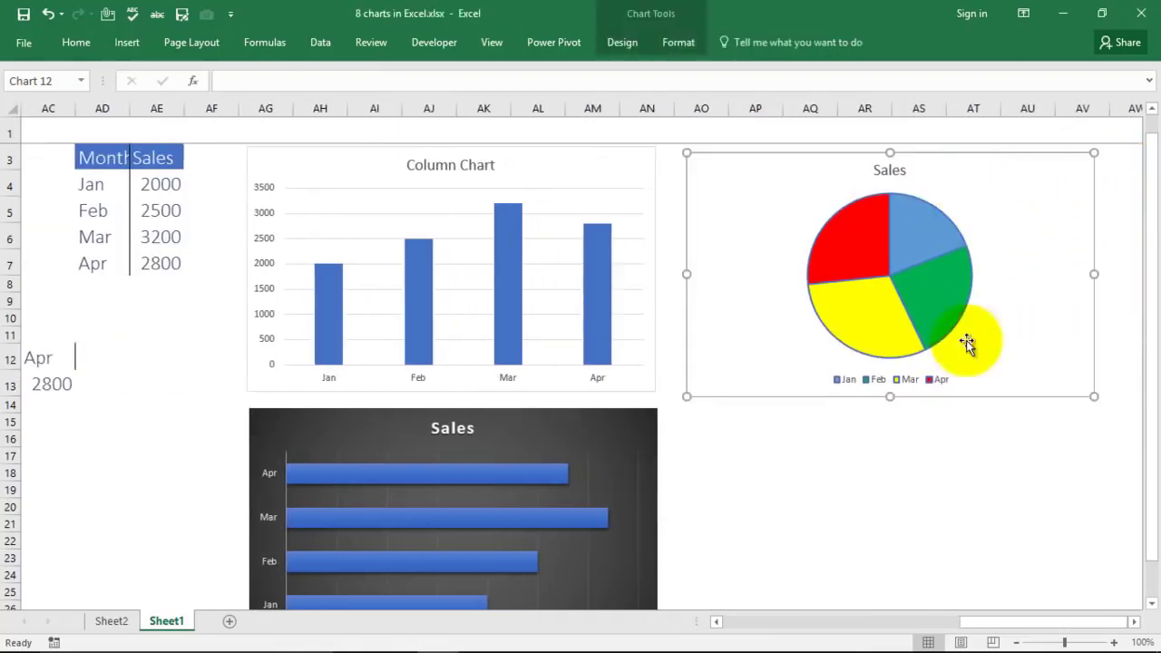
{"action": "left_click_drag", "start_coordinate": [992, 623], "coordinate": [717, 623]}
{"action": "left_click", "coordinate": [541, 511]}
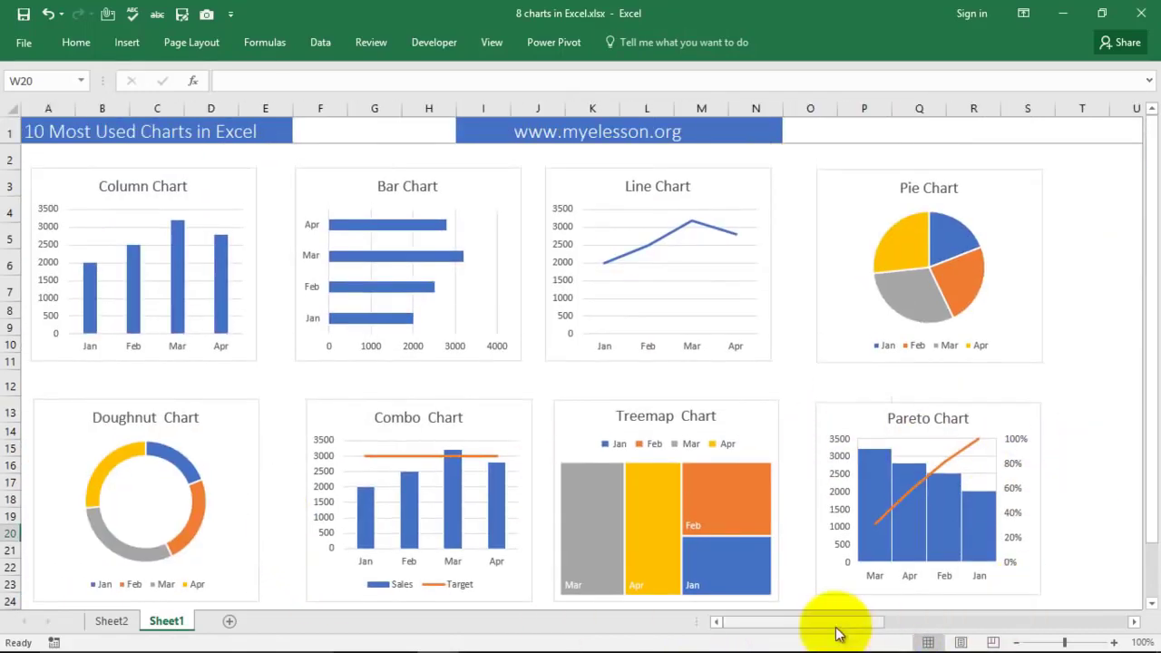
{"action": "left_click_drag", "start_coordinate": [837, 630], "coordinate": [970, 629]}
{"action": "left_click_drag", "start_coordinate": [435, 184], "coordinate": [504, 292]}
Insert a doughnut chart of the Sales data and place it below the transposed table.
{"action": "left_click", "coordinate": [127, 44]}
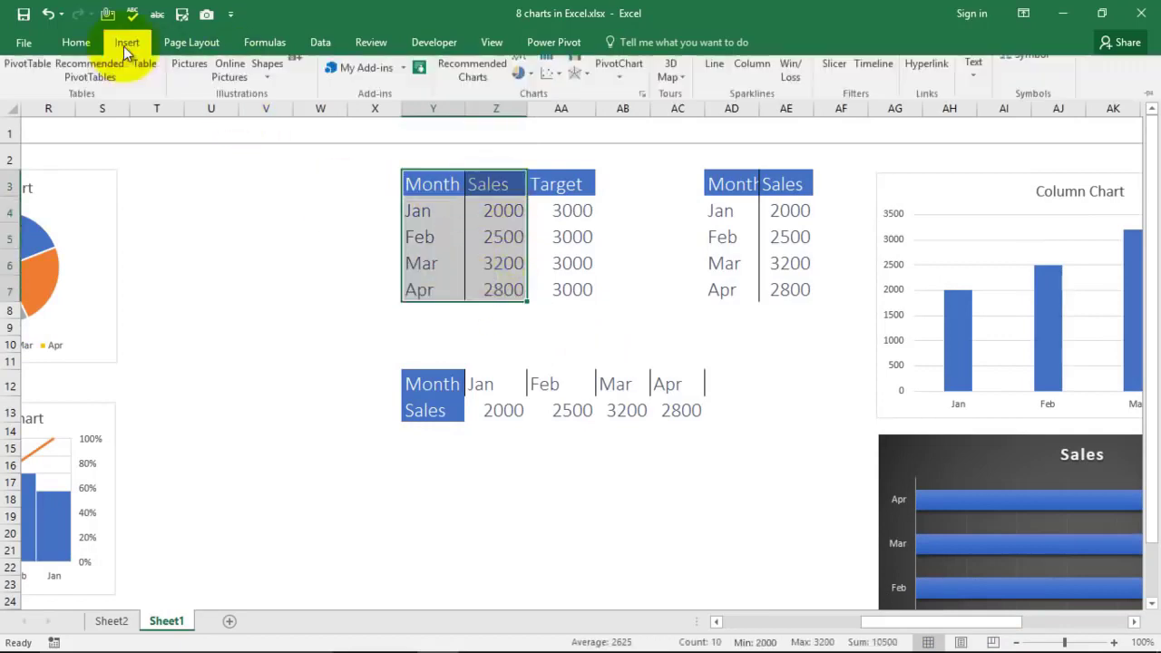
{"action": "left_click", "coordinate": [528, 108]}
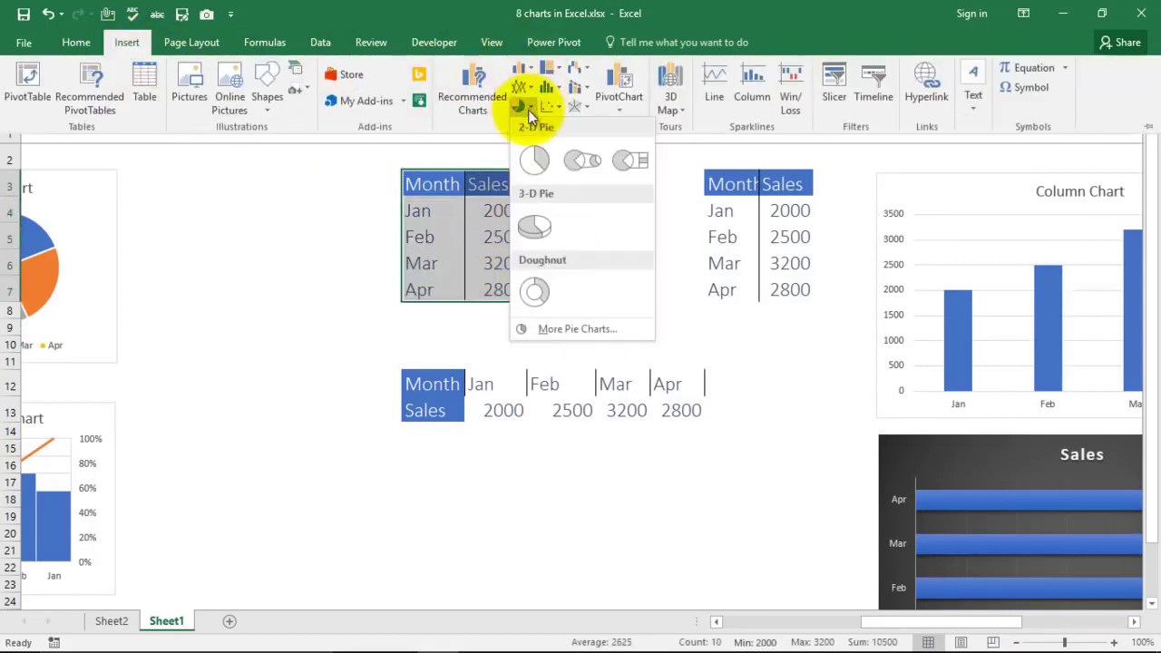
{"action": "left_click", "coordinate": [532, 293]}
{"action": "left_click_drag", "start_coordinate": [684, 285], "coordinate": [715, 463]}
{"action": "scroll", "coordinate": [746, 411], "scroll_direction": "down", "scroll_amount": 2}
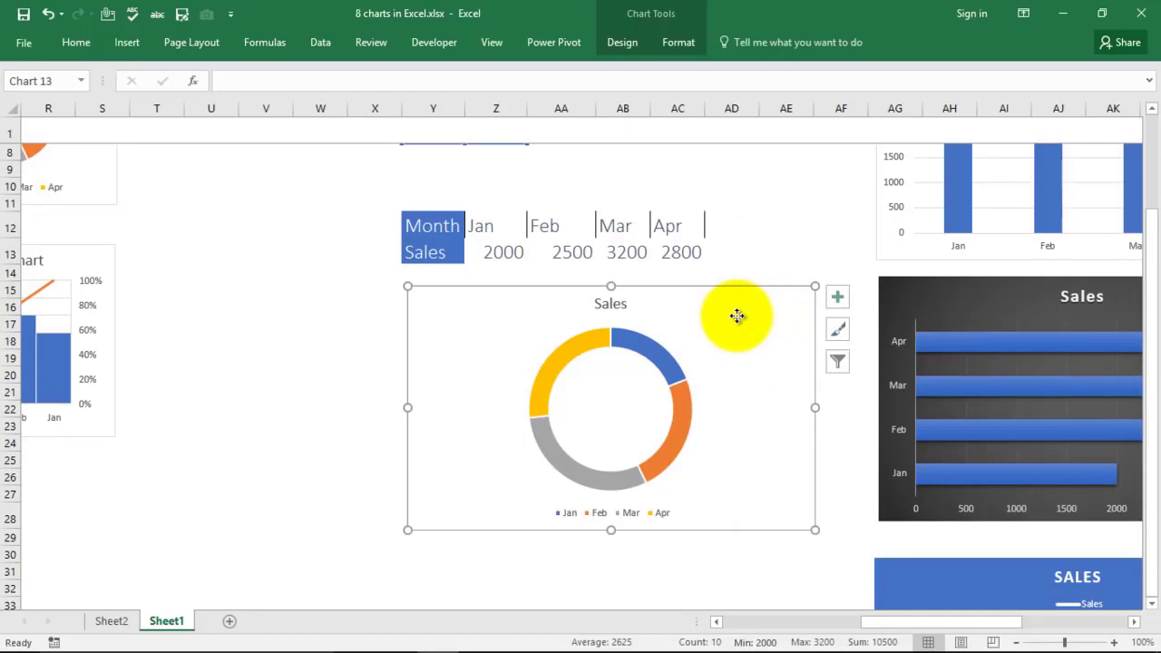
Copy the doughnut chart into a new Sheet3 at cell B2.
{"action": "right_click", "coordinate": [737, 316]}
{"action": "left_click", "coordinate": [778, 317]}
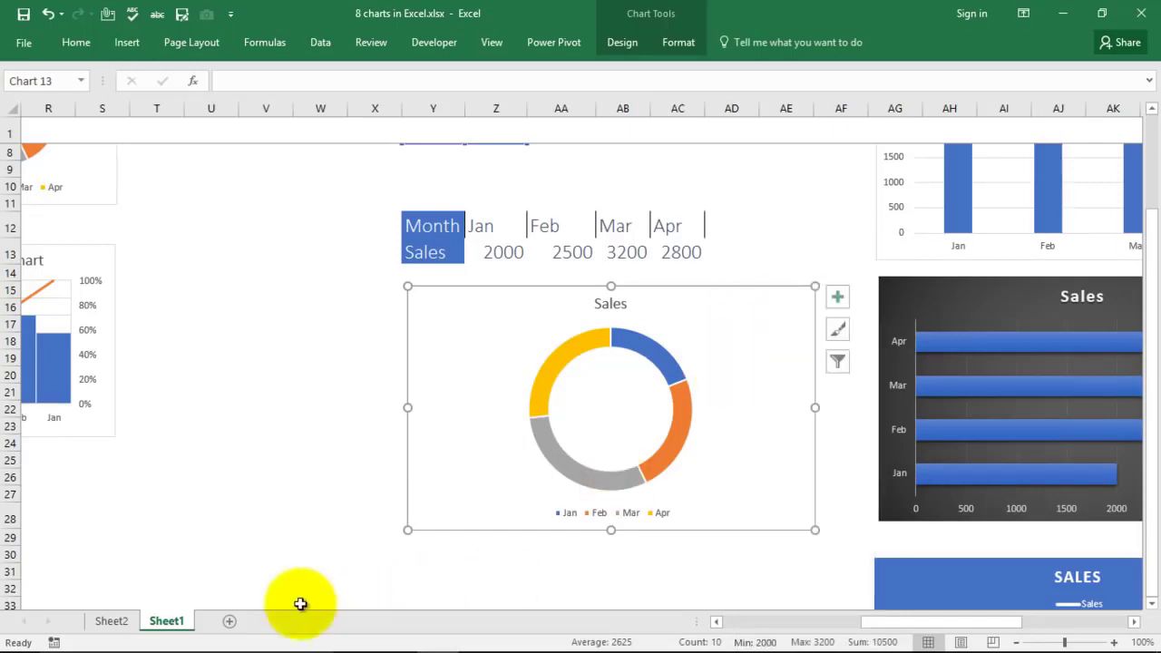
{"action": "left_click", "coordinate": [228, 620]}
{"action": "left_click", "coordinate": [112, 141]}
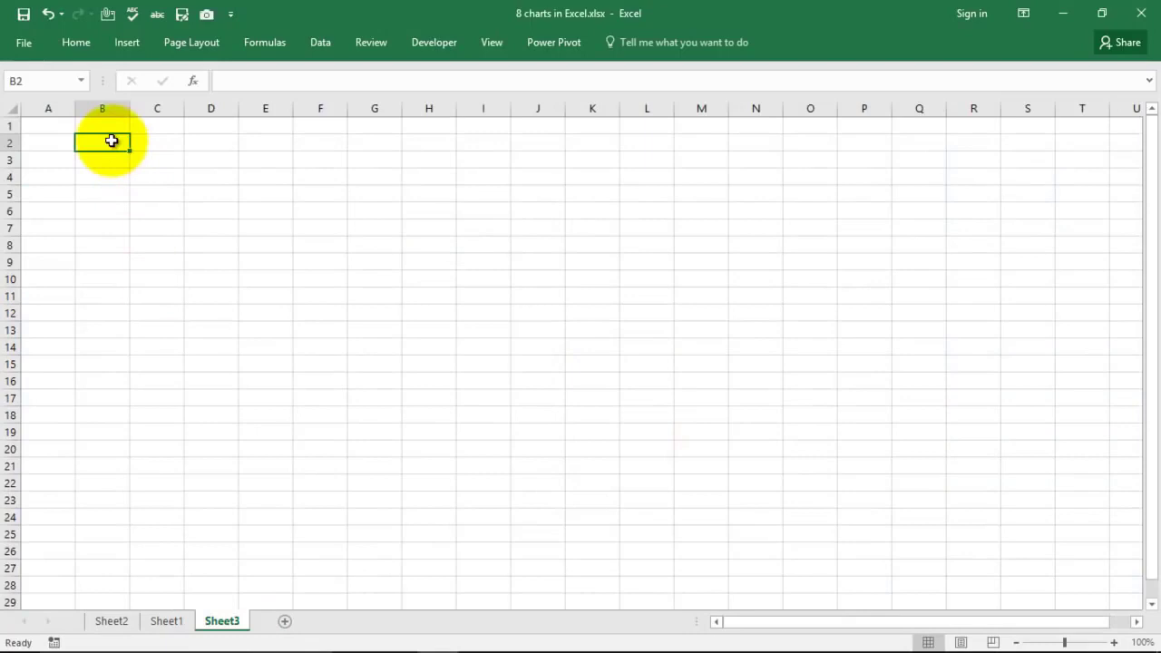
{"action": "right_click", "coordinate": [112, 140]}
{"action": "left_click", "coordinate": [148, 214]}
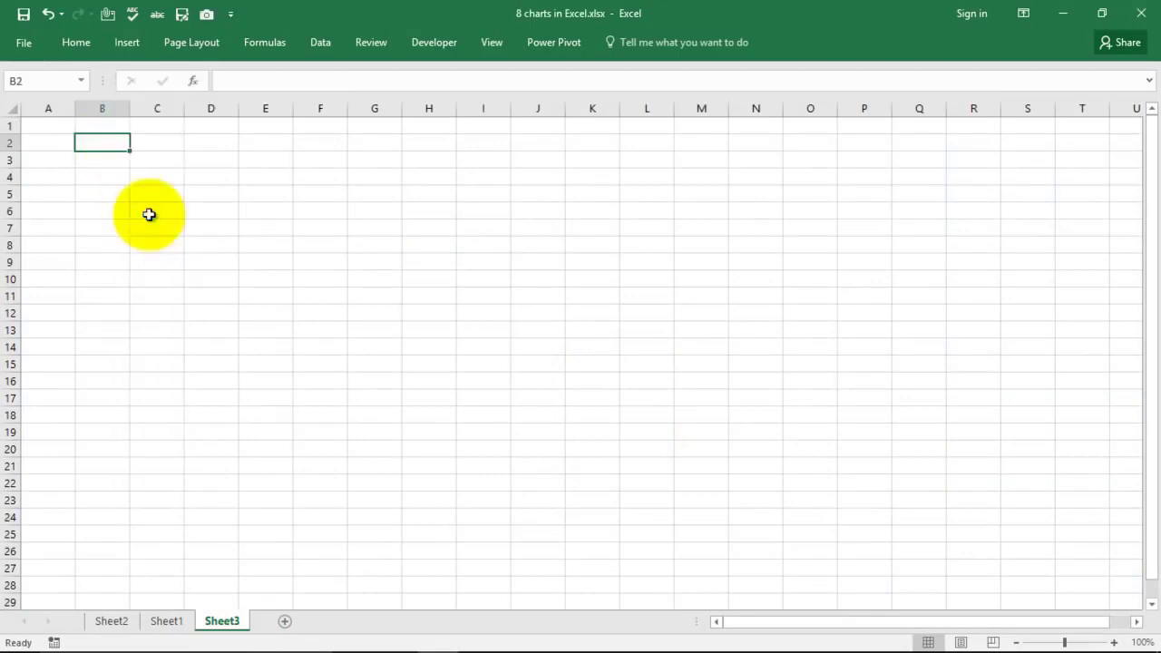
{"action": "left_click", "coordinate": [738, 342]}
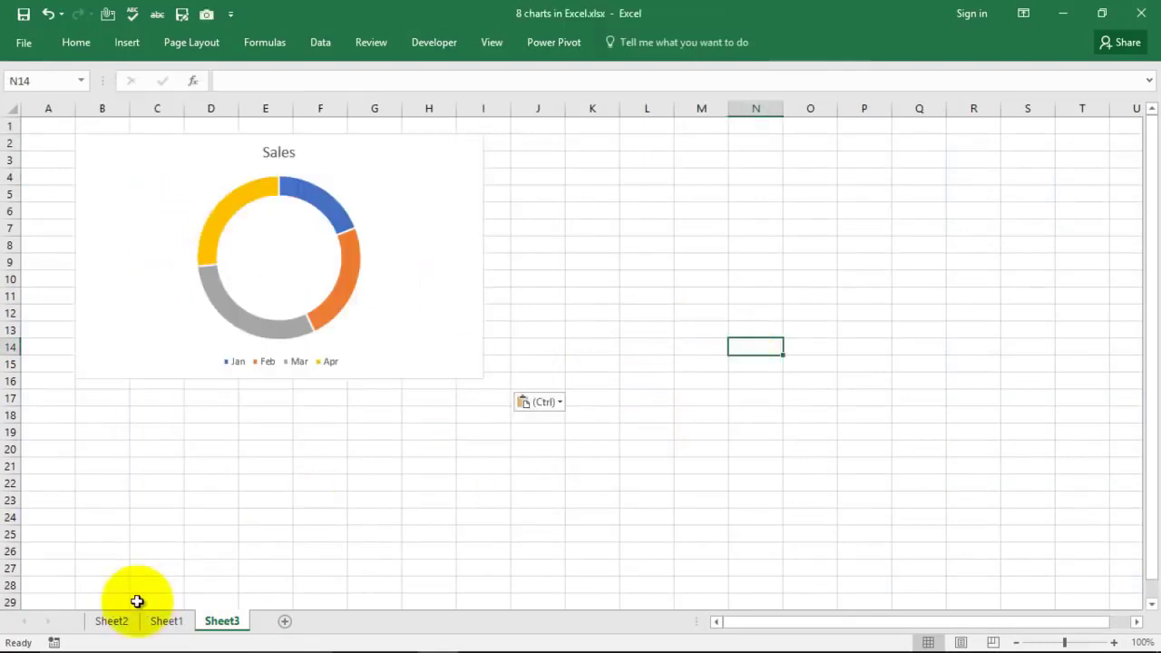
Return to Sheet1, scroll to the tables and select Y3:AA7 (Month, Sales, Target).
{"action": "left_click", "coordinate": [169, 622]}
{"action": "left_click", "coordinate": [299, 389]}
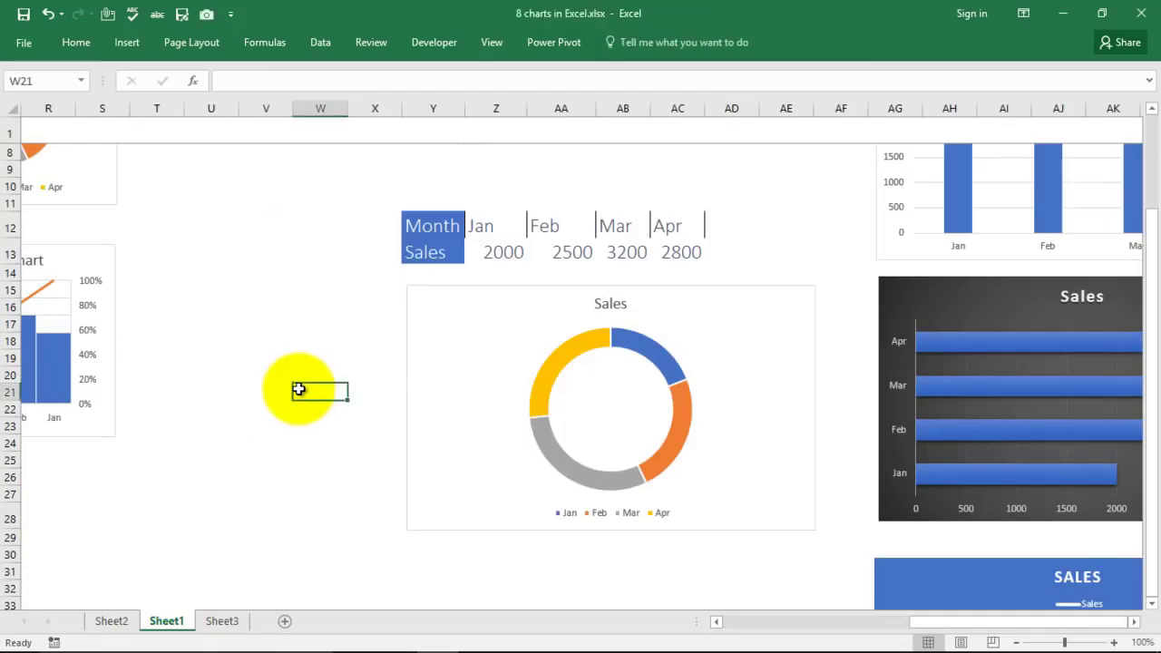
{"action": "scroll", "coordinate": [319, 331], "scroll_direction": "up", "scroll_amount": 1}
{"action": "scroll", "coordinate": [318, 331], "scroll_direction": "up", "scroll_amount": 2}
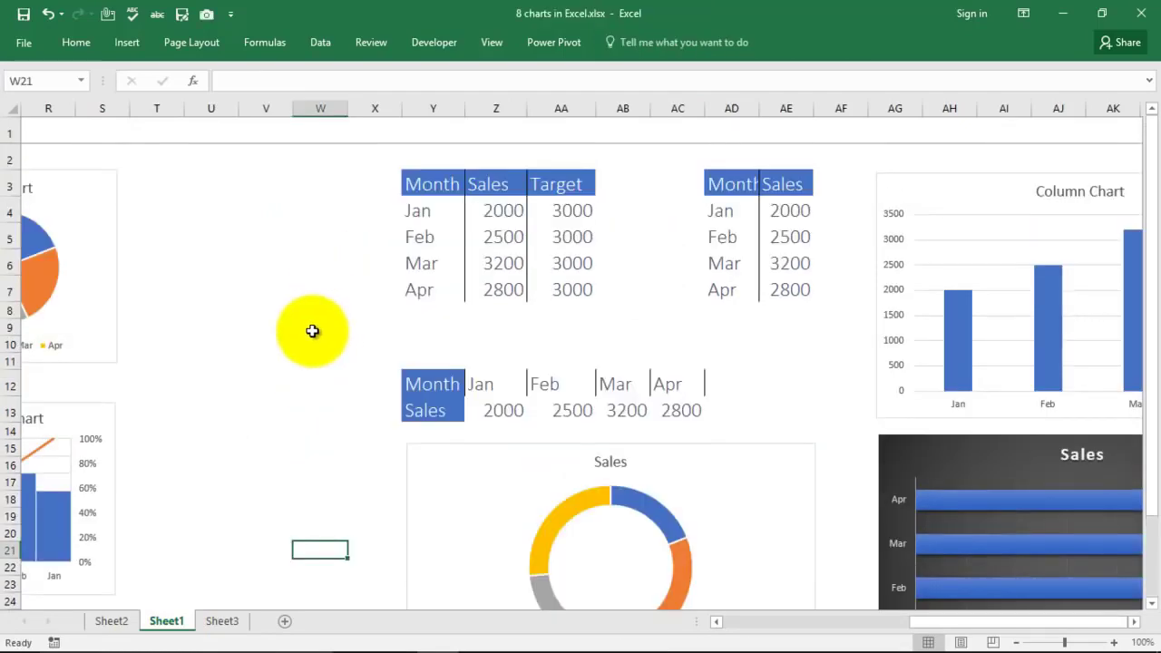
{"action": "mouse_move", "coordinate": [921, 624]}
{"action": "left_mouse_down"}
{"action": "mouse_move", "coordinate": [736, 644]}
{"action": "mouse_move", "coordinate": [877, 617]}
{"action": "mouse_move", "coordinate": [938, 626]}
{"action": "left_mouse_up"}
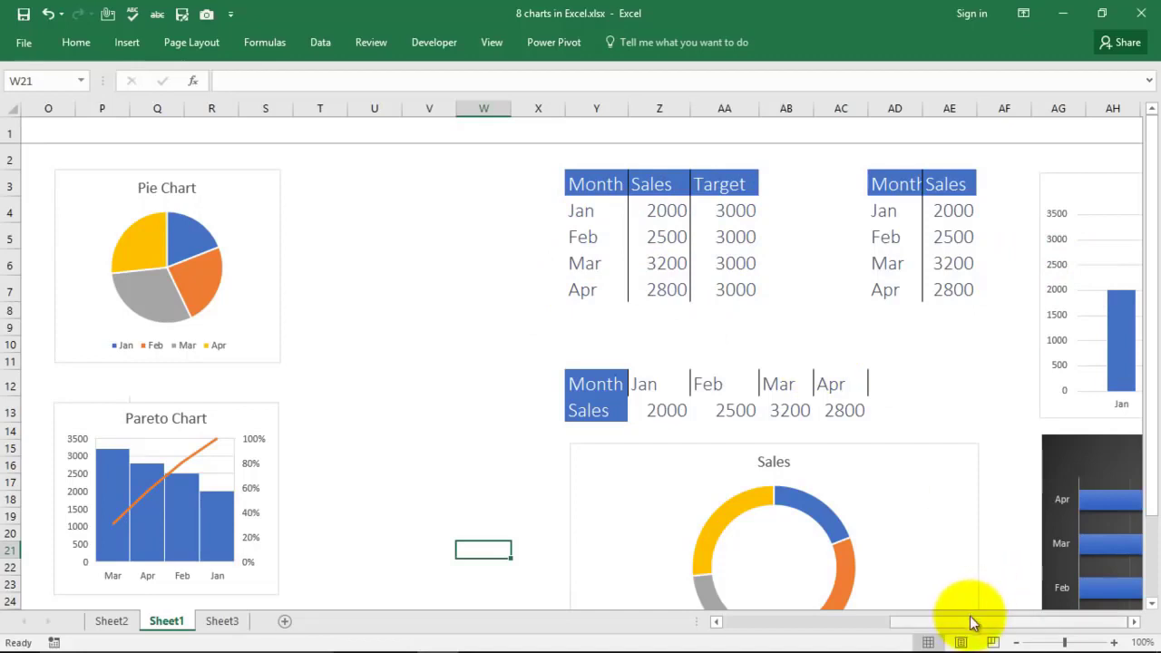
{"action": "left_click_drag", "start_coordinate": [972, 623], "coordinate": [1102, 629]}
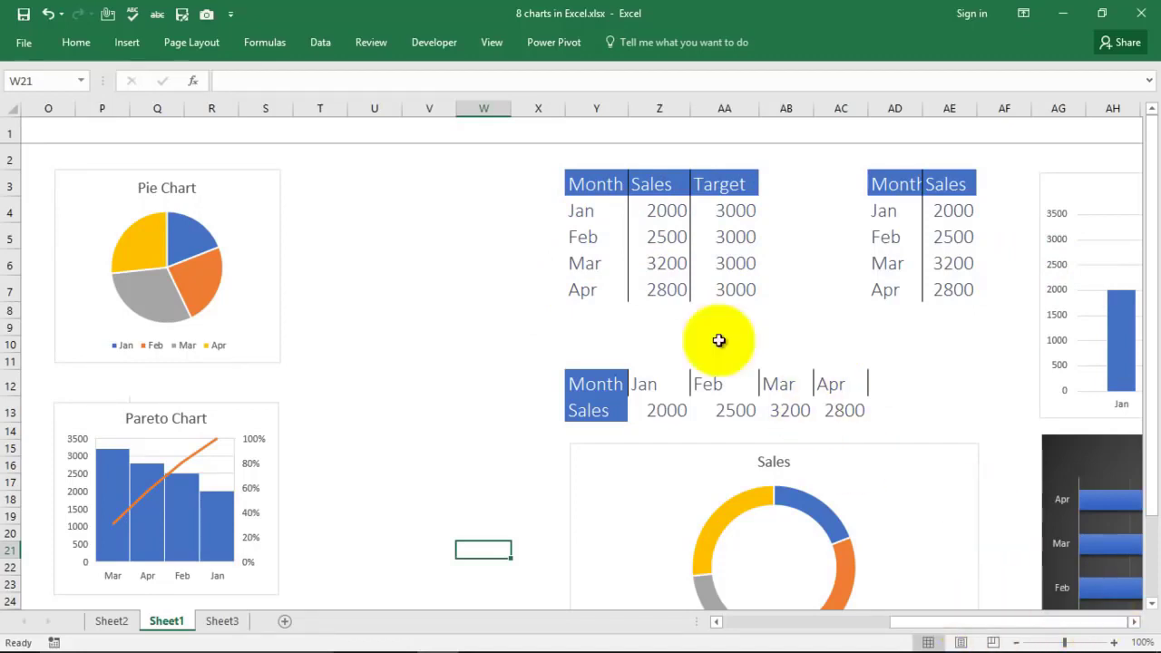
{"action": "left_click_drag", "start_coordinate": [583, 181], "coordinate": [733, 276]}
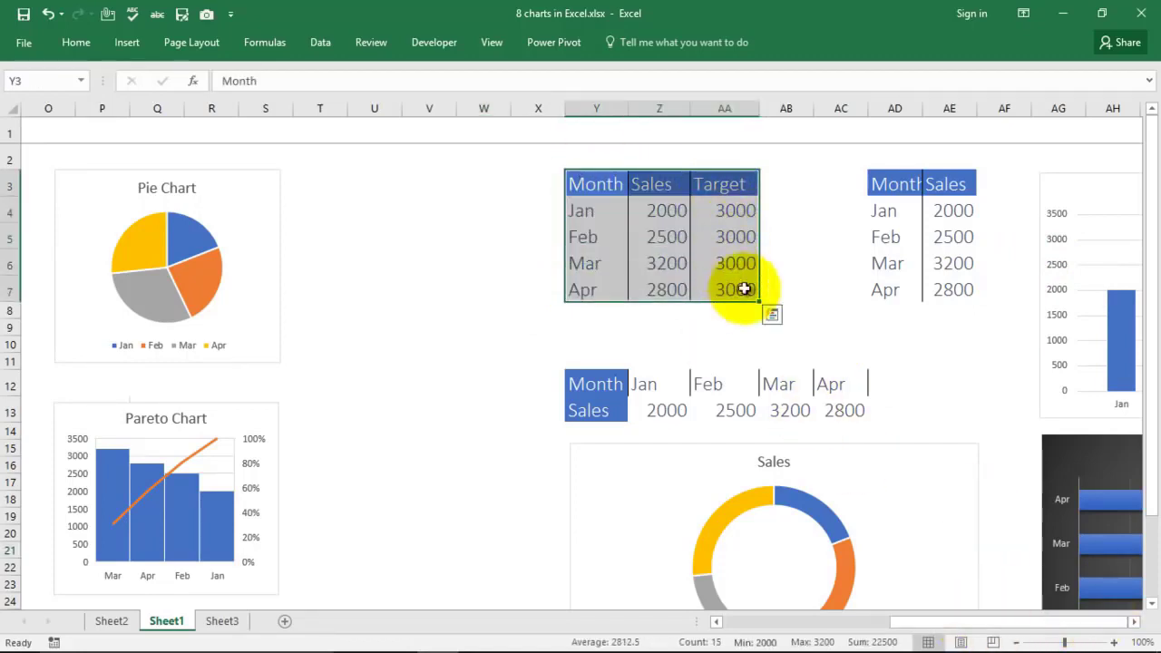
Insert a Clustered Column - Line combo chart and position it below the tables.
{"action": "left_click", "coordinate": [136, 46]}
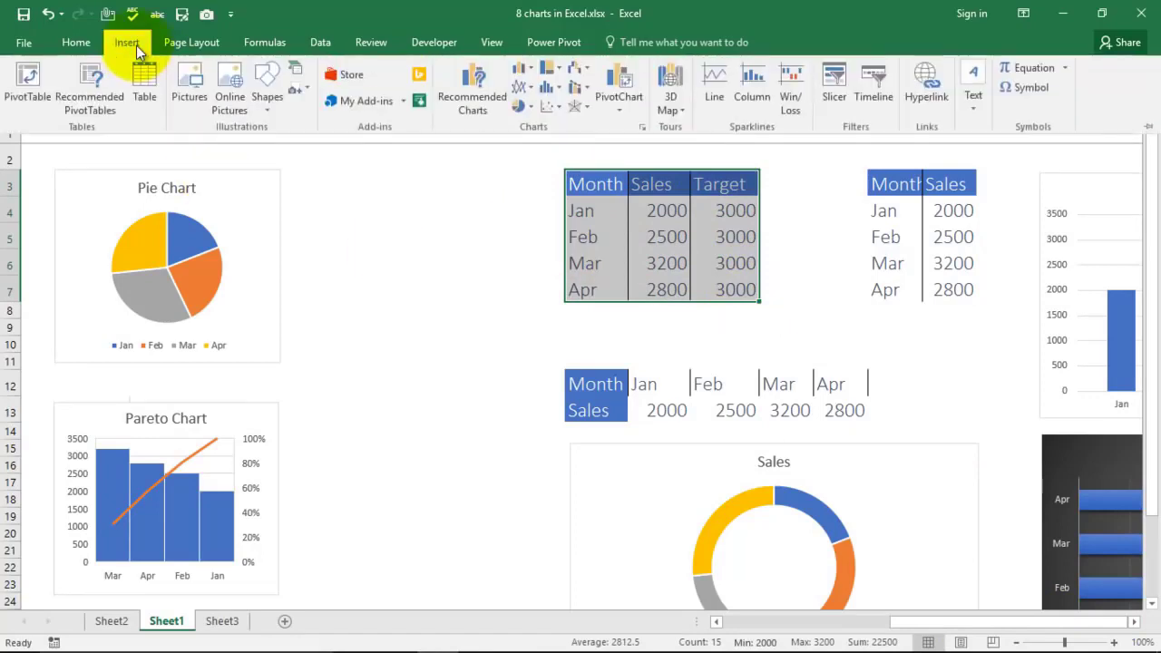
{"action": "left_click", "coordinate": [586, 88]}
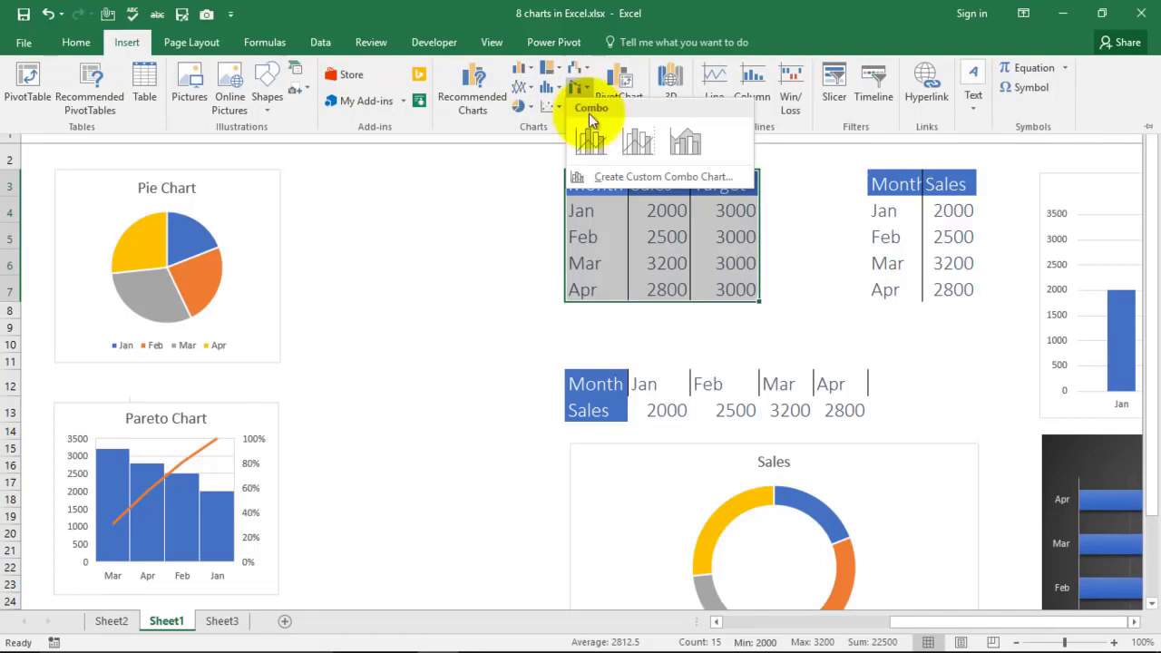
{"action": "left_click", "coordinate": [591, 141]}
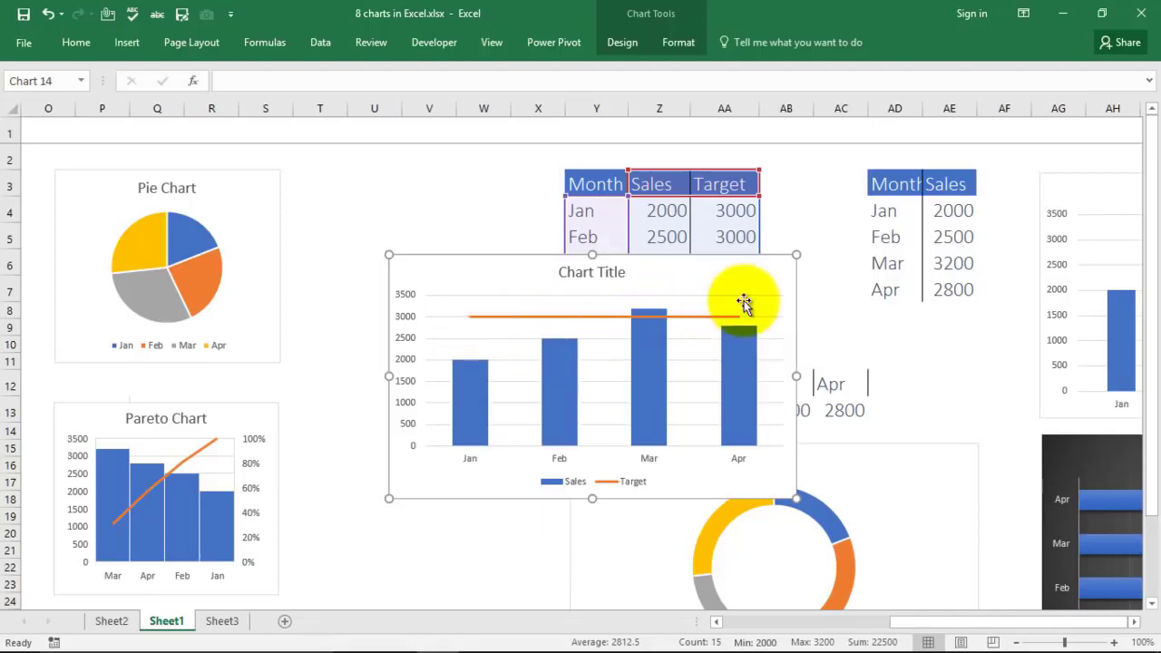
{"action": "left_click_drag", "start_coordinate": [744, 278], "coordinate": [816, 538]}
{"action": "left_click_drag", "start_coordinate": [740, 359], "coordinate": [541, 321]}
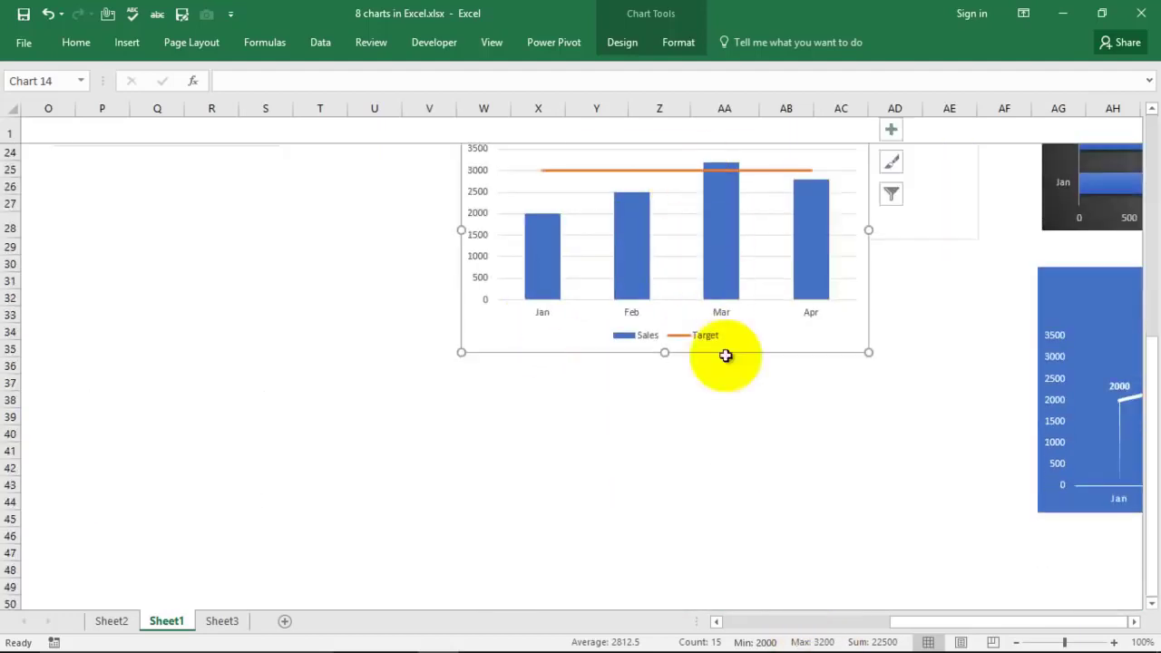
{"action": "scroll", "coordinate": [729, 354], "scroll_direction": "up", "scroll_amount": 2}
{"action": "left_click_drag", "start_coordinate": [754, 277], "coordinate": [899, 422]}
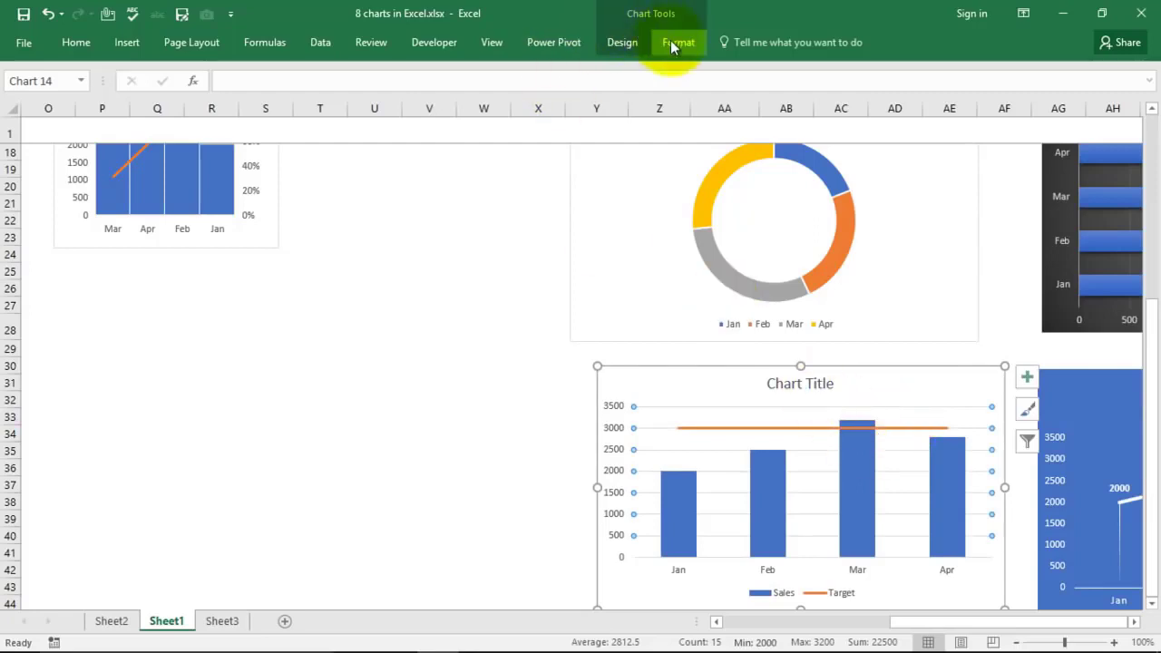
Delete the combo chart's vertical value axis.
{"action": "left_click", "coordinate": [781, 408]}
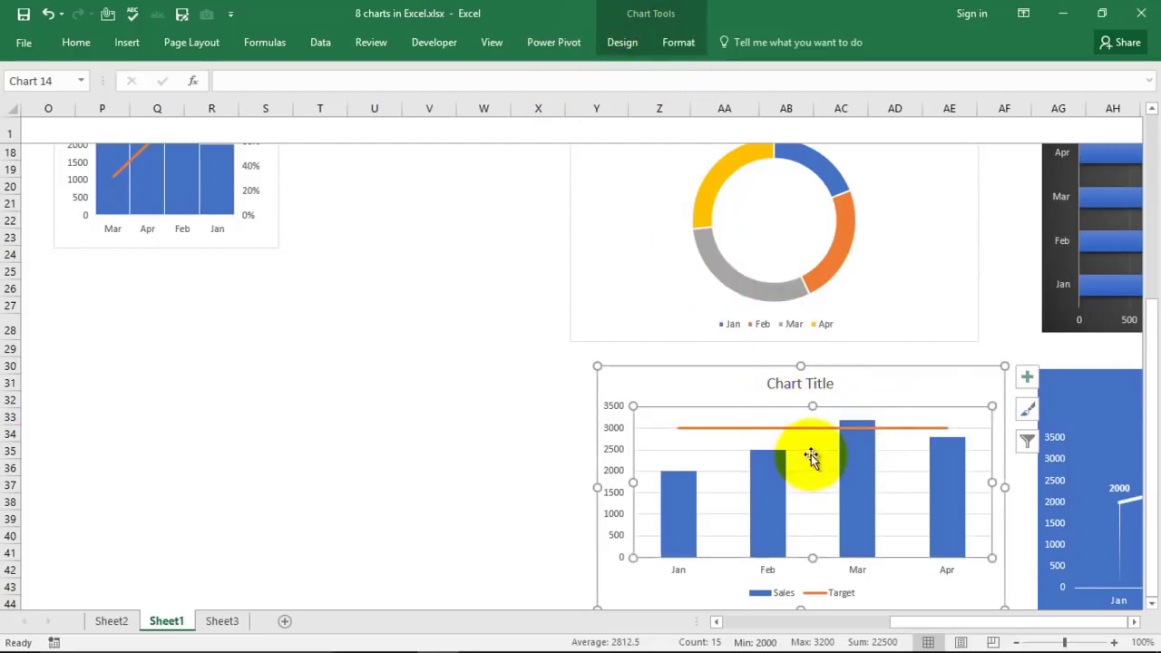
{"action": "key", "text": "Escape"}
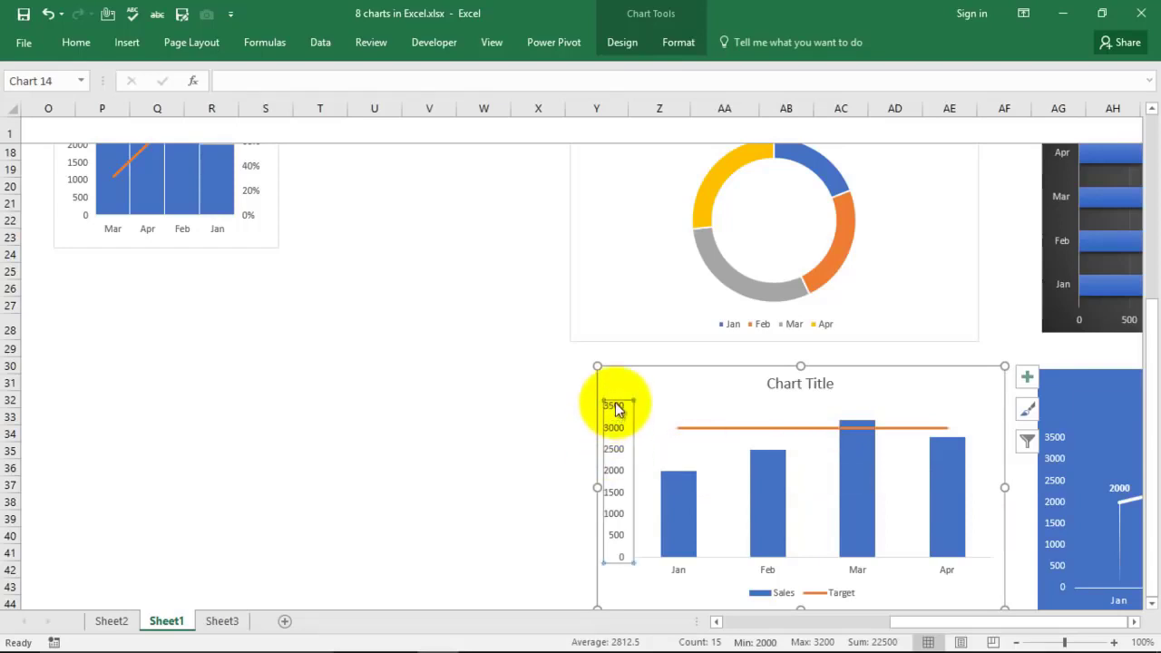
{"action": "key", "text": "Delete"}
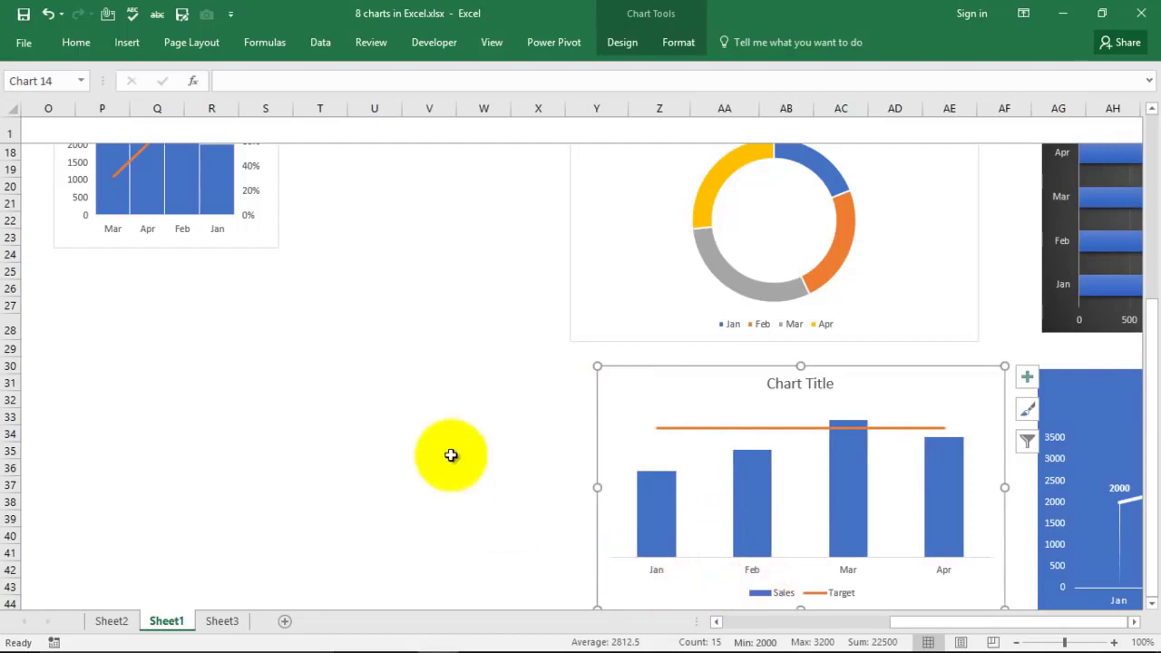
{"action": "scroll", "coordinate": [451, 455], "scroll_direction": "down", "scroll_amount": 1}
{"action": "left_click", "coordinate": [483, 442]}
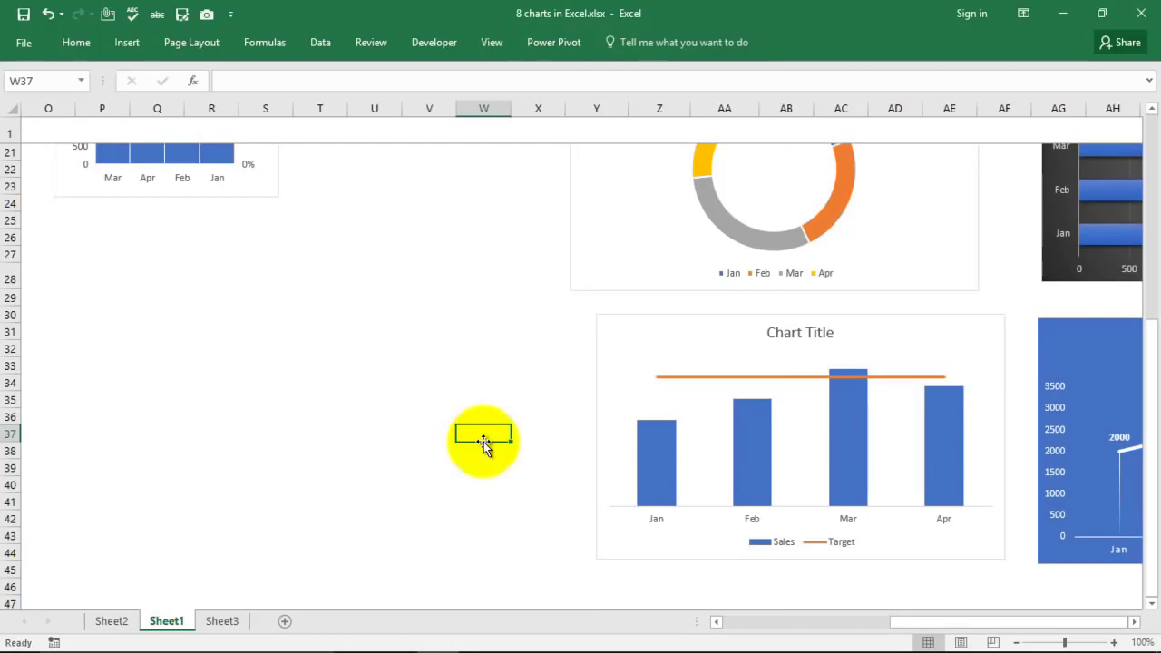
{"action": "scroll", "coordinate": [454, 336], "scroll_direction": "up", "scroll_amount": 2}
Review the Line, Pie, Treemap and Pareto charts across Sheet1, then select Y3:Z7 (Month, Sales).
{"action": "left_click_drag", "start_coordinate": [944, 624], "coordinate": [780, 635]}
{"action": "scroll", "coordinate": [765, 544], "scroll_direction": "up", "scroll_amount": 1}
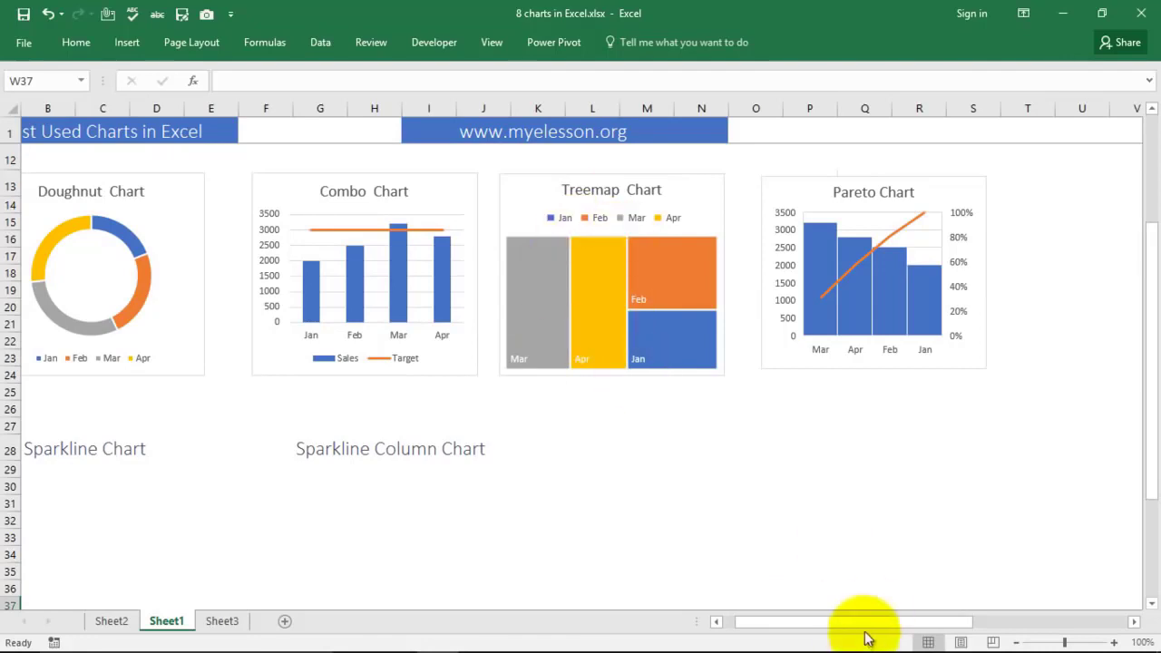
{"action": "left_click_drag", "start_coordinate": [853, 630], "coordinate": [825, 644]}
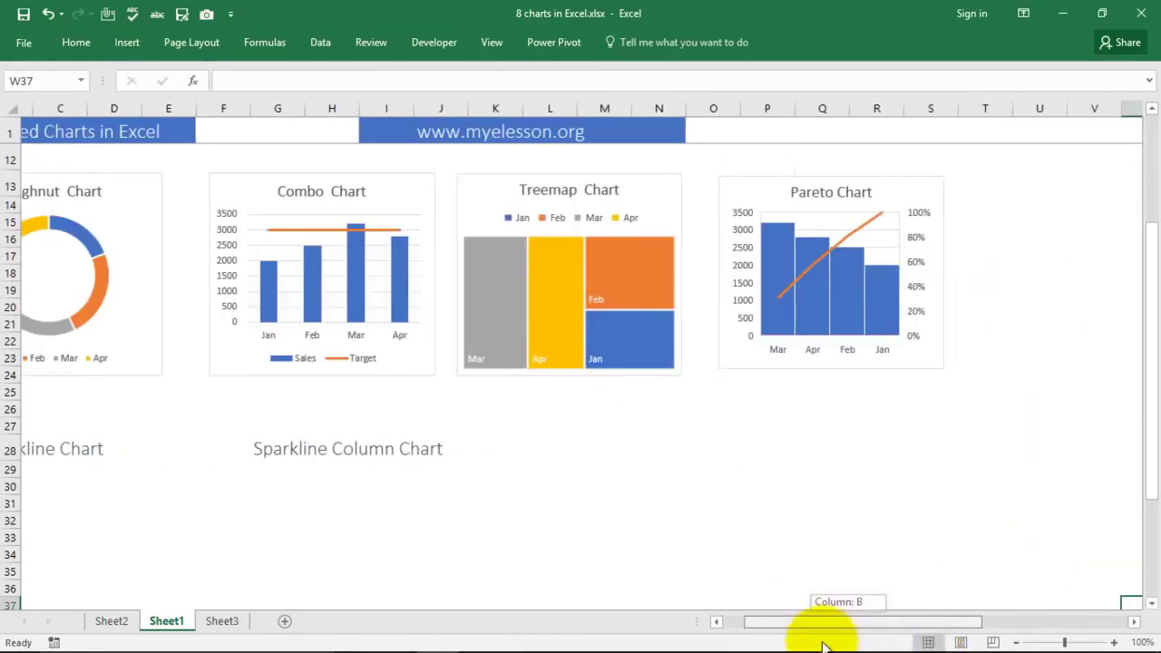
{"action": "scroll", "coordinate": [505, 290], "scroll_direction": "right", "scroll_amount": 1}
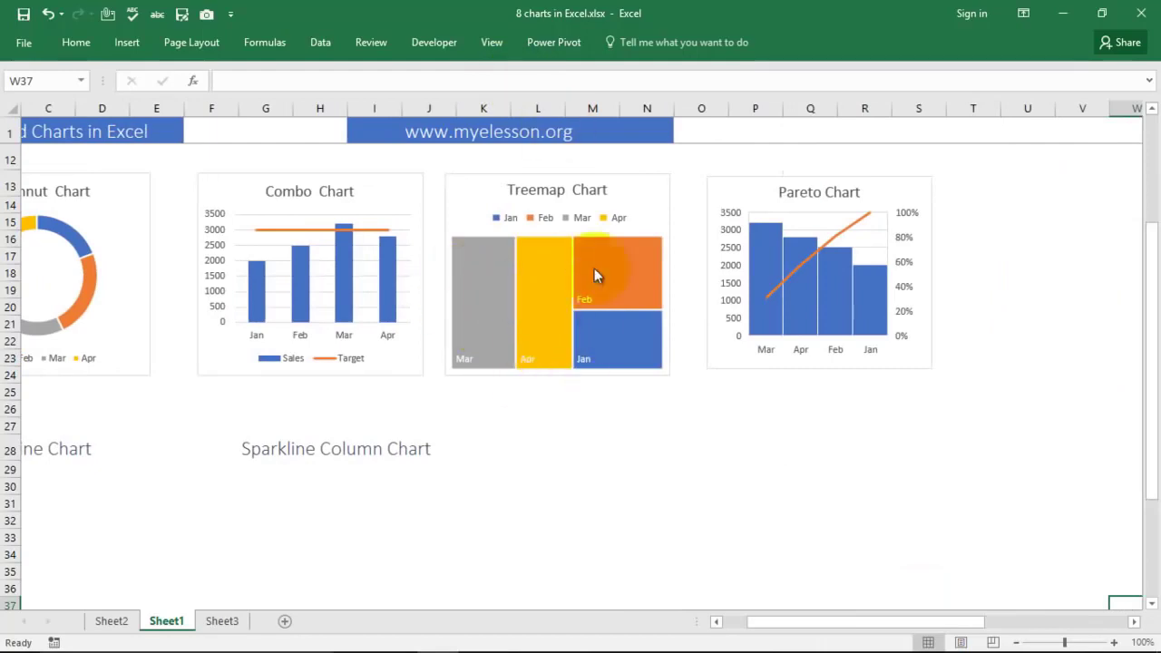
{"action": "left_click_drag", "start_coordinate": [866, 630], "coordinate": [1060, 363]}
{"action": "scroll", "coordinate": [703, 308], "scroll_direction": "up", "scroll_amount": 4}
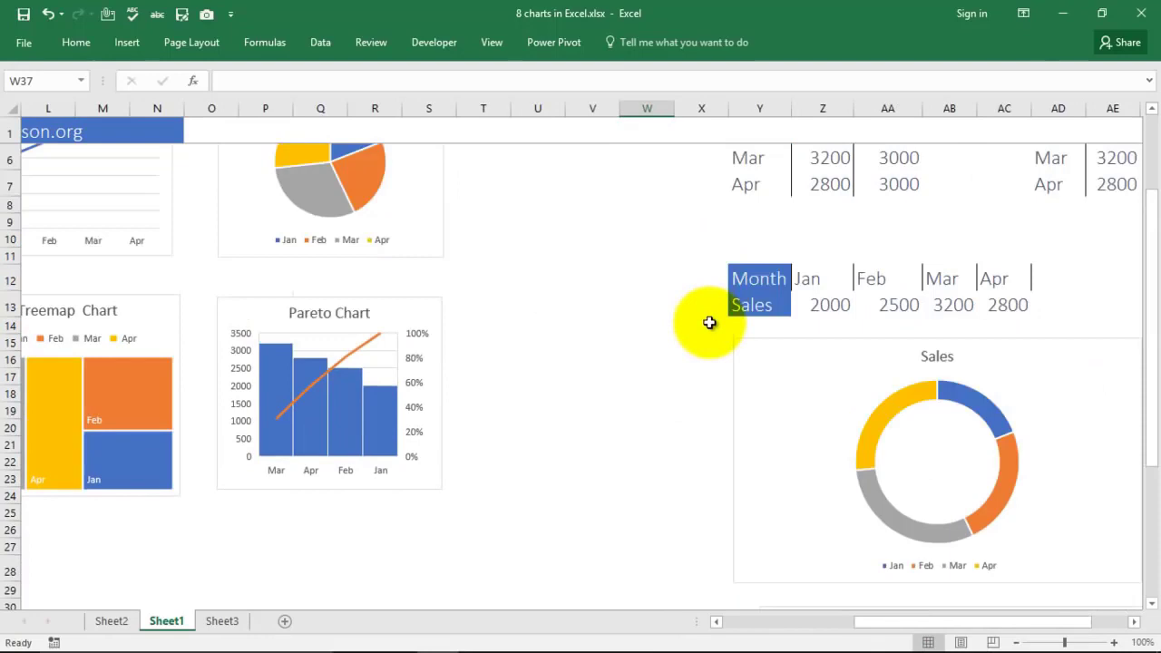
{"action": "left_click_drag", "start_coordinate": [744, 182], "coordinate": [828, 290]}
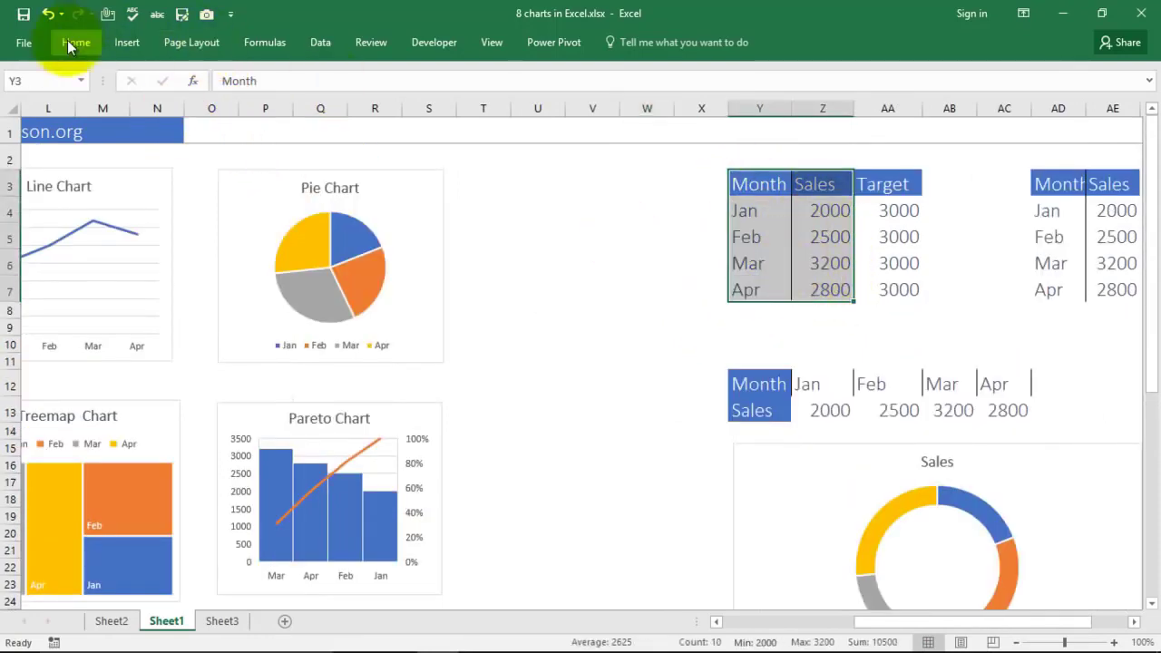
Insert a Sales treemap, place it below the Pareto chart and shrink it by a corner handle.
{"action": "left_click", "coordinate": [123, 43]}
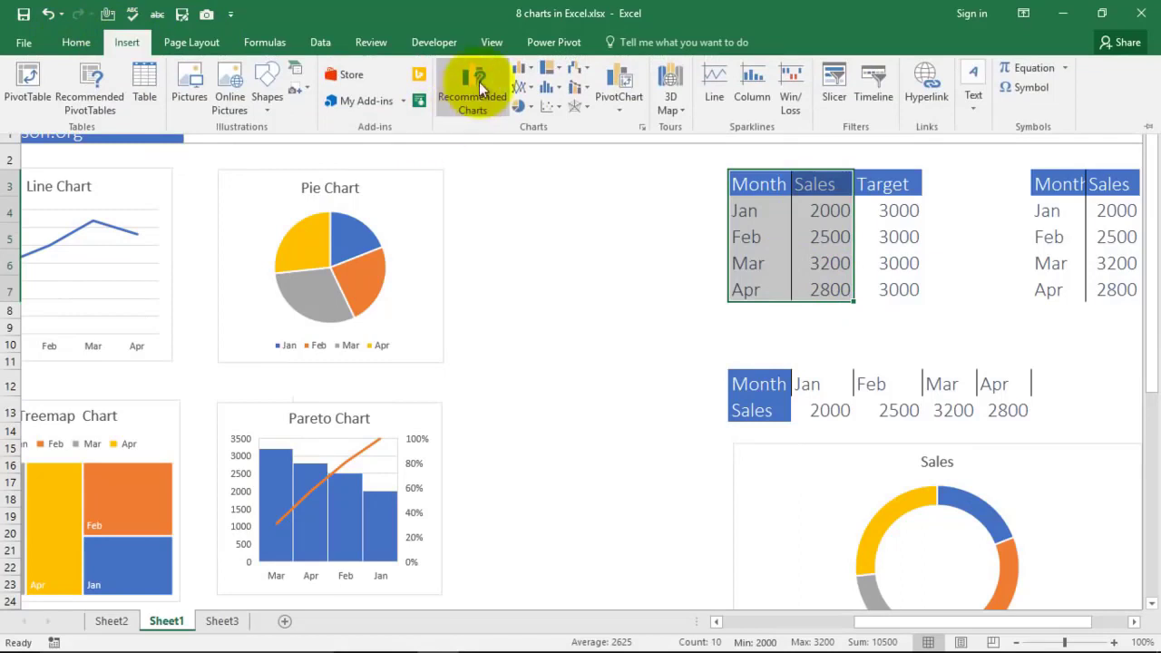
{"action": "left_click", "coordinate": [562, 71]}
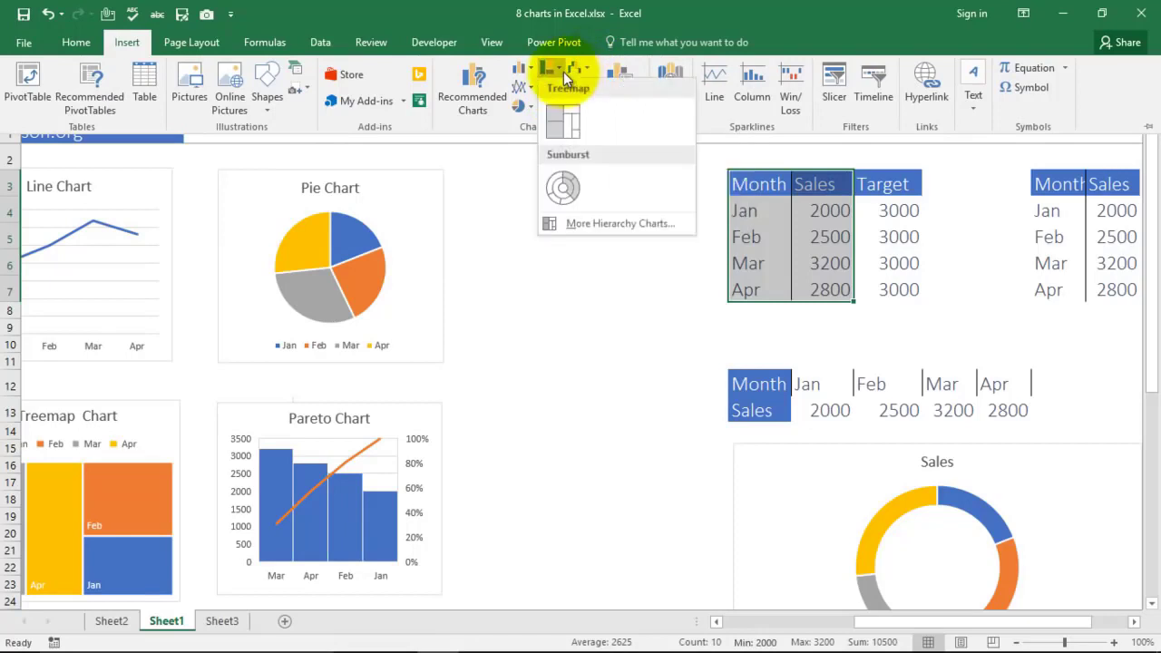
{"action": "left_click", "coordinate": [563, 123]}
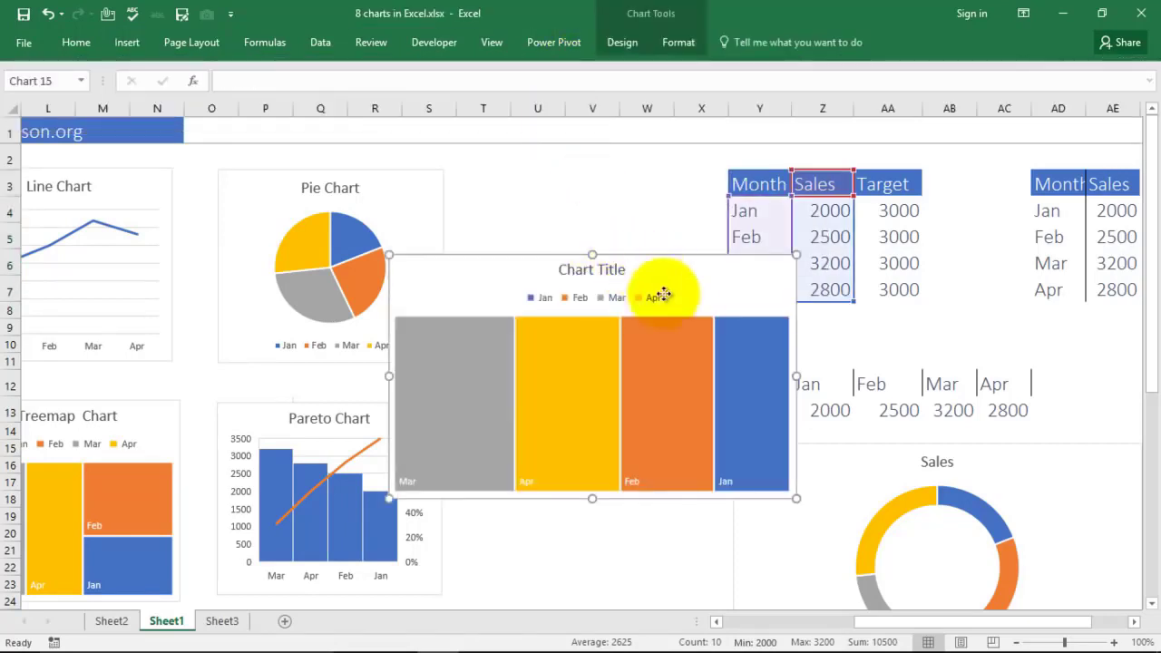
{"action": "left_click_drag", "start_coordinate": [661, 293], "coordinate": [654, 603]}
{"action": "scroll", "coordinate": [612, 381], "scroll_direction": "down", "scroll_amount": 3}
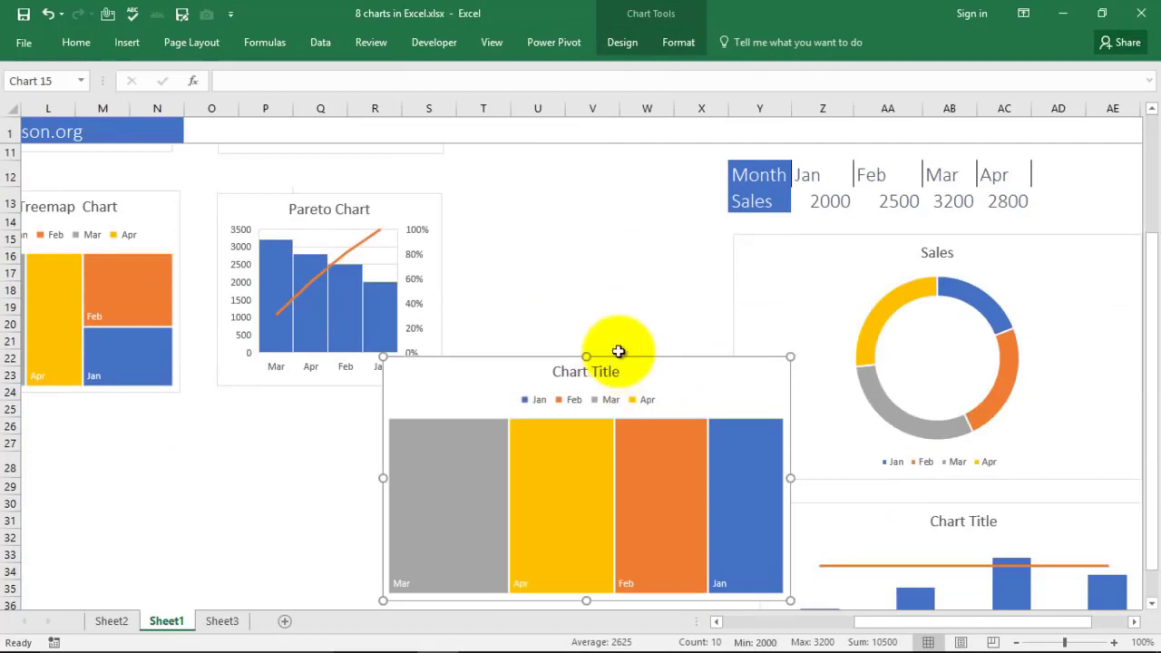
{"action": "left_click_drag", "start_coordinate": [681, 394], "coordinate": [552, 411]}
{"action": "scroll", "coordinate": [679, 228], "scroll_direction": "down", "scroll_amount": 3}
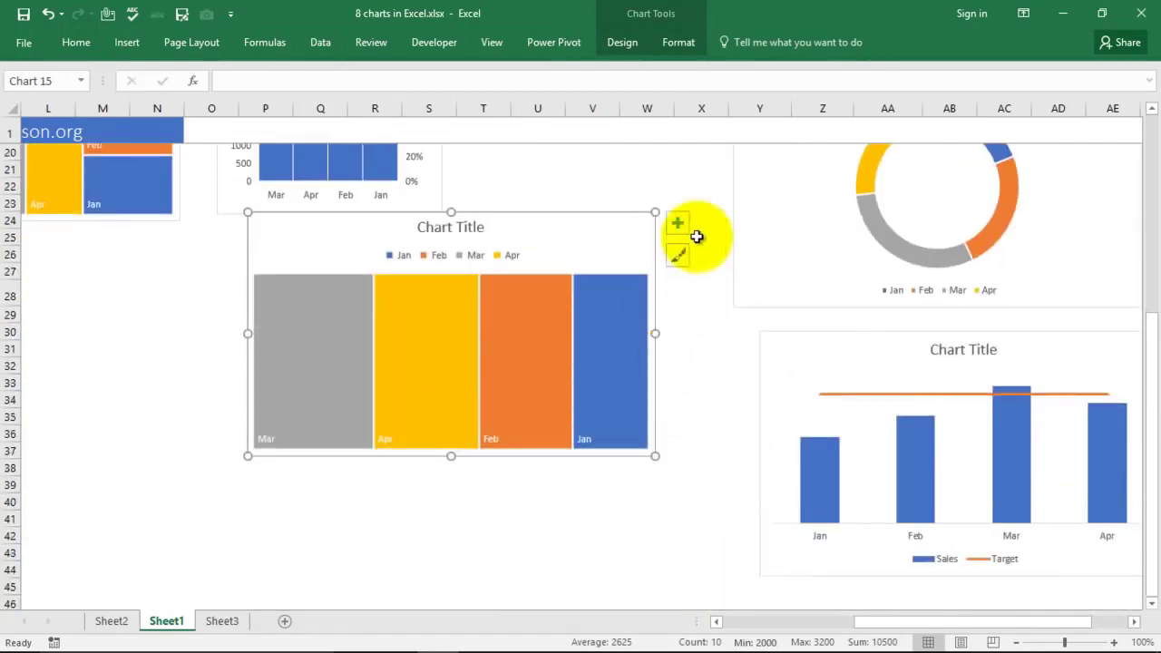
{"action": "left_click_drag", "start_coordinate": [655, 213], "coordinate": [571, 282]}
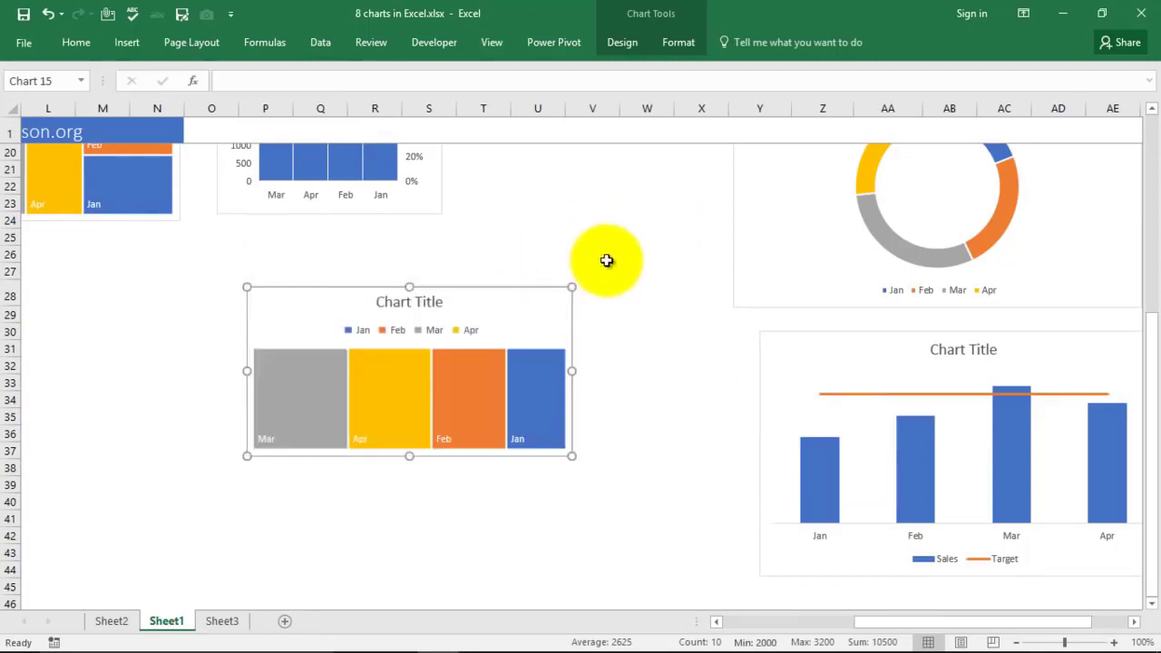
{"action": "scroll", "coordinate": [651, 285], "scroll_direction": "up", "scroll_amount": 6}
Undo the accidental treemap resize and Feb Sales edit, restoring Z5 to 2500.
{"action": "left_click", "coordinate": [830, 238]}
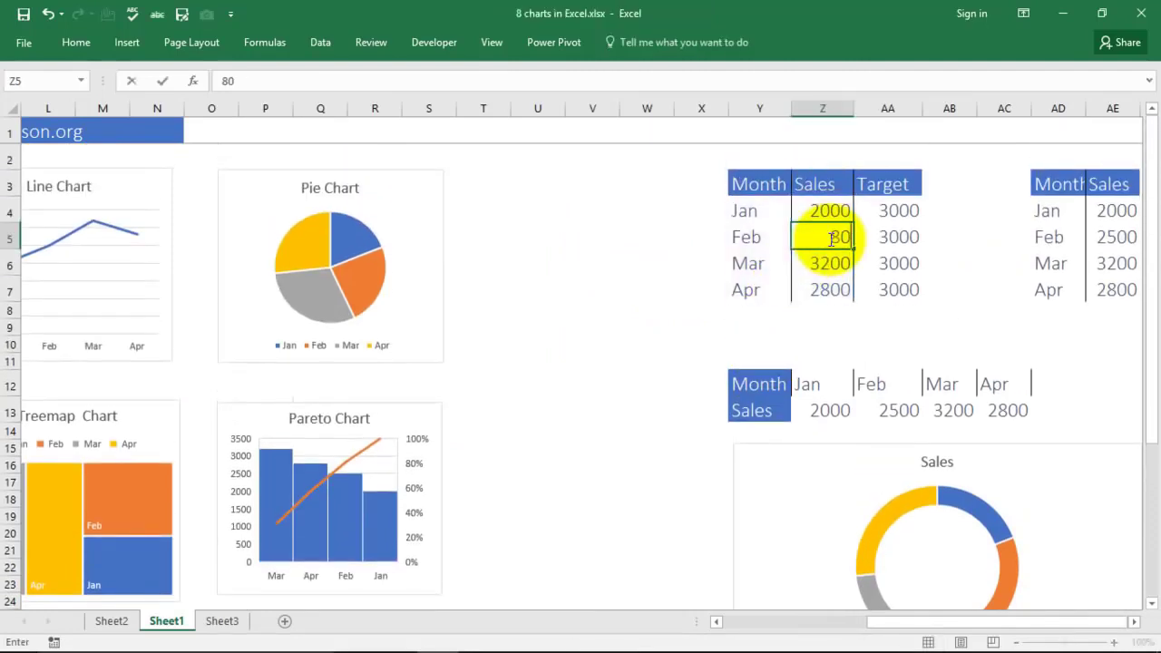
{"action": "scroll", "coordinate": [545, 285], "scroll_direction": "down", "scroll_amount": 5}
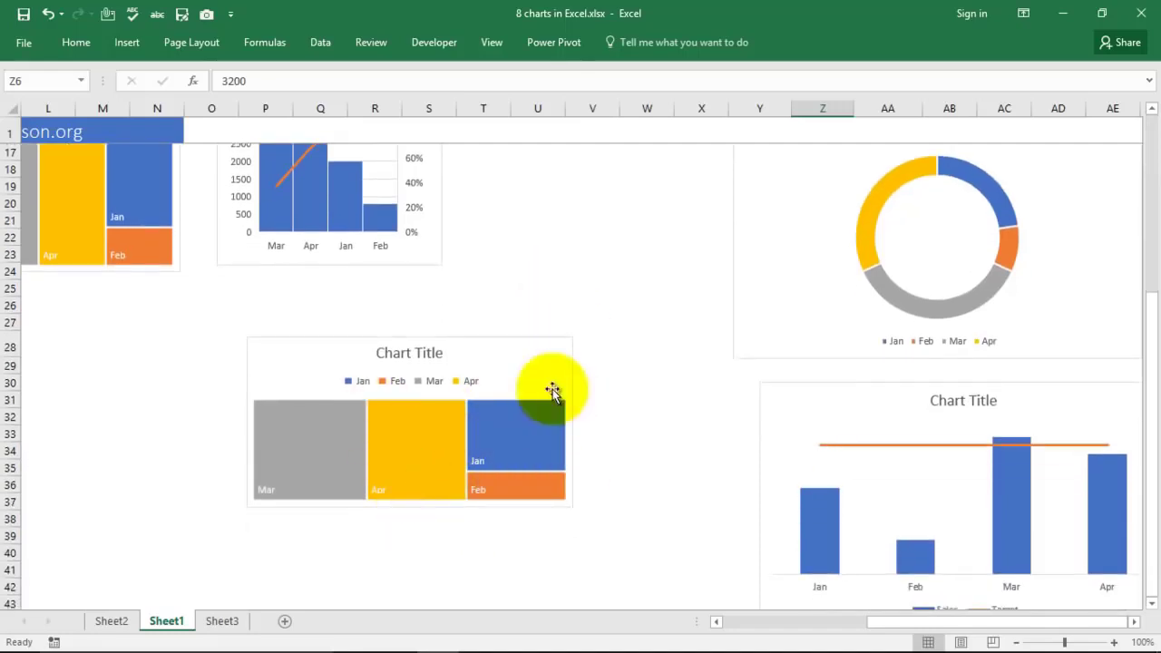
{"action": "left_click", "coordinate": [551, 489]}
{"action": "left_click_drag", "start_coordinate": [570, 507], "coordinate": [594, 541]}
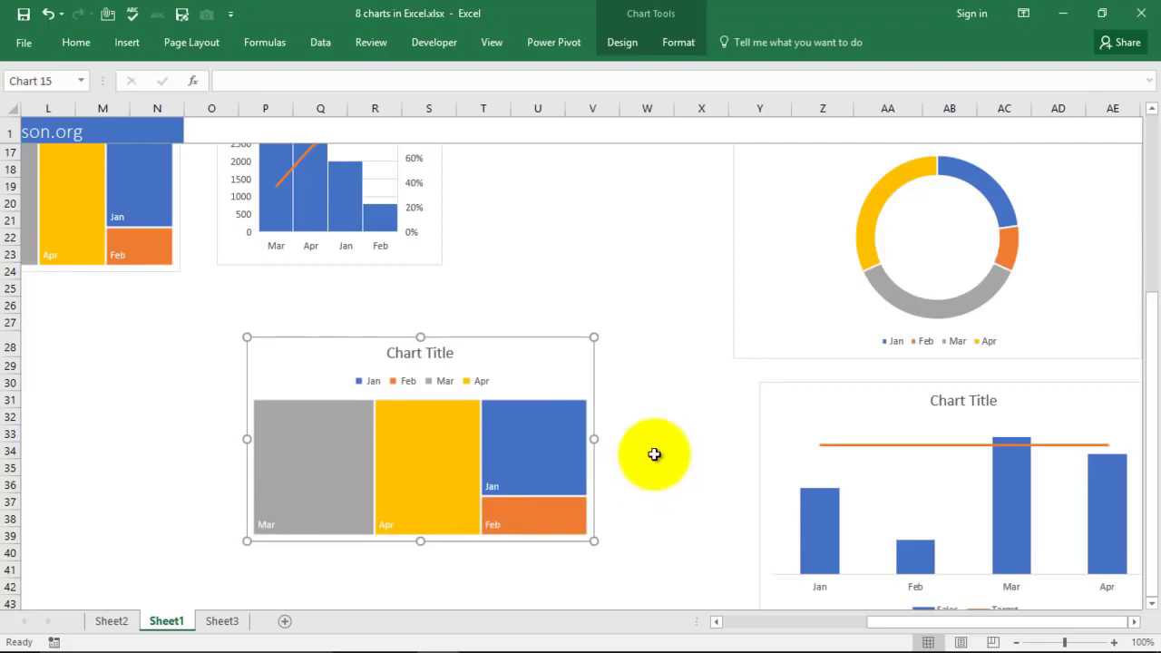
{"action": "key", "text": "ctrl+z"}
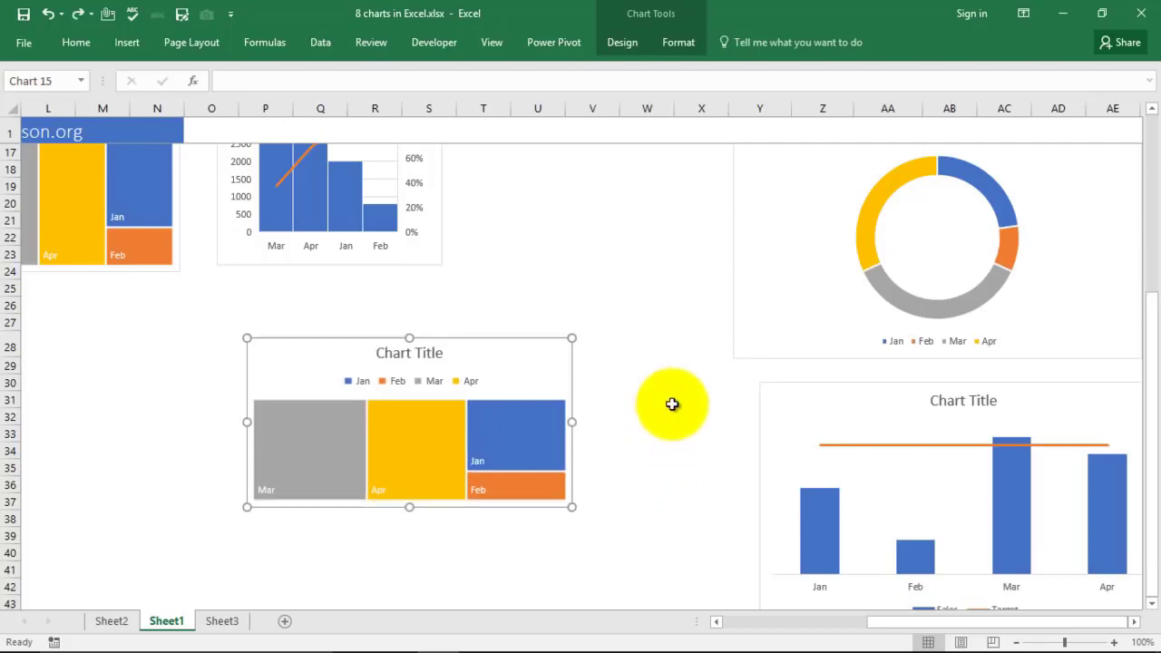
{"action": "key", "text": "ctrl+z"}
Delete the treemap's 'Chart Title' heading.
{"action": "scroll", "coordinate": [635, 408], "scroll_direction": "down", "scroll_amount": 5}
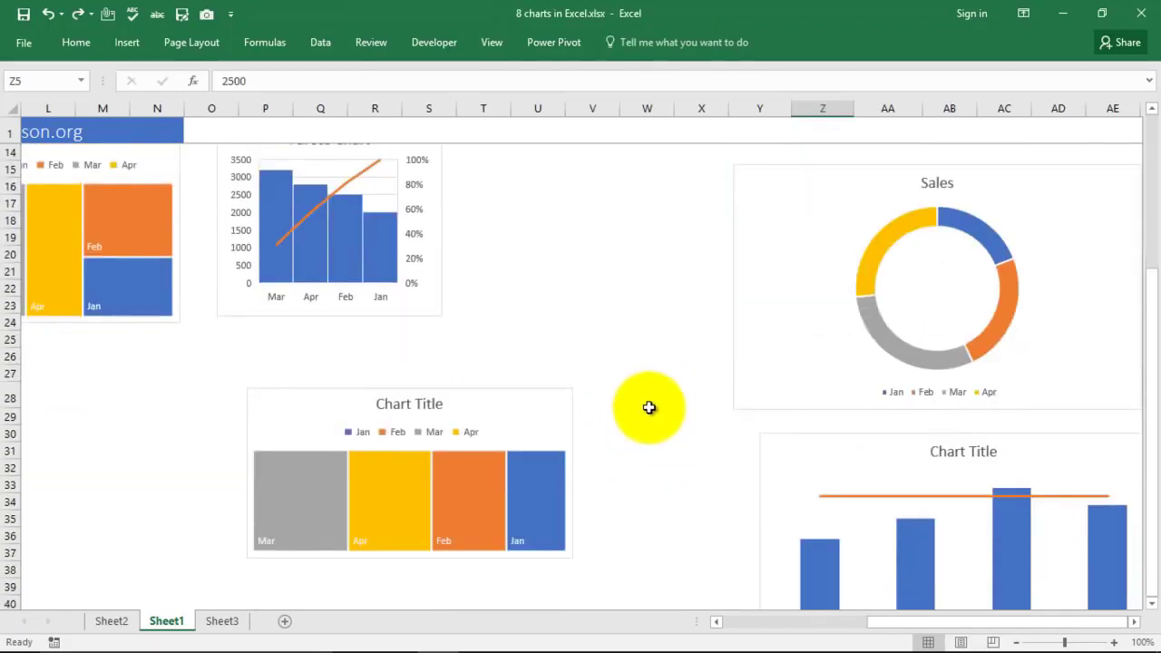
{"action": "scroll", "coordinate": [567, 431], "scroll_direction": "down", "scroll_amount": 1}
{"action": "left_click", "coordinate": [416, 353]}
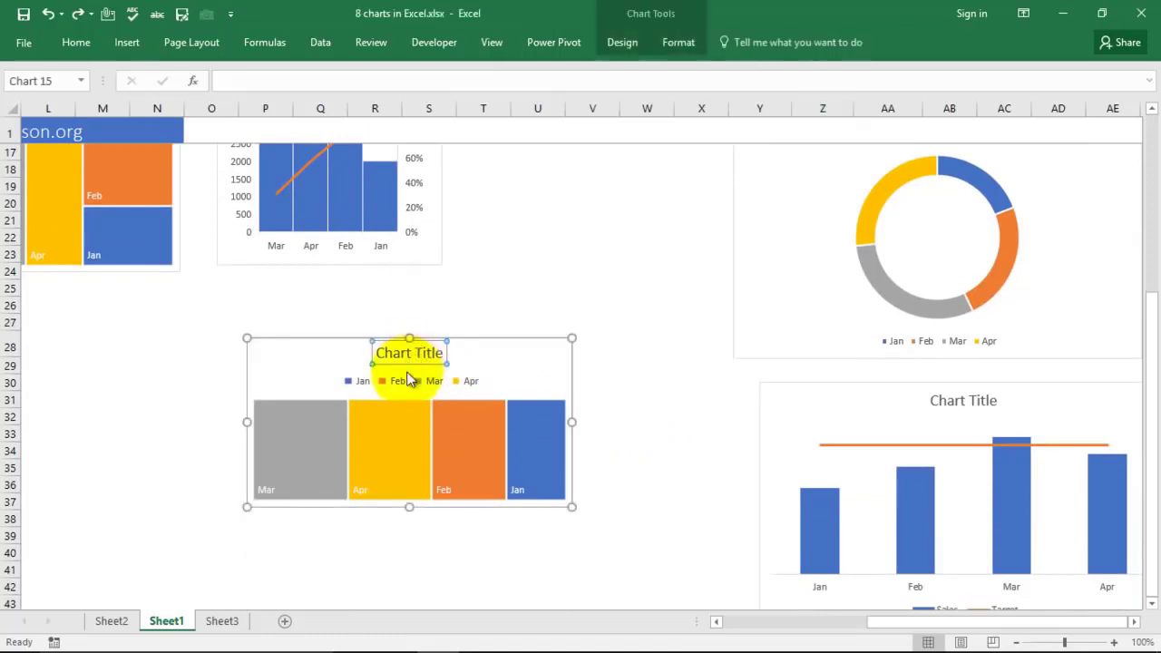
{"action": "left_click", "coordinate": [410, 356]}
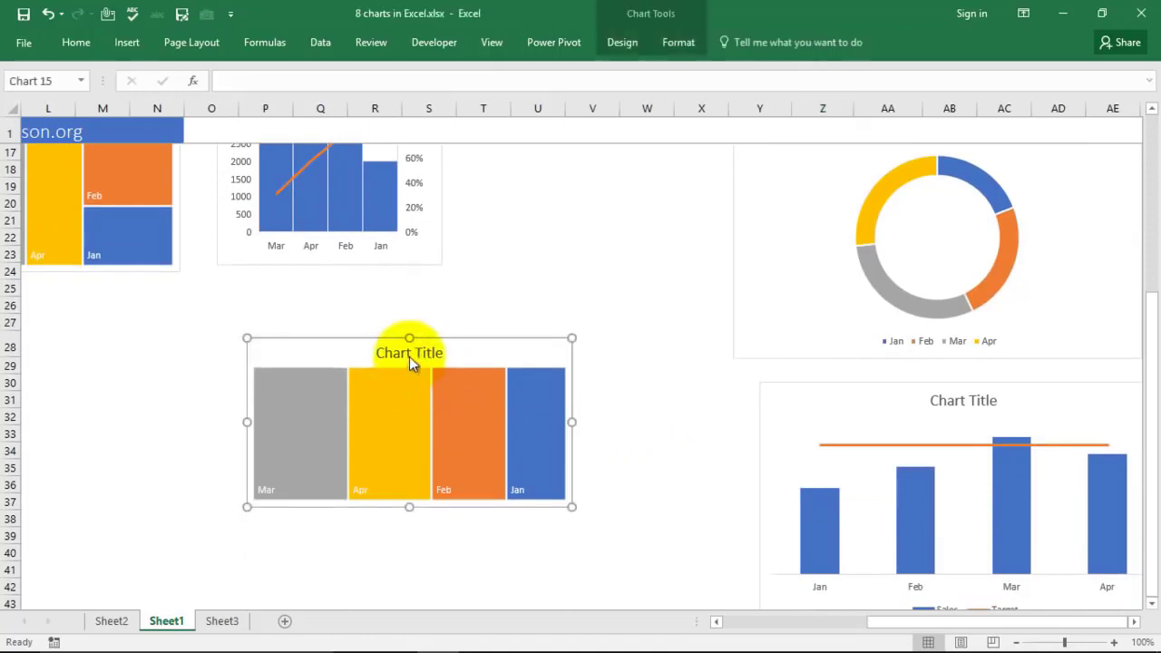
{"action": "key", "text": "Delete"}
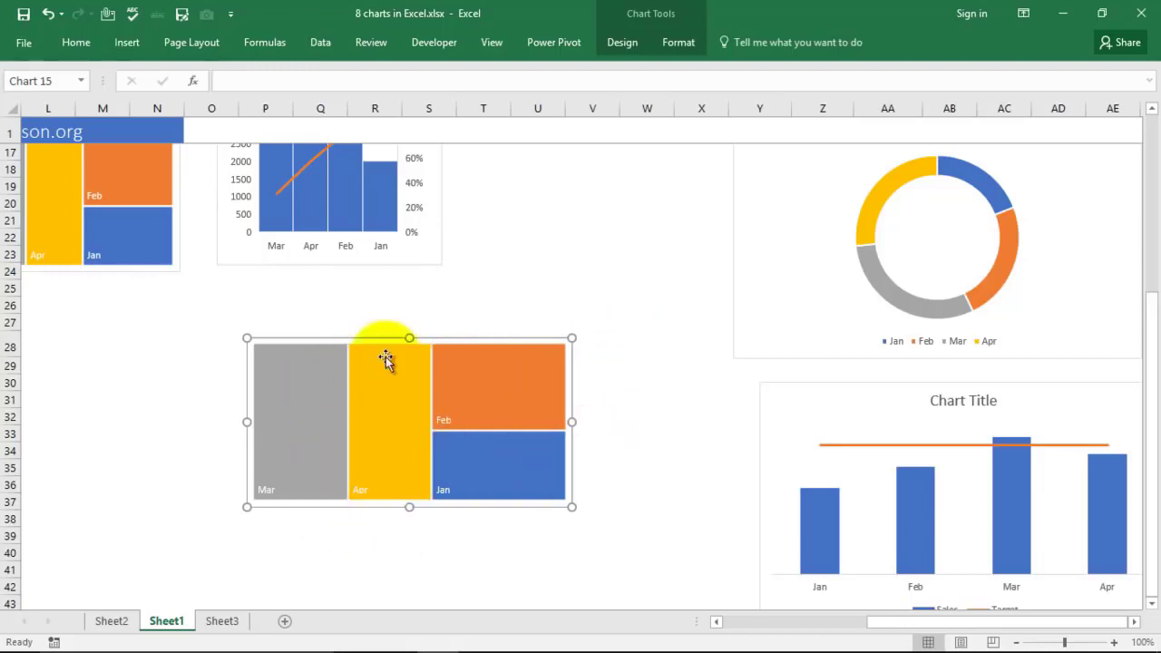
{"action": "left_click", "coordinate": [539, 254]}
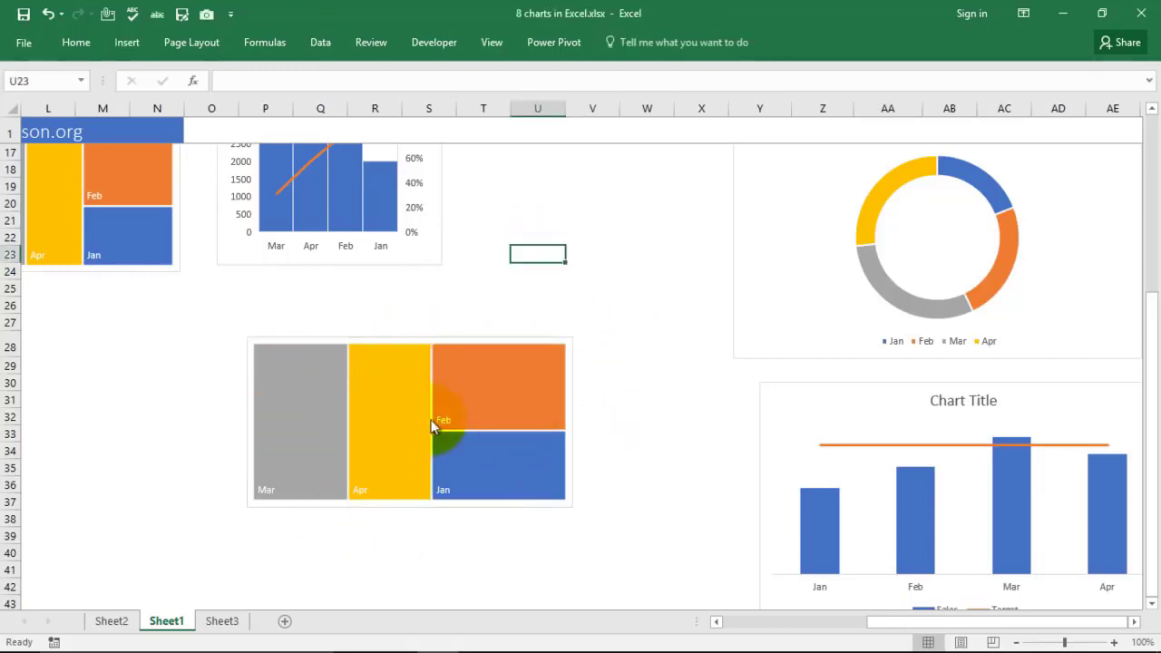
Select the treemap, then the Pareto chart above it.
{"action": "left_click", "coordinate": [487, 408]}
{"action": "scroll", "coordinate": [436, 338], "scroll_direction": "up", "scroll_amount": 1}
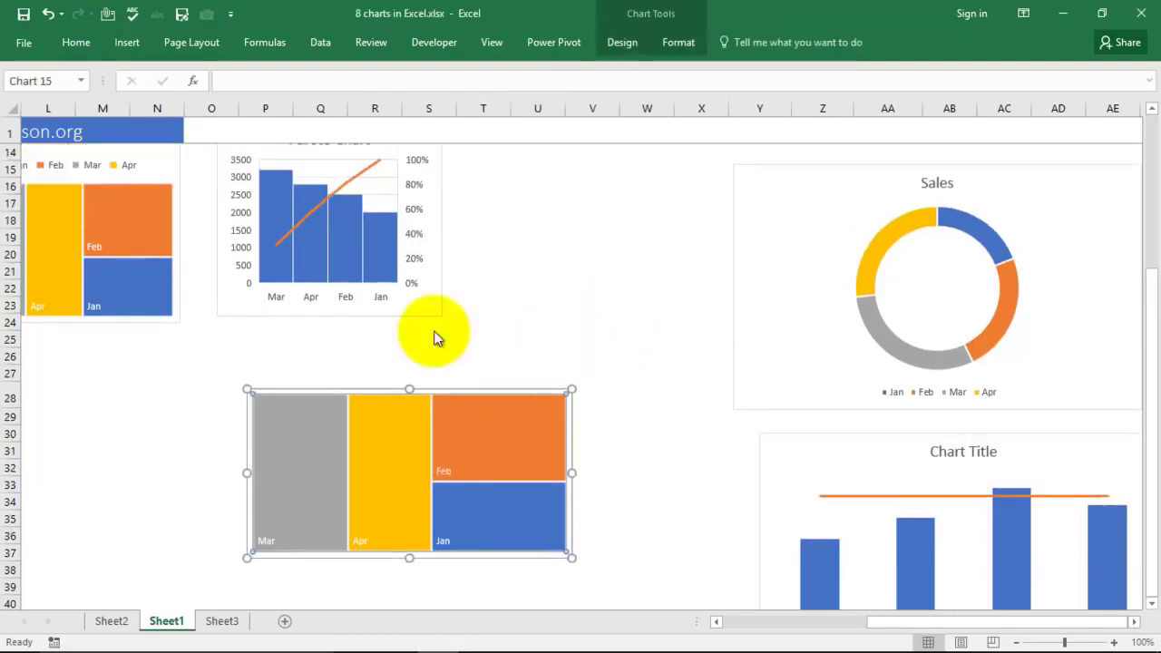
{"action": "left_click", "coordinate": [386, 243]}
{"action": "scroll", "coordinate": [586, 318], "scroll_direction": "up", "scroll_amount": 2}
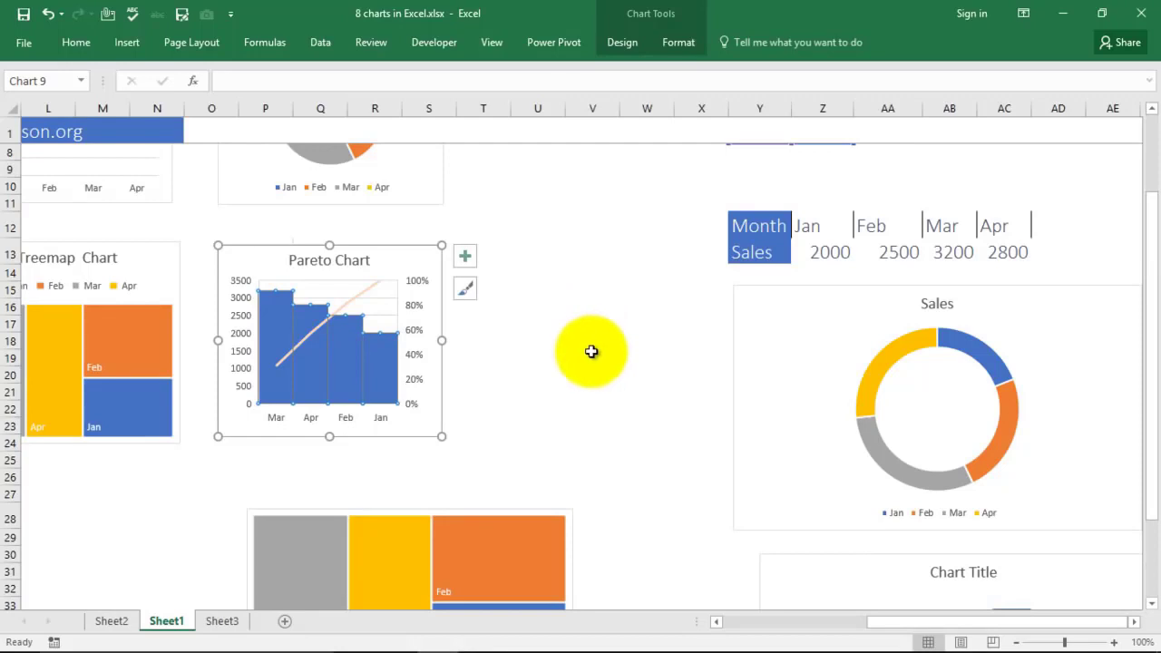
Select Y3:Z6 and insert a Pareto chart via More Stock Charts > Histogram > Pareto.
{"action": "scroll", "coordinate": [592, 351], "scroll_direction": "up", "scroll_amount": 2}
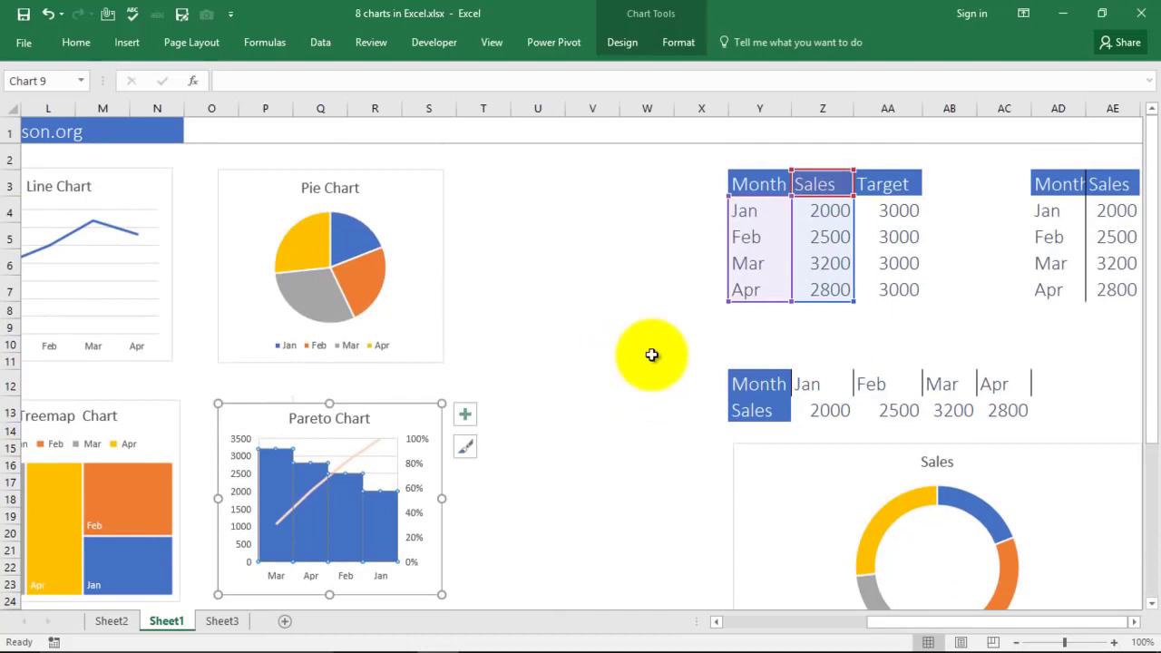
{"action": "left_click", "coordinate": [651, 354]}
{"action": "left_click_drag", "start_coordinate": [735, 178], "coordinate": [823, 290]}
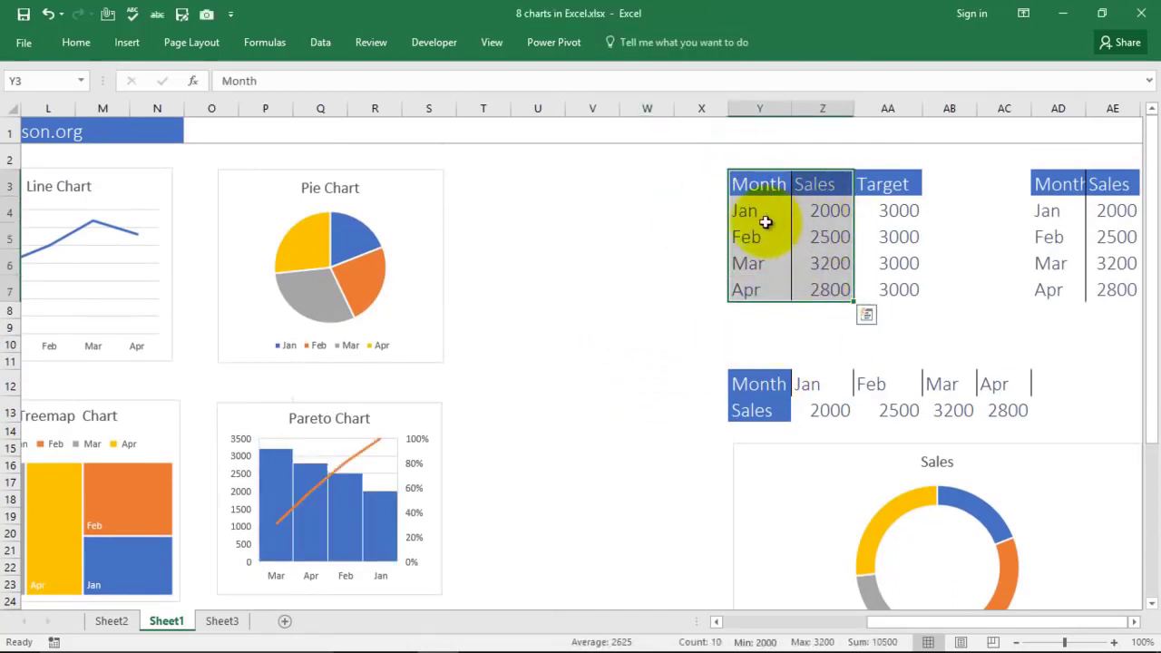
{"action": "left_click", "coordinate": [127, 43]}
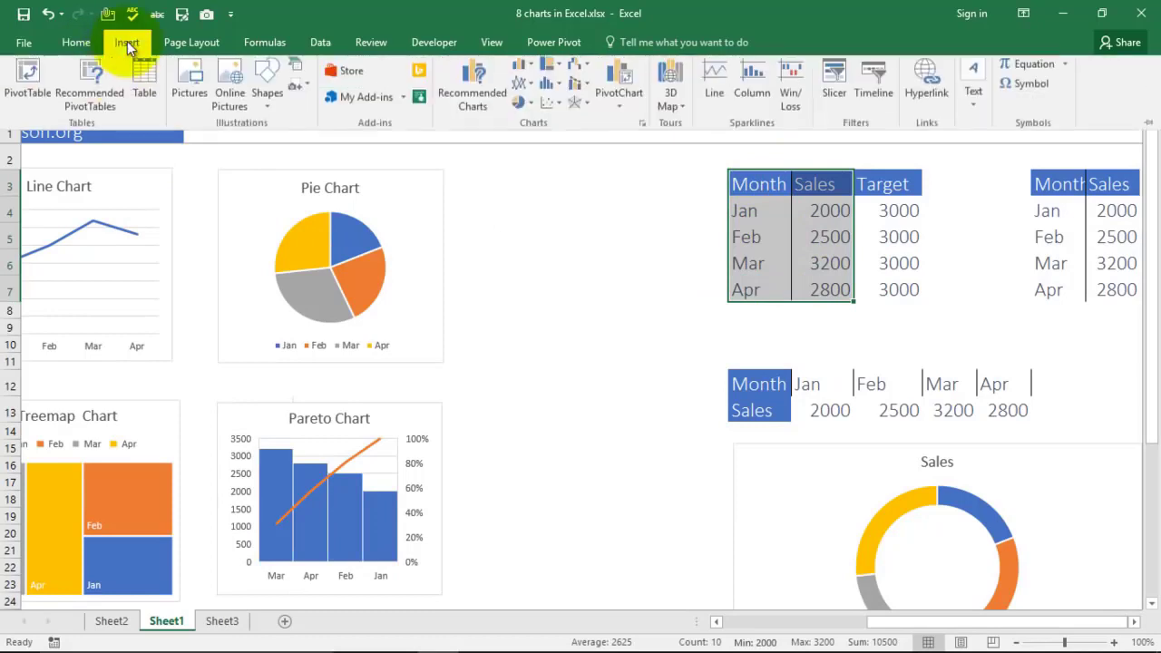
{"action": "left_click", "coordinate": [588, 68]}
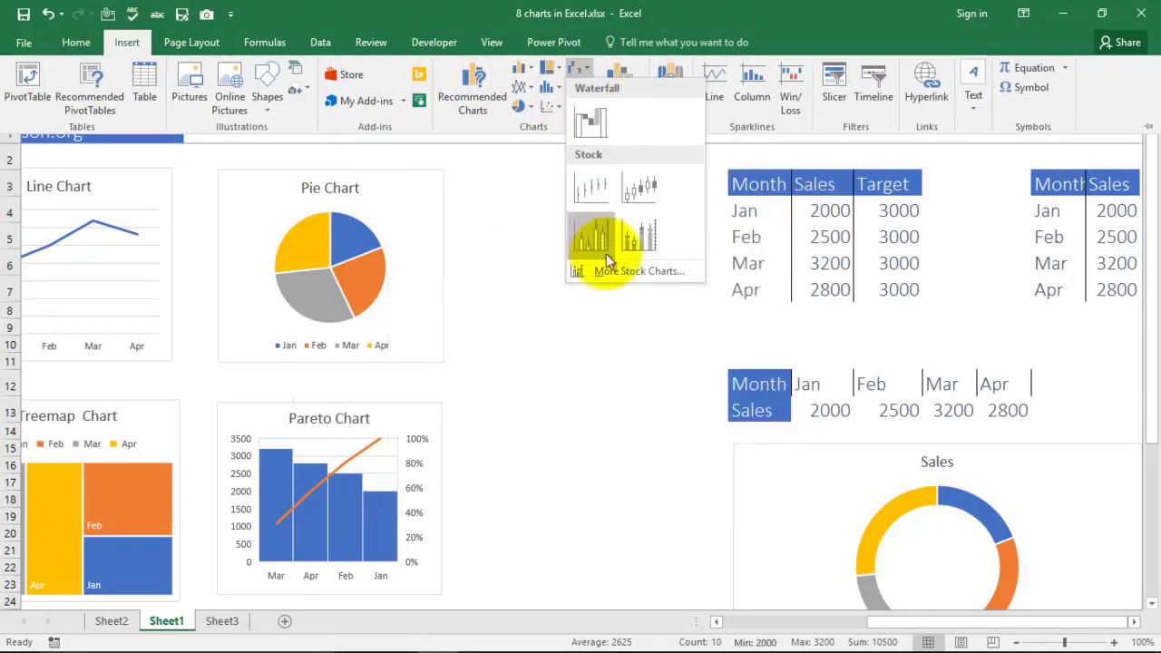
{"action": "left_click", "coordinate": [621, 270]}
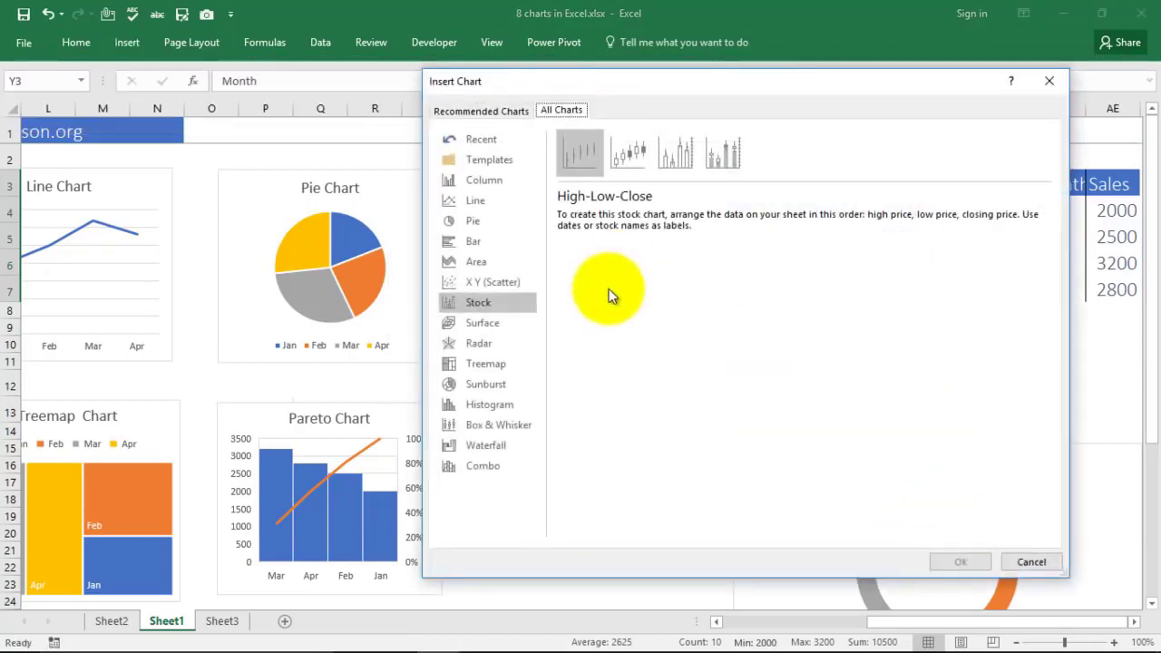
{"action": "left_click", "coordinate": [499, 409]}
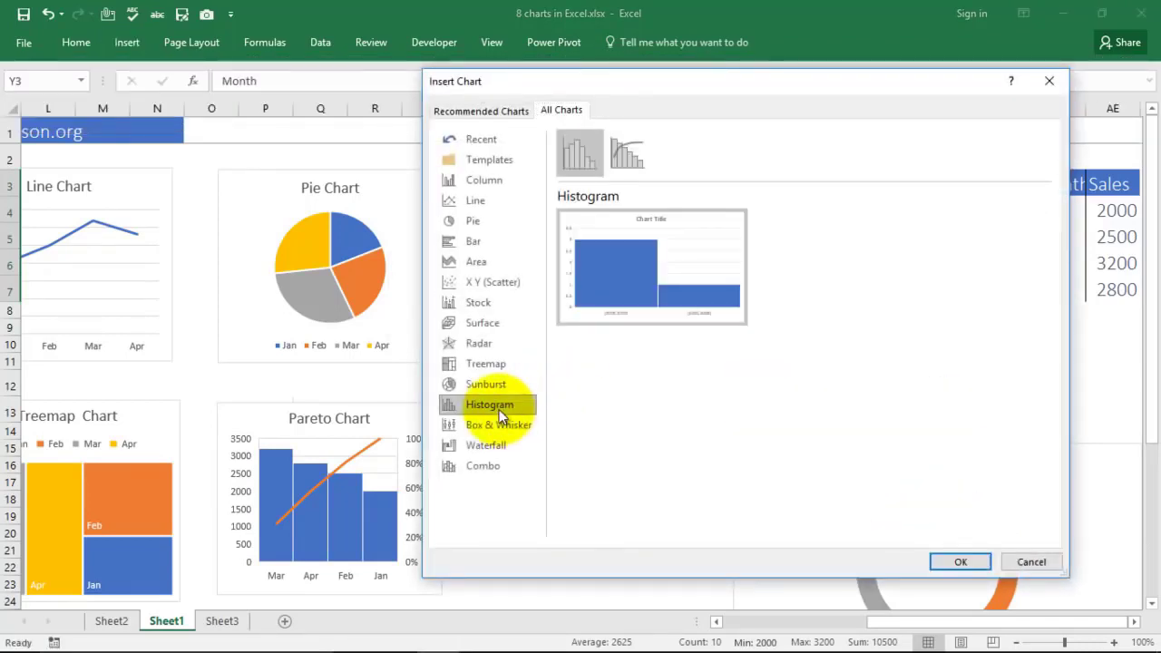
{"action": "left_click", "coordinate": [629, 154]}
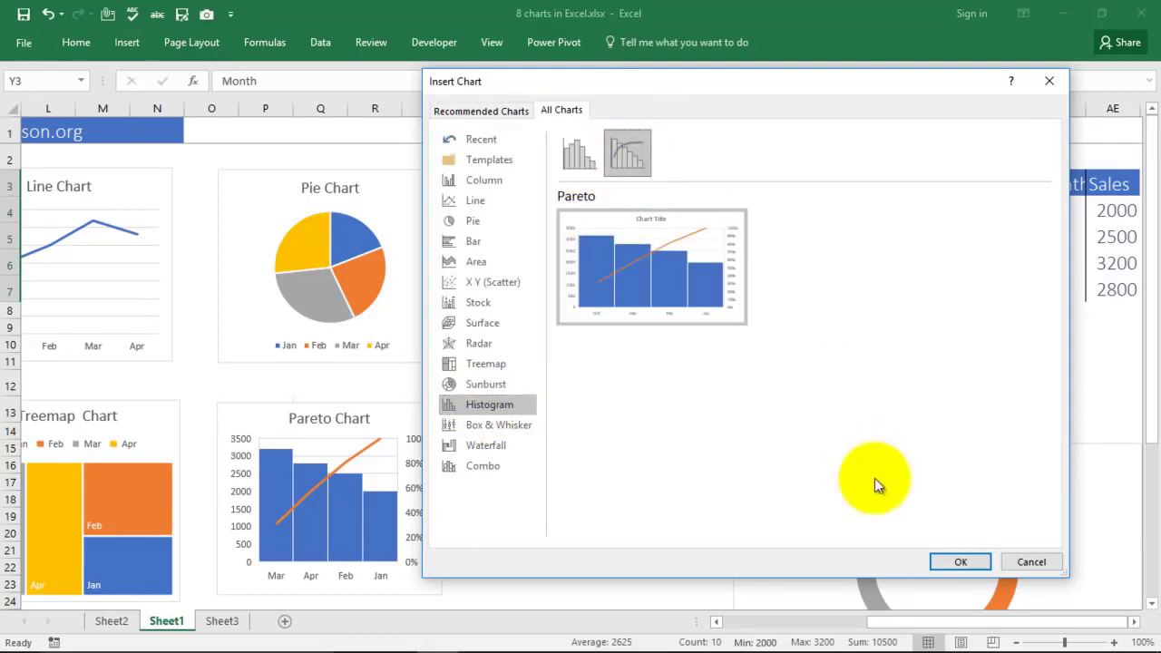
{"action": "left_click", "coordinate": [957, 565]}
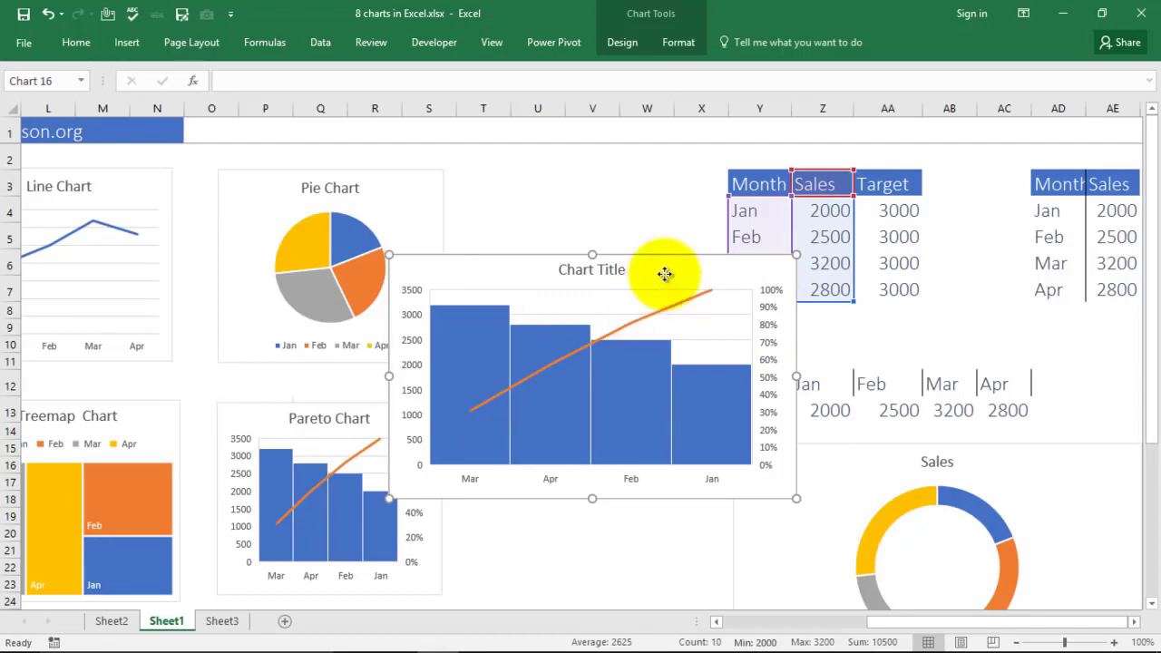
Move the new Pareto chart below the horizontal Month/Sales table.
{"action": "left_click_drag", "start_coordinate": [665, 274], "coordinate": [669, 497]}
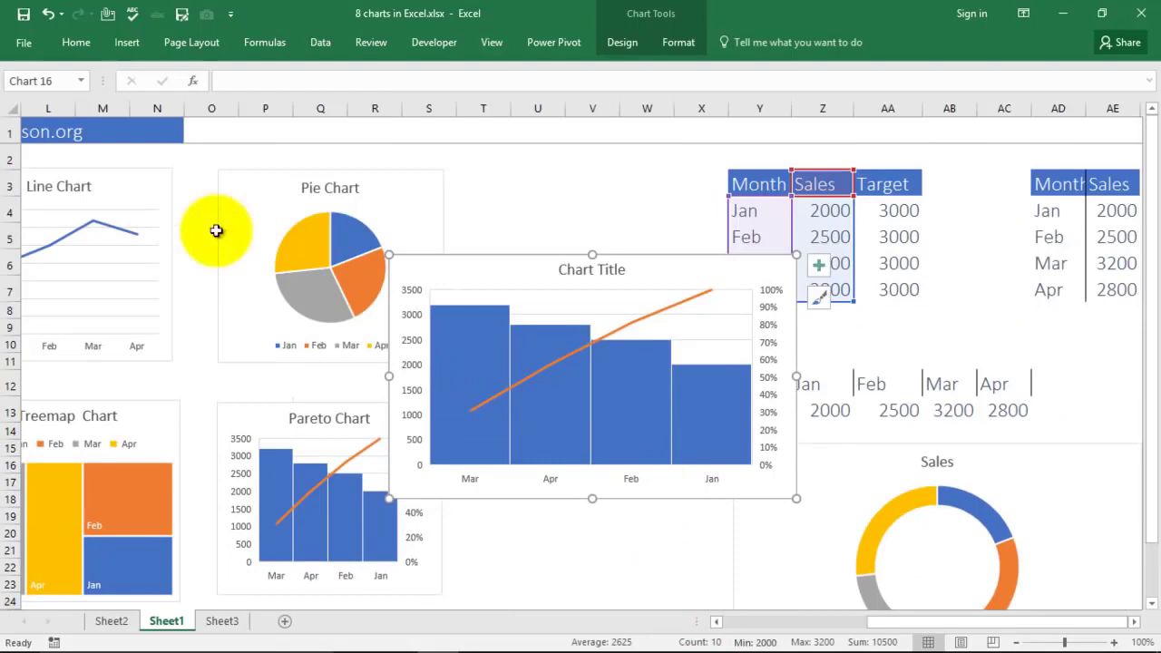
{"action": "mouse_move", "coordinate": [931, 630]}
{"action": "left_mouse_down"}
{"action": "mouse_move", "coordinate": [850, 637]}
{"action": "mouse_move", "coordinate": [943, 632]}
{"action": "left_mouse_up"}
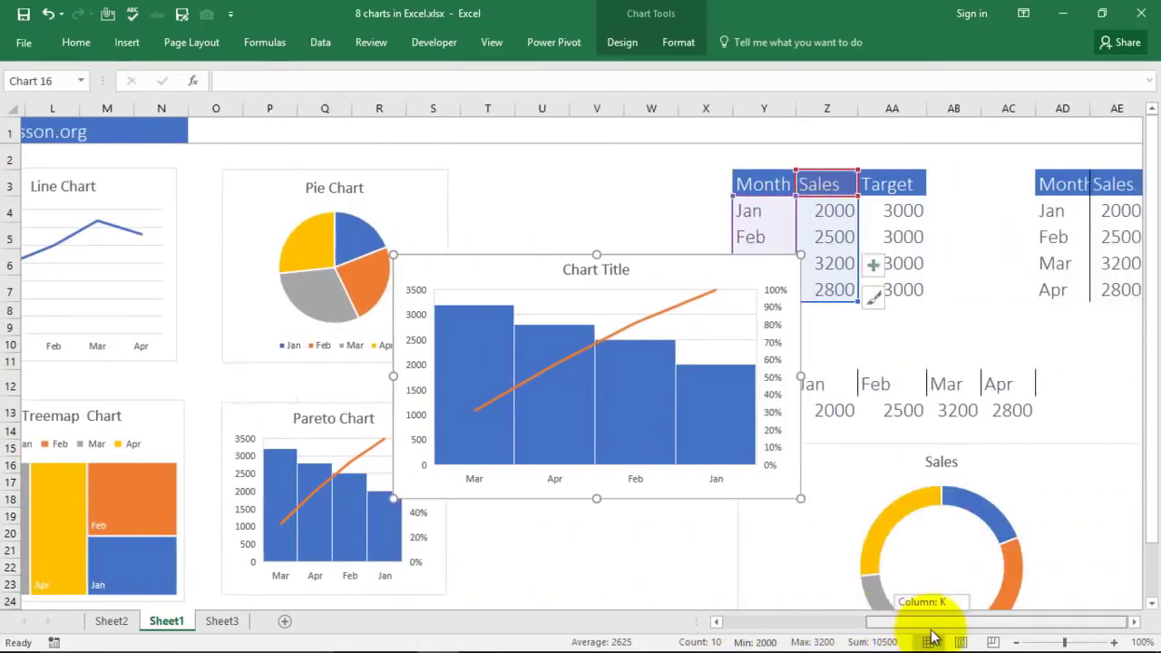
{"action": "left_click_drag", "start_coordinate": [674, 267], "coordinate": [1036, 460]}
{"action": "left_click_drag", "start_coordinate": [967, 626], "coordinate": [969, 627]}
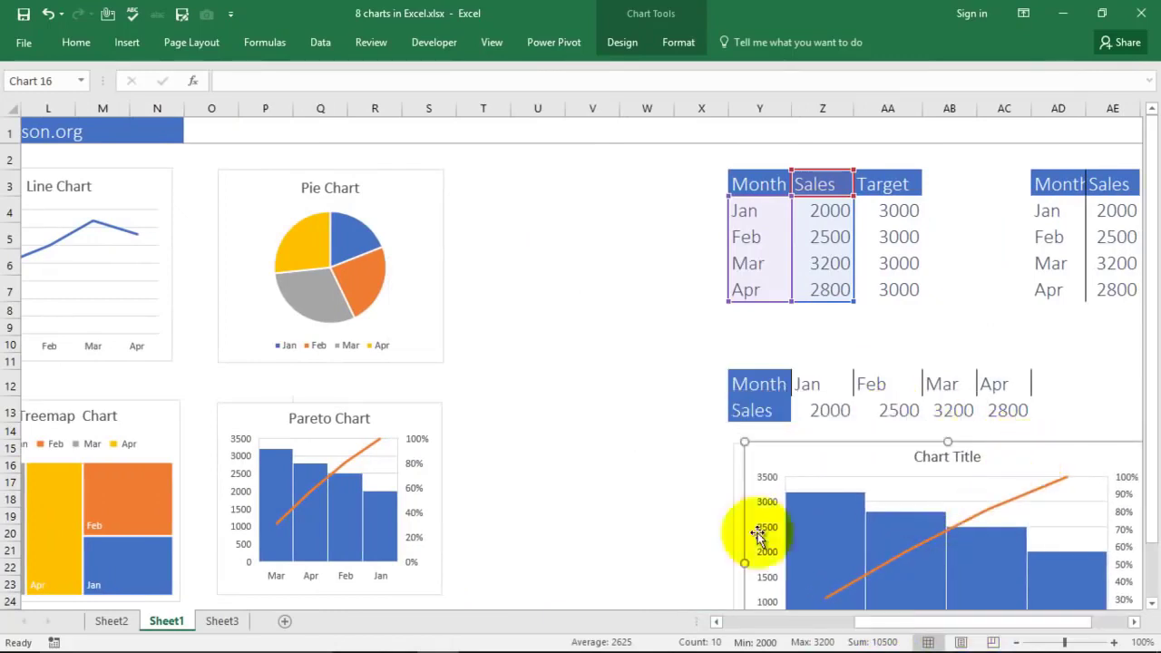
{"action": "scroll", "coordinate": [623, 467], "scroll_direction": "down", "scroll_amount": 2}
Deselect the Pareto chart and pick cell B30 under the Sparkline Chart heading.
{"action": "left_click_drag", "start_coordinate": [881, 629], "coordinate": [952, 629]}
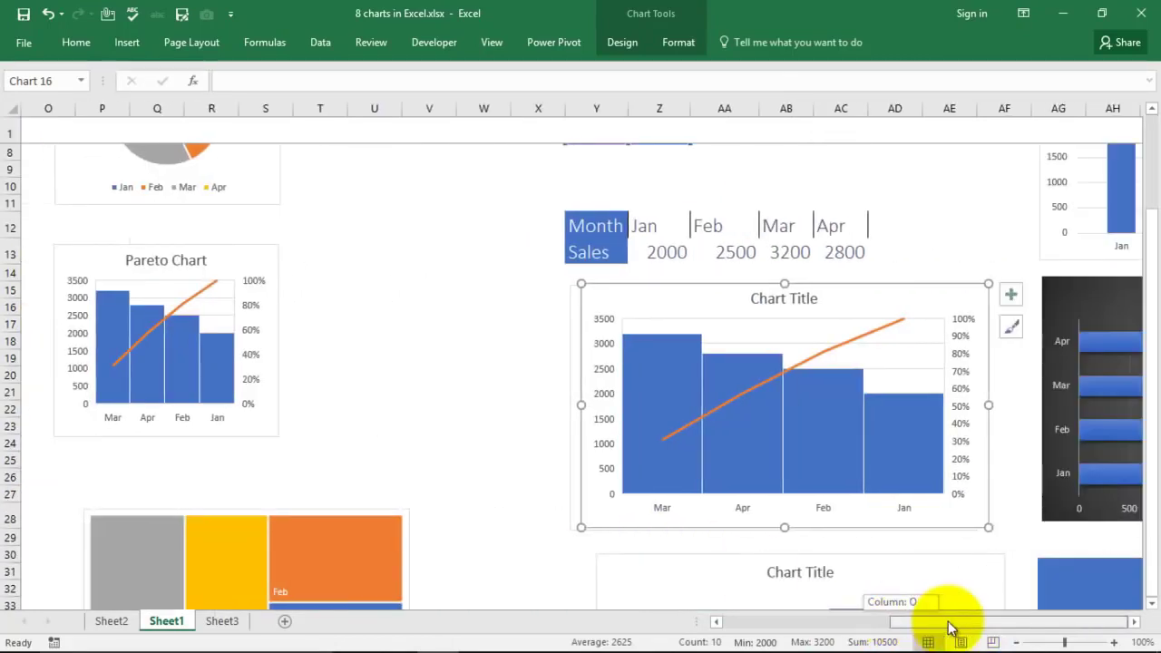
{"action": "scroll", "coordinate": [433, 402], "scroll_direction": "down", "scroll_amount": 3}
{"action": "scroll", "coordinate": [438, 399], "scroll_direction": "down", "scroll_amount": 2}
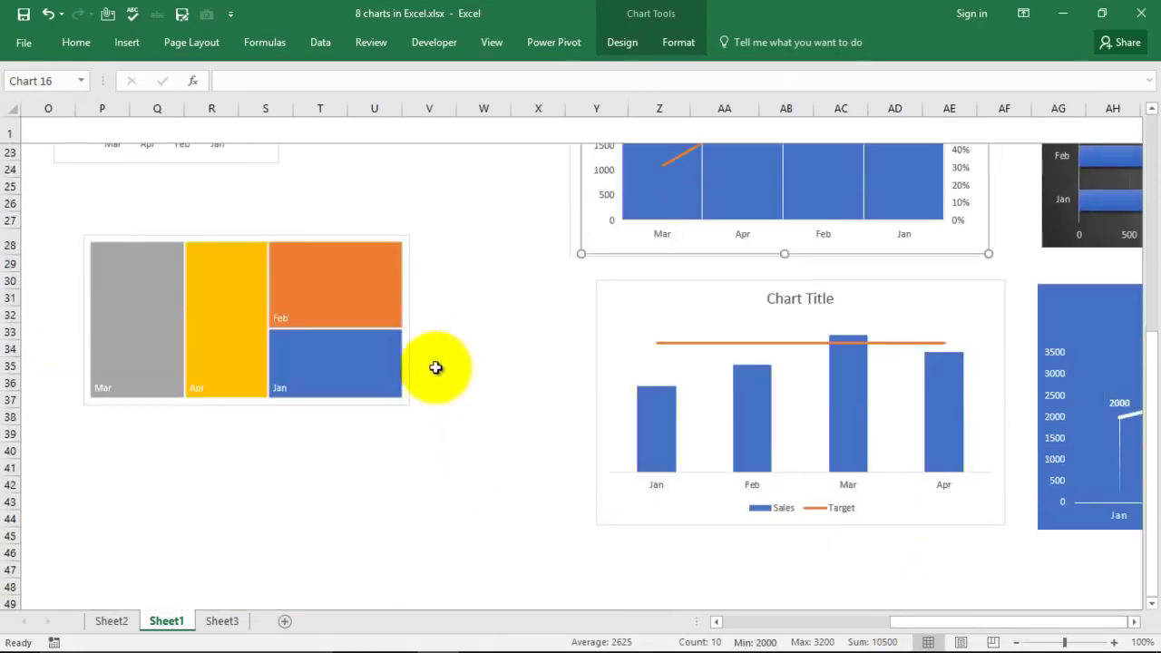
{"action": "left_click", "coordinate": [370, 466]}
{"action": "key", "text": "Left"}
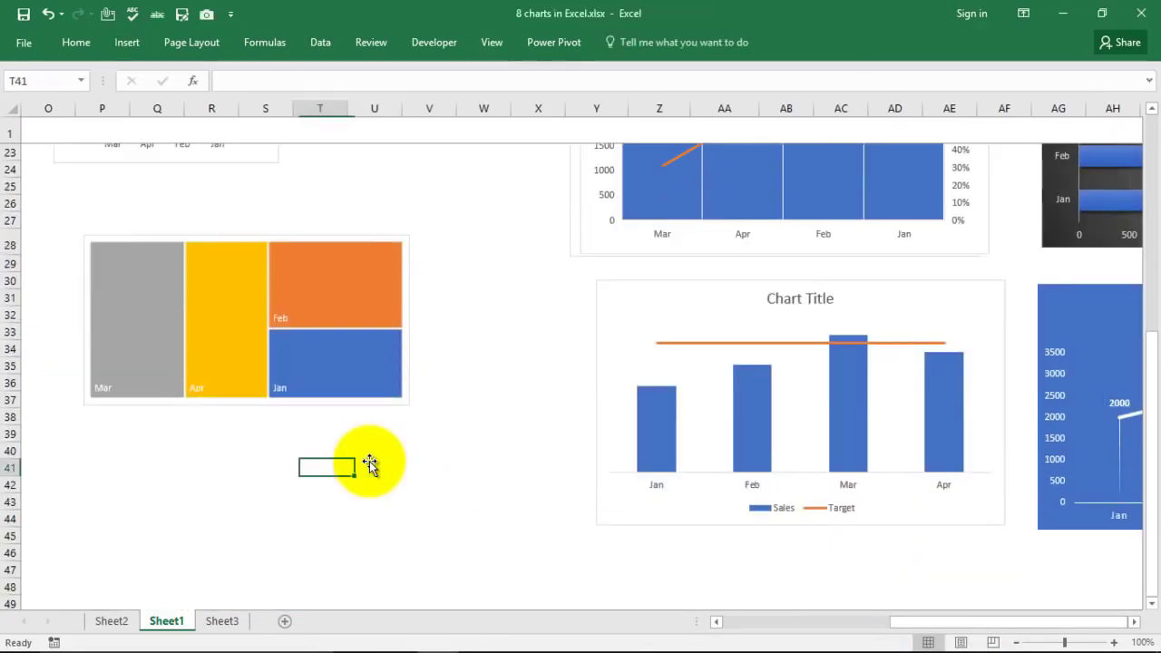
{"action": "key", "text": "Home"}
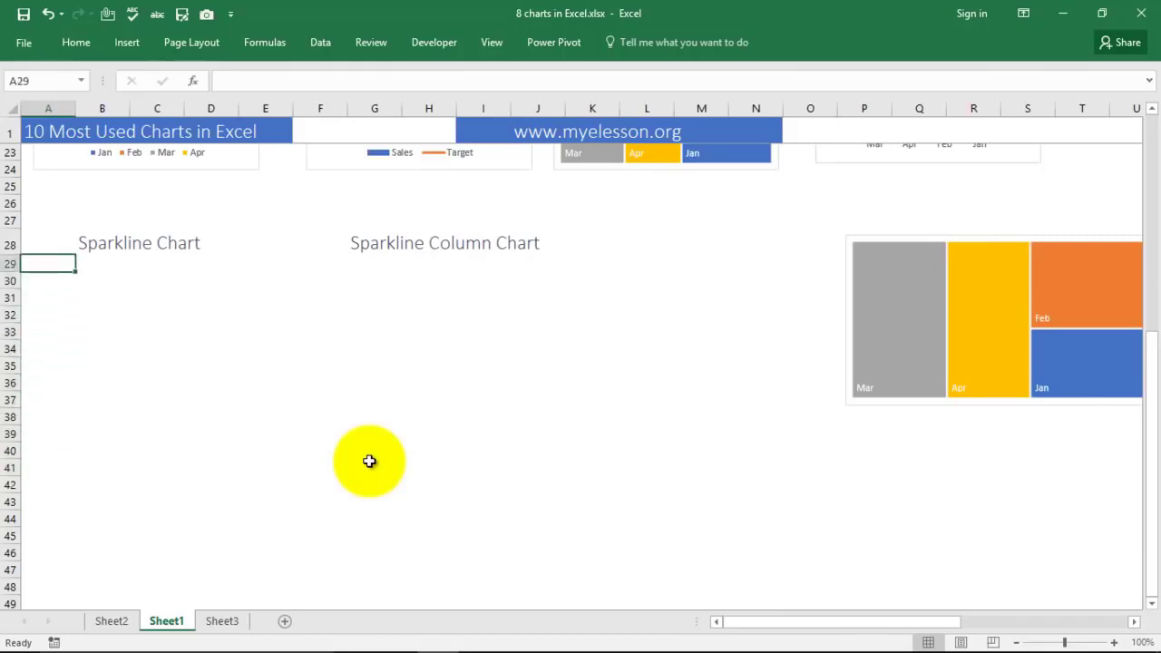
{"action": "key", "text": "Right"}
{"action": "key", "text": "Right"}
{"action": "key", "text": "Right"}
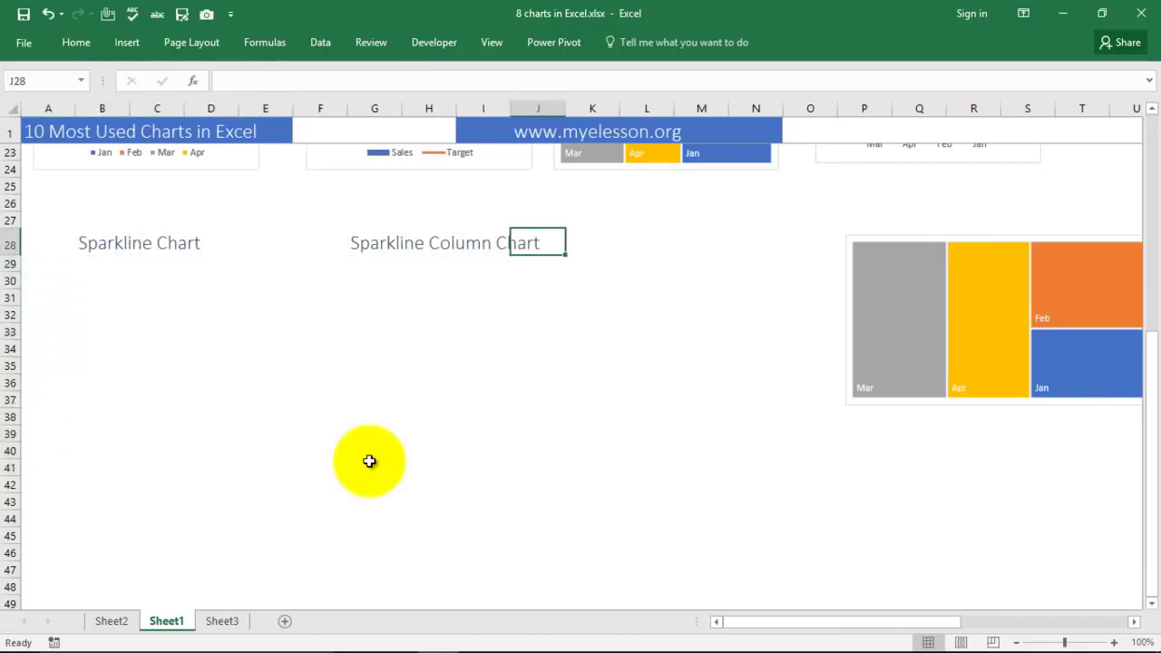
{"action": "left_click", "coordinate": [99, 277]}
Scroll back to the horizontal table and select Y13:AC13 (Sales 2000–2800).
{"action": "scroll", "coordinate": [811, 378], "scroll_direction": "up", "scroll_amount": 5}
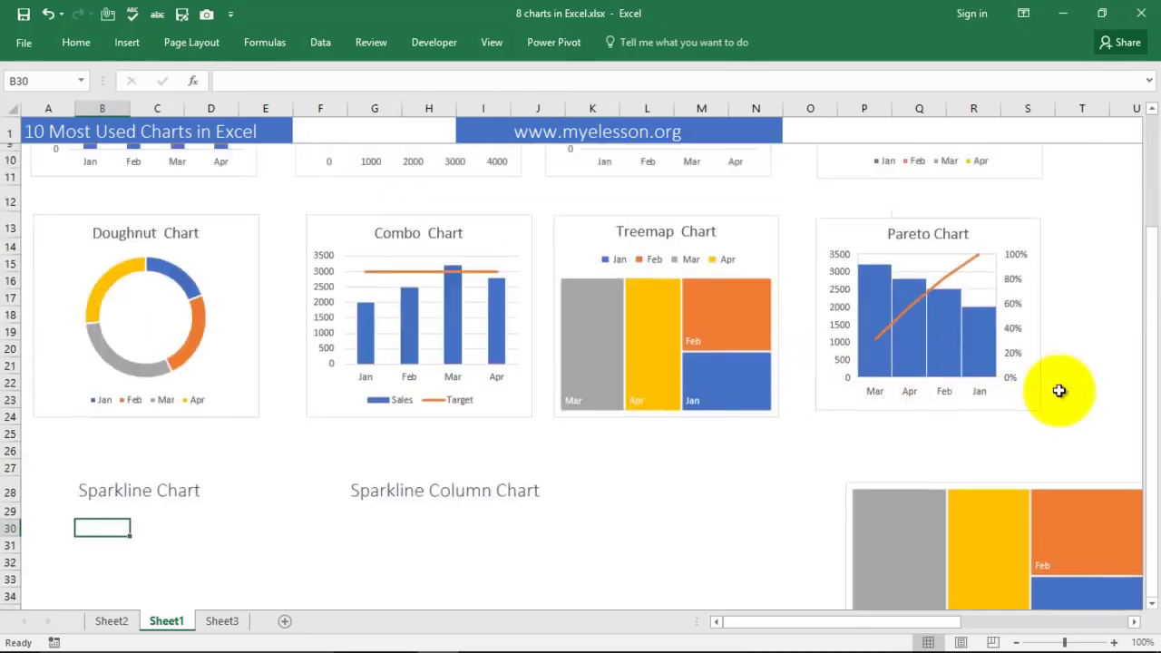
{"action": "scroll", "coordinate": [1060, 390], "scroll_direction": "up", "scroll_amount": 3}
{"action": "left_click_drag", "start_coordinate": [868, 622], "coordinate": [986, 621]}
{"action": "scroll", "coordinate": [816, 524], "scroll_direction": "down", "scroll_amount": 1}
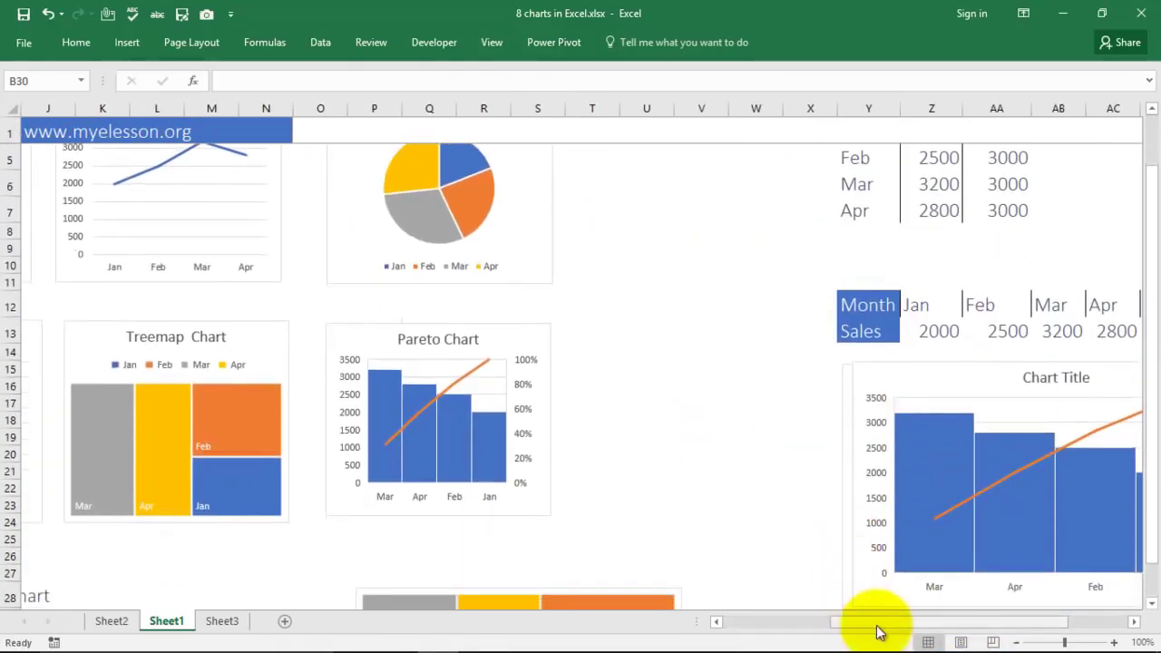
{"action": "mouse_move", "coordinate": [878, 632]}
{"action": "left_mouse_down"}
{"action": "mouse_move", "coordinate": [890, 597]}
{"action": "mouse_move", "coordinate": [884, 623]}
{"action": "left_mouse_up"}
{"action": "left_click_drag", "start_coordinate": [749, 336], "coordinate": [1009, 341]}
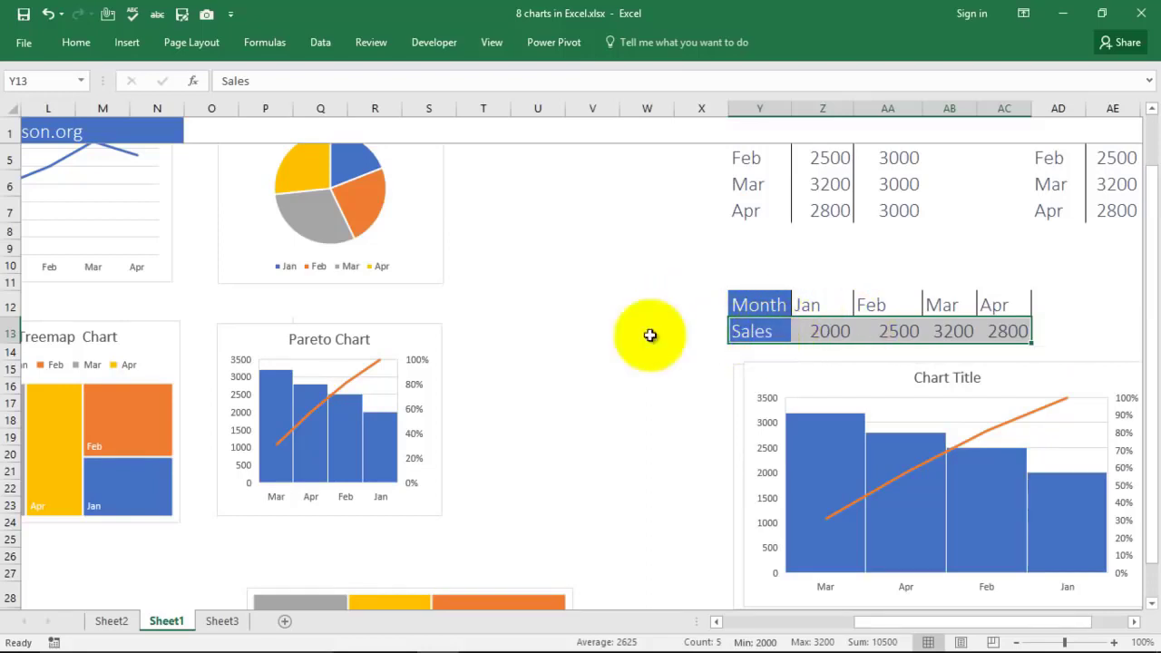
Insert a line sparkline of the Sales row into cell B31.
{"action": "left_click", "coordinate": [126, 43]}
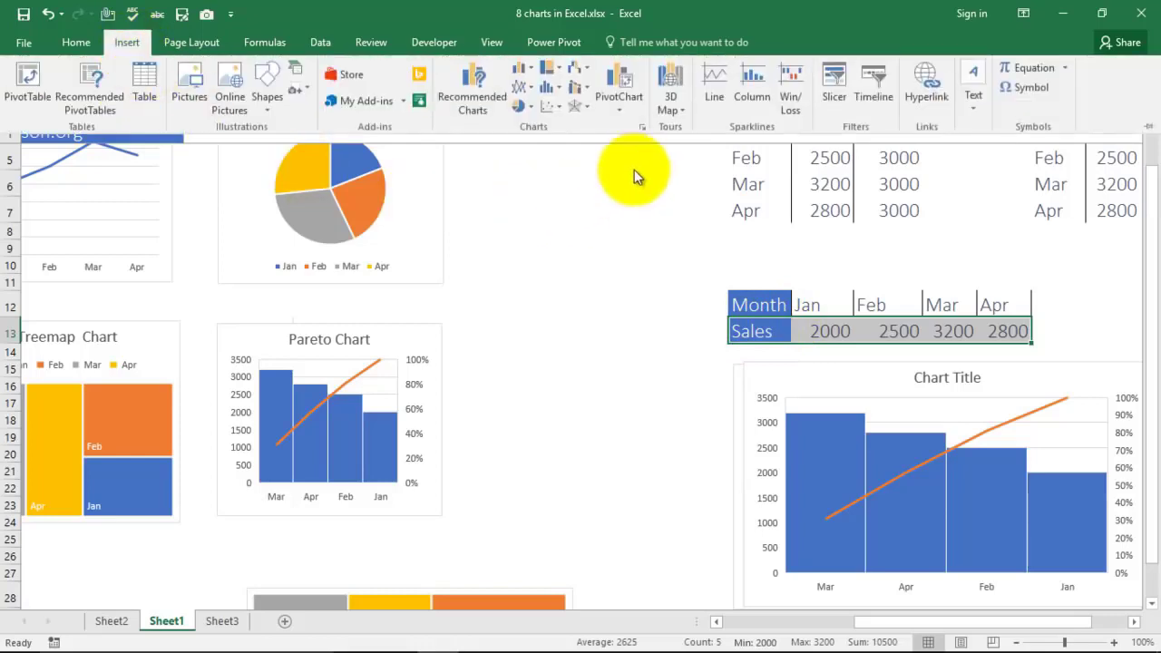
{"action": "left_click", "coordinate": [710, 69]}
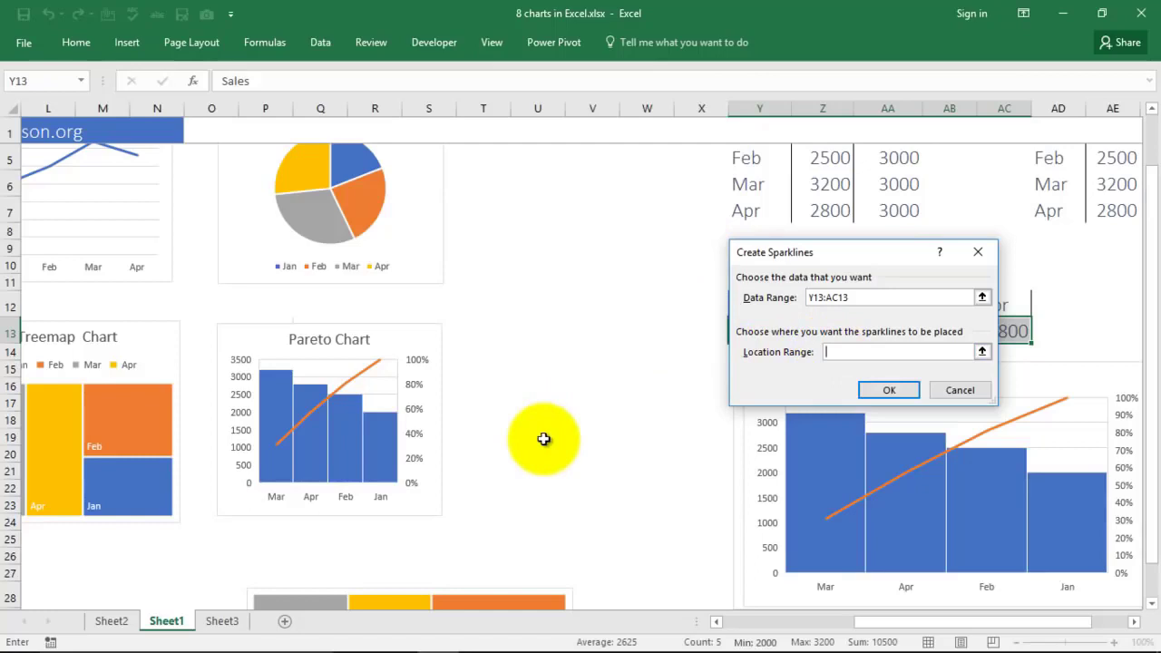
{"action": "scroll", "coordinate": [531, 458], "scroll_direction": "up", "scroll_amount": 1}
{"action": "scroll", "coordinate": [523, 467], "scroll_direction": "down", "scroll_amount": 7}
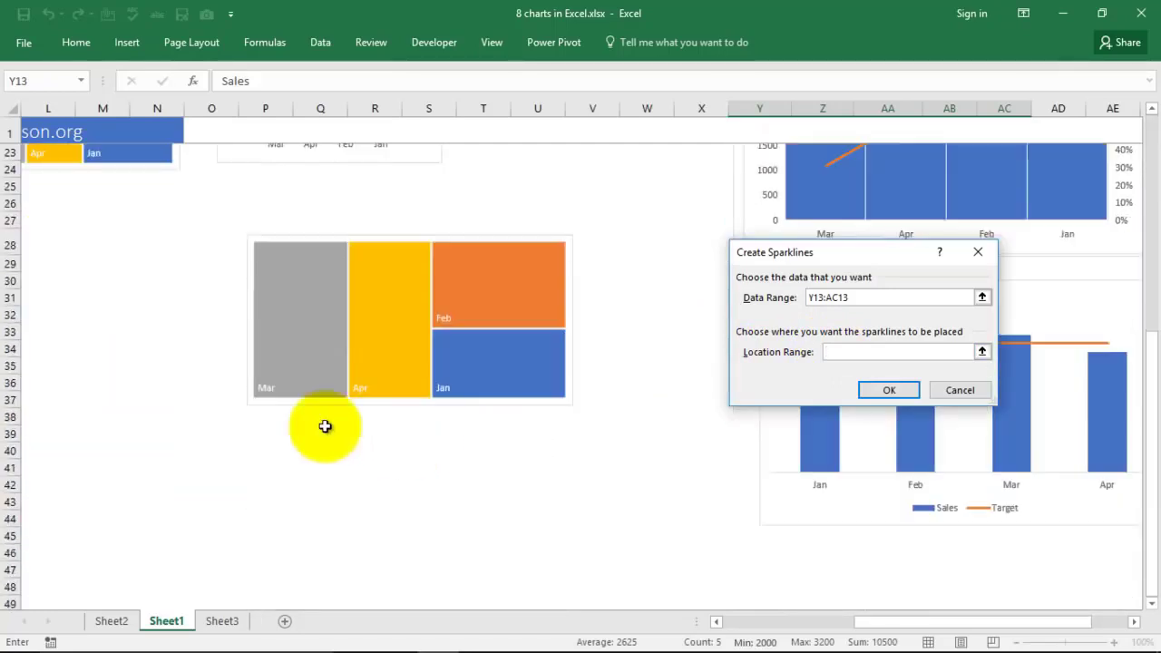
{"action": "left_click", "coordinate": [41, 278]}
{"action": "left_click_drag", "start_coordinate": [876, 626], "coordinate": [732, 626]}
{"action": "left_click", "coordinate": [42, 295]}
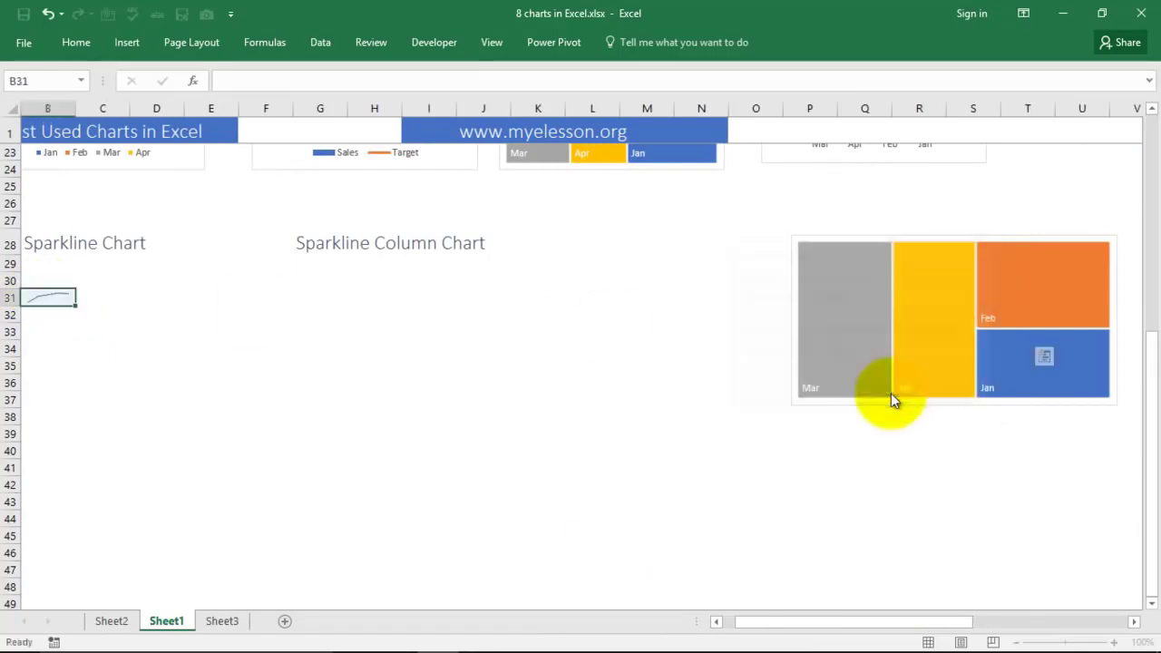
{"action": "left_click_drag", "start_coordinate": [809, 622], "coordinate": [796, 622]}
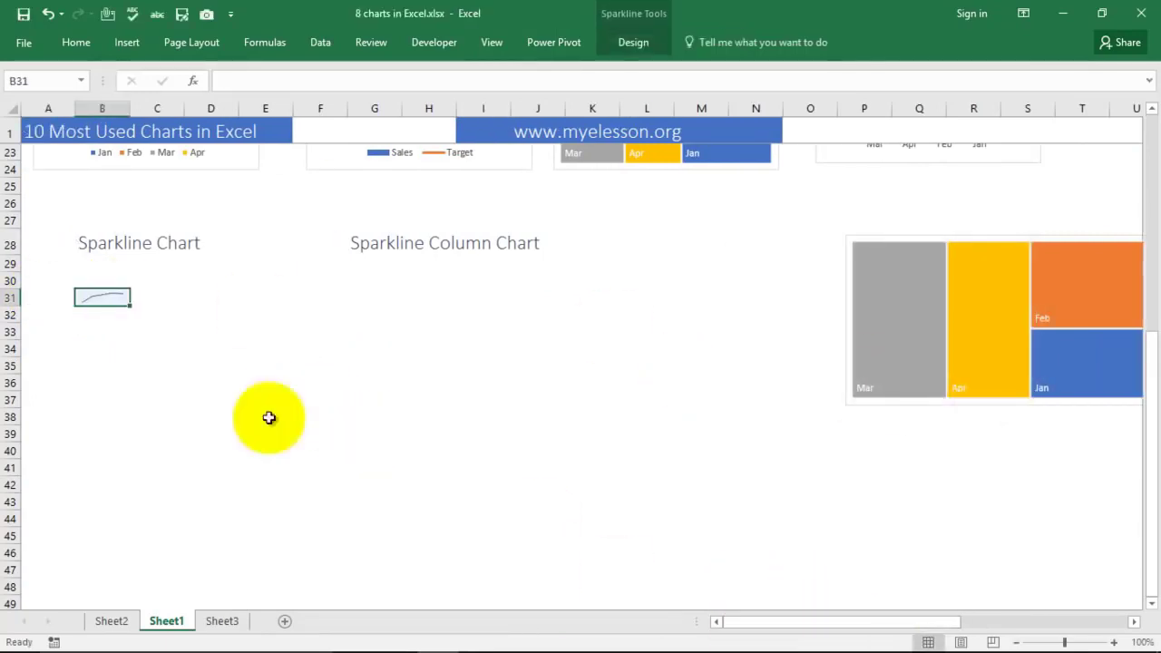
Compare the B31 sparkline's tools with the Combo and doughnut charts, then deselect.
{"action": "left_click", "coordinate": [172, 332]}
{"action": "left_click", "coordinate": [99, 301]}
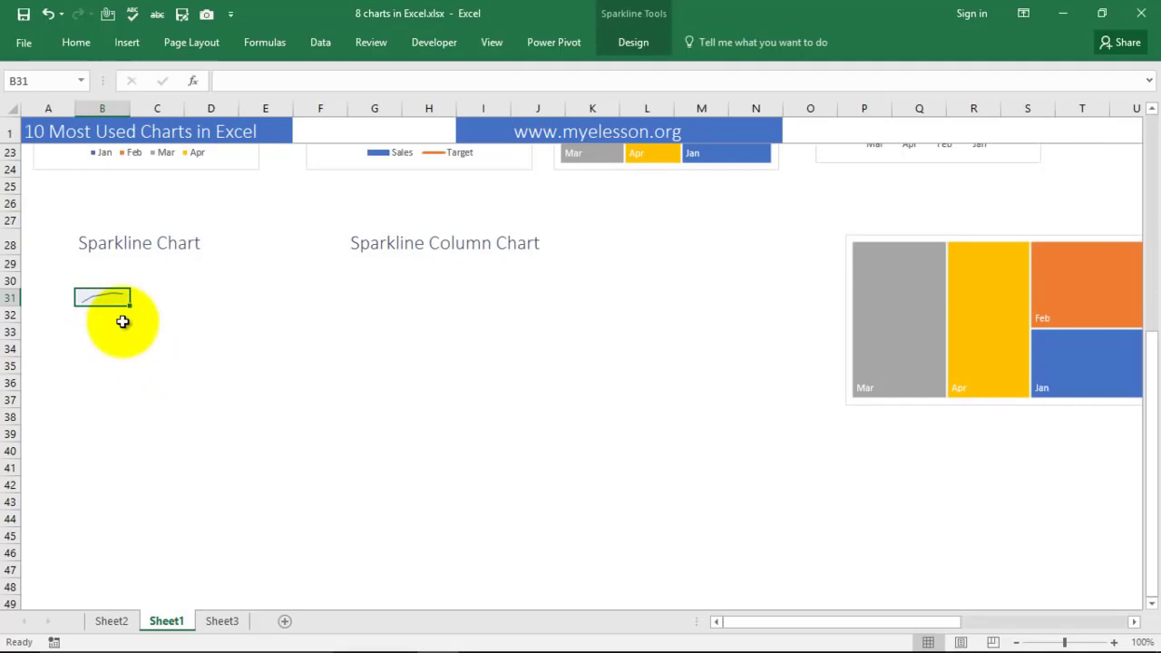
{"action": "scroll", "coordinate": [436, 324], "scroll_direction": "up", "scroll_amount": 3}
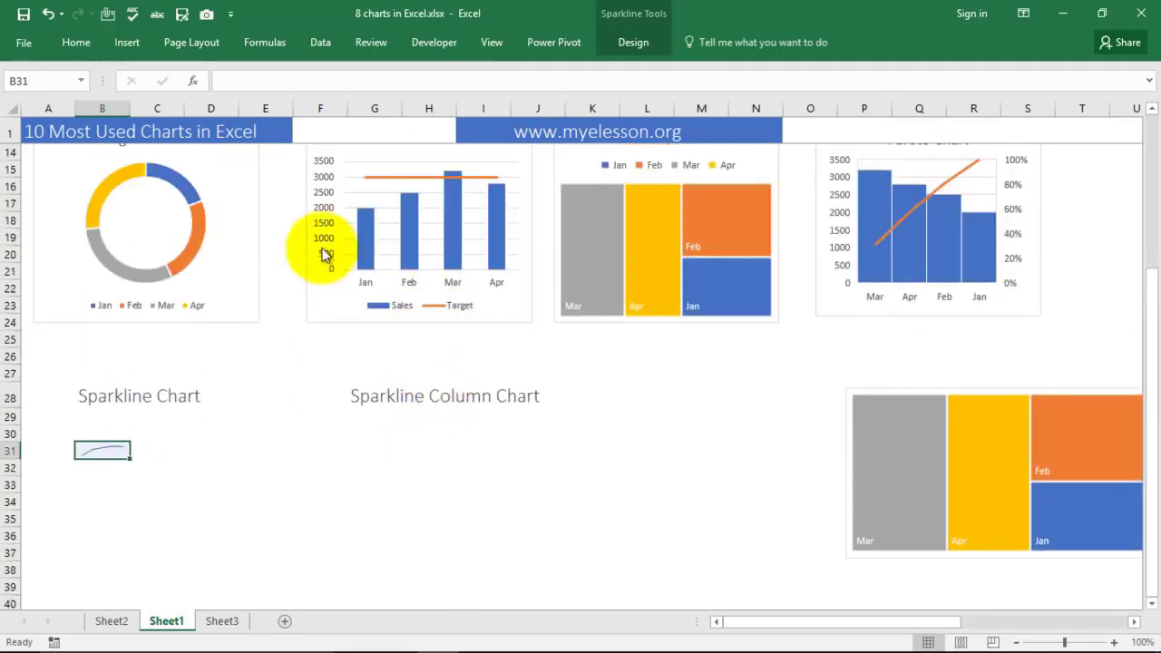
{"action": "left_click", "coordinate": [332, 290]}
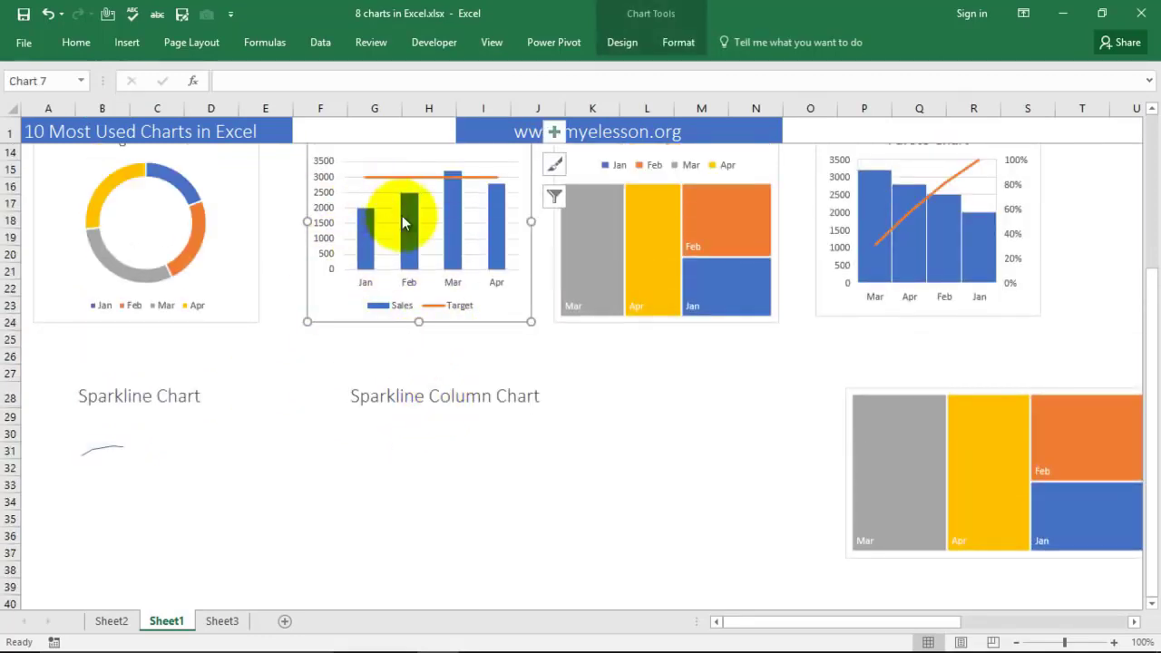
{"action": "left_click", "coordinate": [106, 450]}
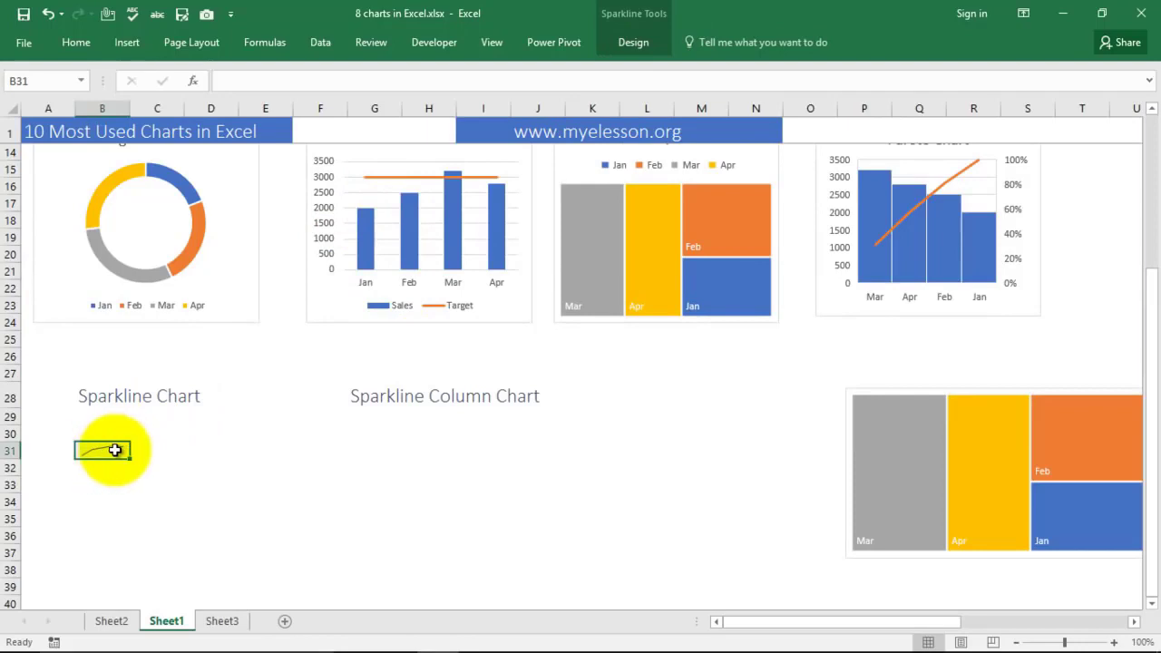
{"action": "left_click", "coordinate": [94, 188]}
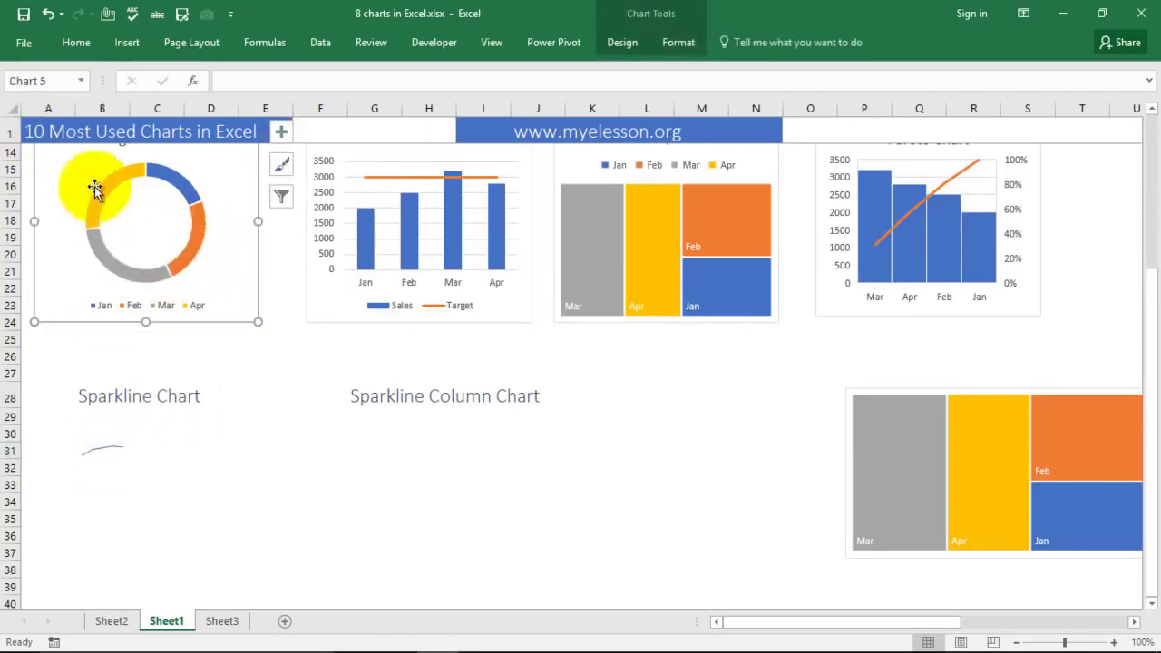
{"action": "left_click", "coordinate": [103, 450]}
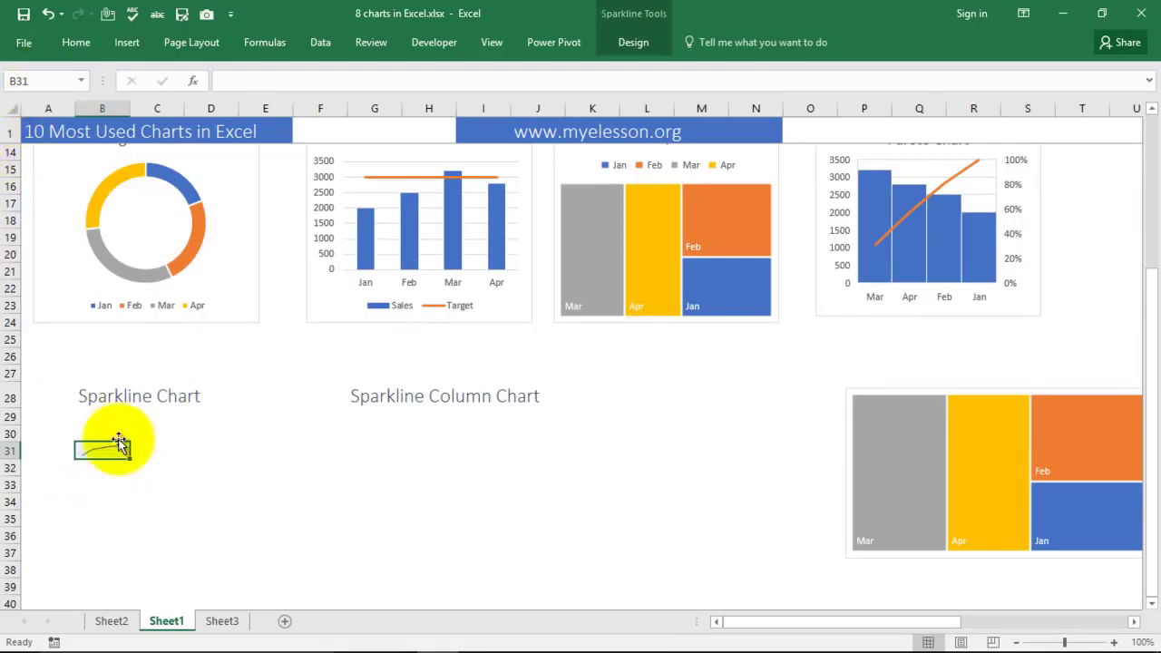
{"action": "left_click", "coordinate": [272, 467]}
{"action": "left_click", "coordinate": [119, 451]}
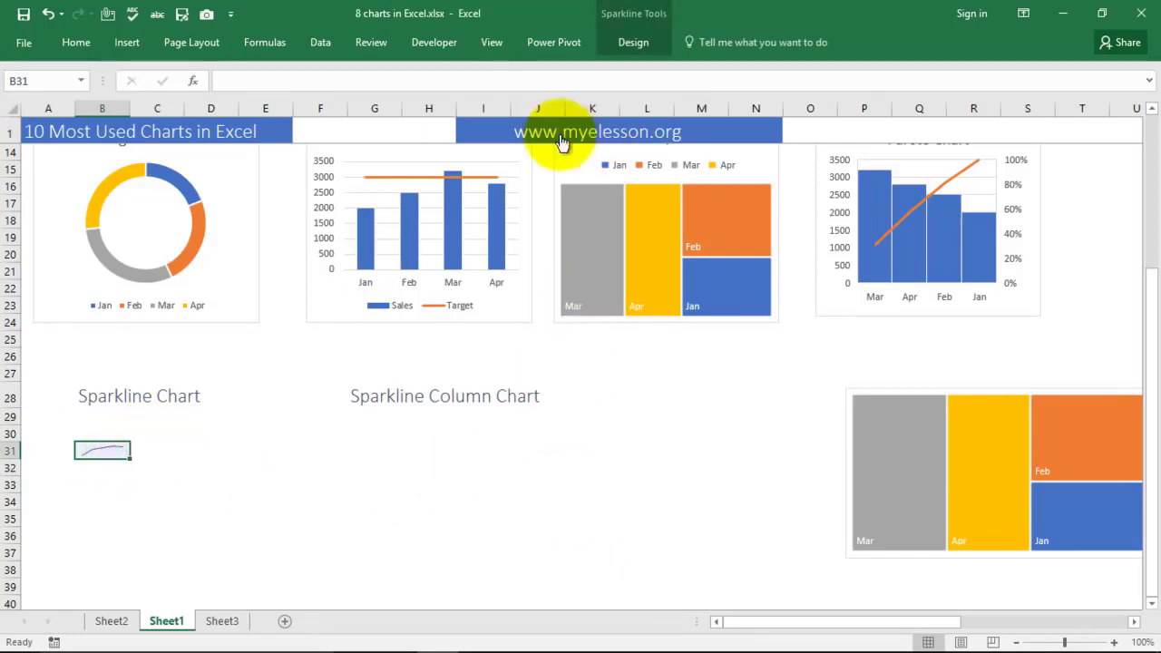
{"action": "left_click", "coordinate": [412, 449]}
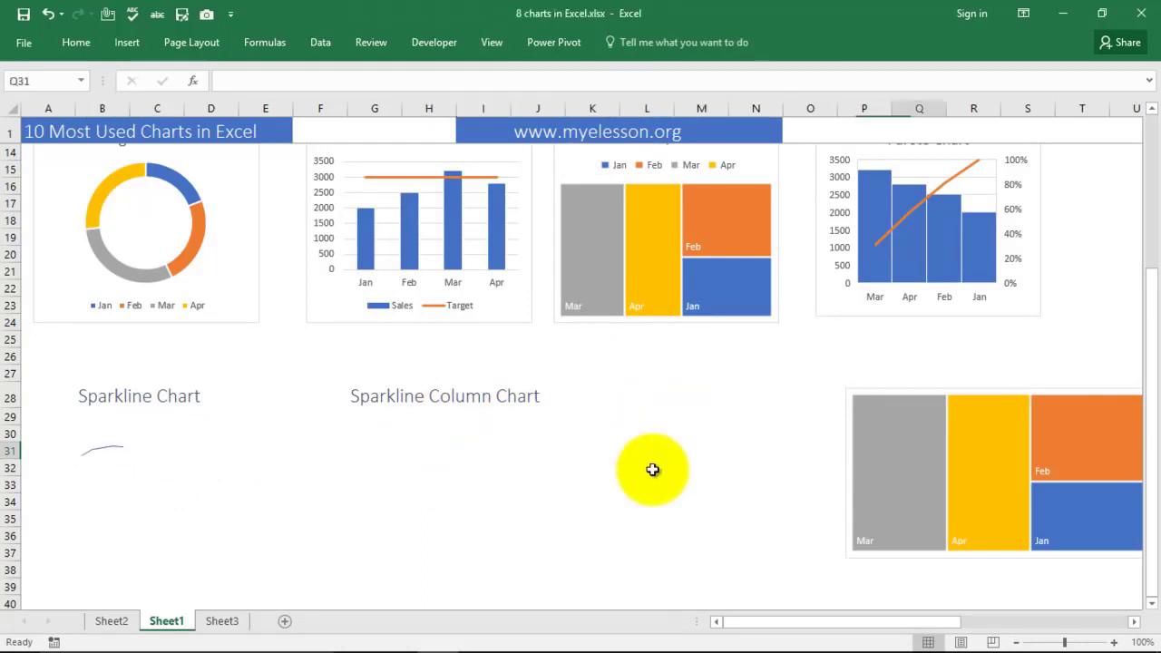
Select the Sales values in Y13:AC13 for the sparkline.
{"action": "key", "text": "Right"}
{"action": "key", "text": "Right"}
{"action": "key", "text": "Right"}
{"action": "key", "text": "Right"}
{"action": "key", "text": "Right"}
{"action": "key", "text": "Right"}
{"action": "key", "text": "Right"}
{"action": "key", "text": "Right"}
{"action": "scroll", "coordinate": [988, 324], "scroll_direction": "up", "scroll_amount": 3}
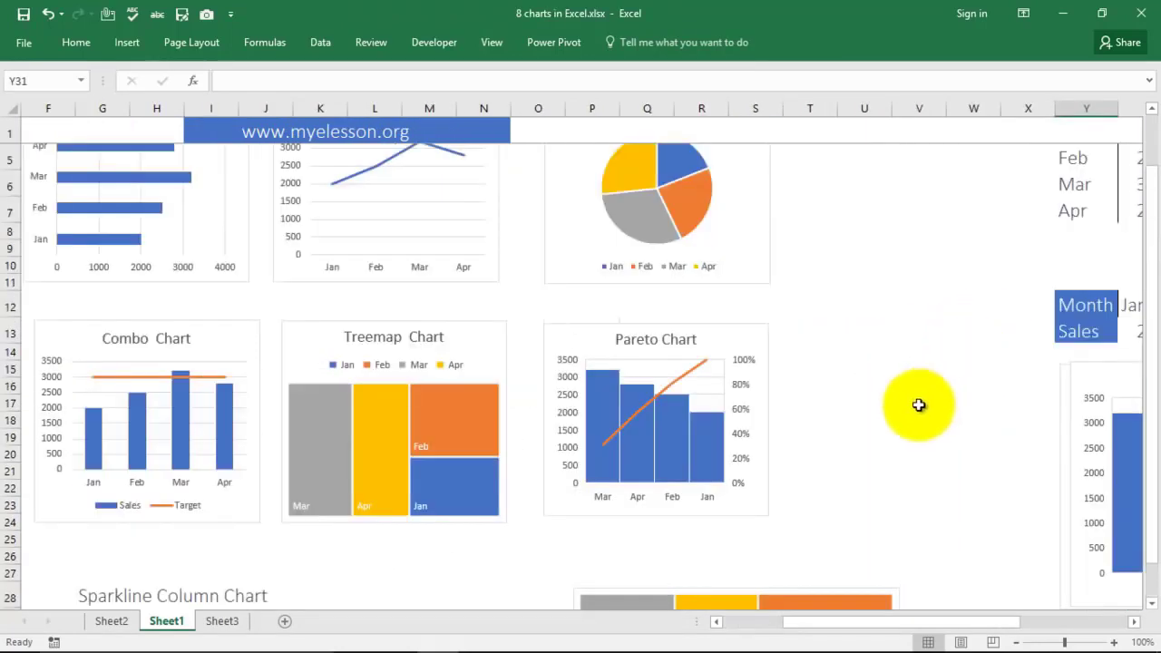
{"action": "scroll", "coordinate": [602, 423], "scroll_direction": "down", "scroll_amount": 4}
{"action": "scroll", "coordinate": [935, 389], "scroll_direction": "up", "scroll_amount": 4}
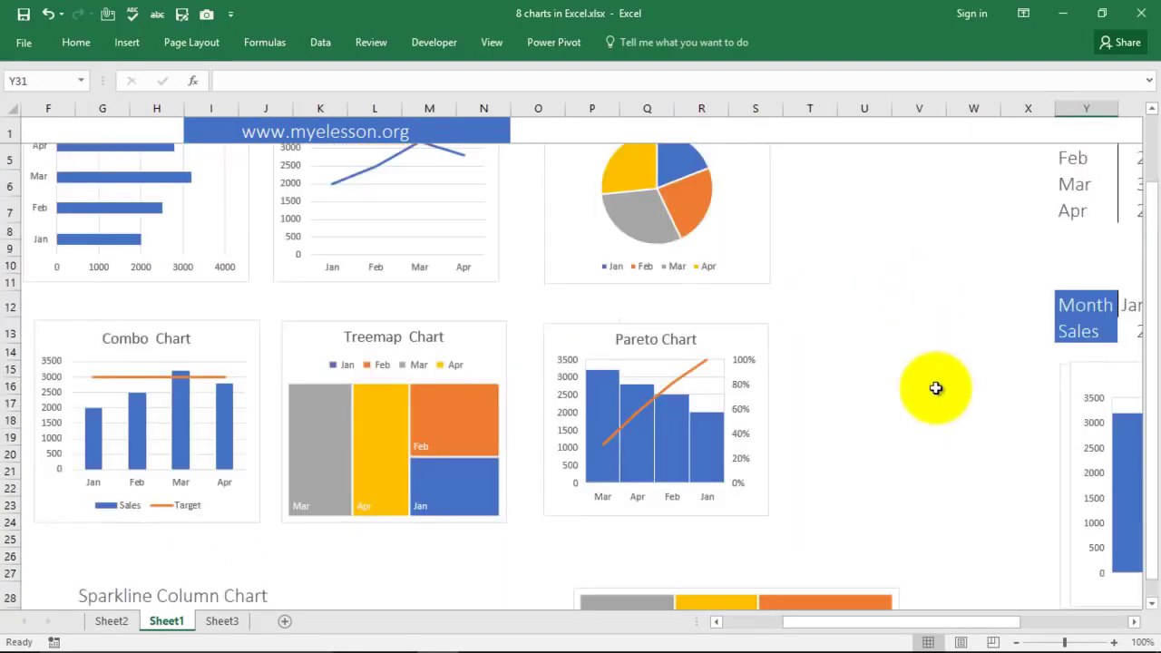
{"action": "left_click_drag", "start_coordinate": [863, 621], "coordinate": [948, 623]}
{"action": "left_click_drag", "start_coordinate": [705, 334], "coordinate": [952, 332]}
Insert a column sparkline of the selected Sales values into cell G31.
{"action": "left_click", "coordinate": [127, 42]}
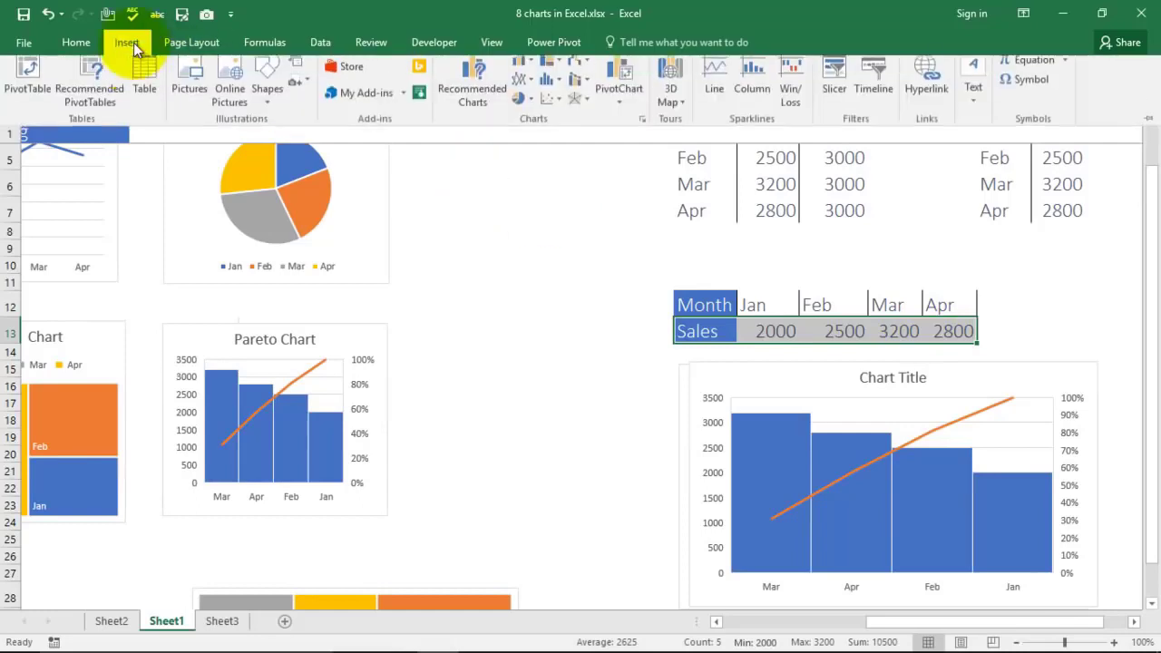
{"action": "left_click", "coordinate": [756, 91]}
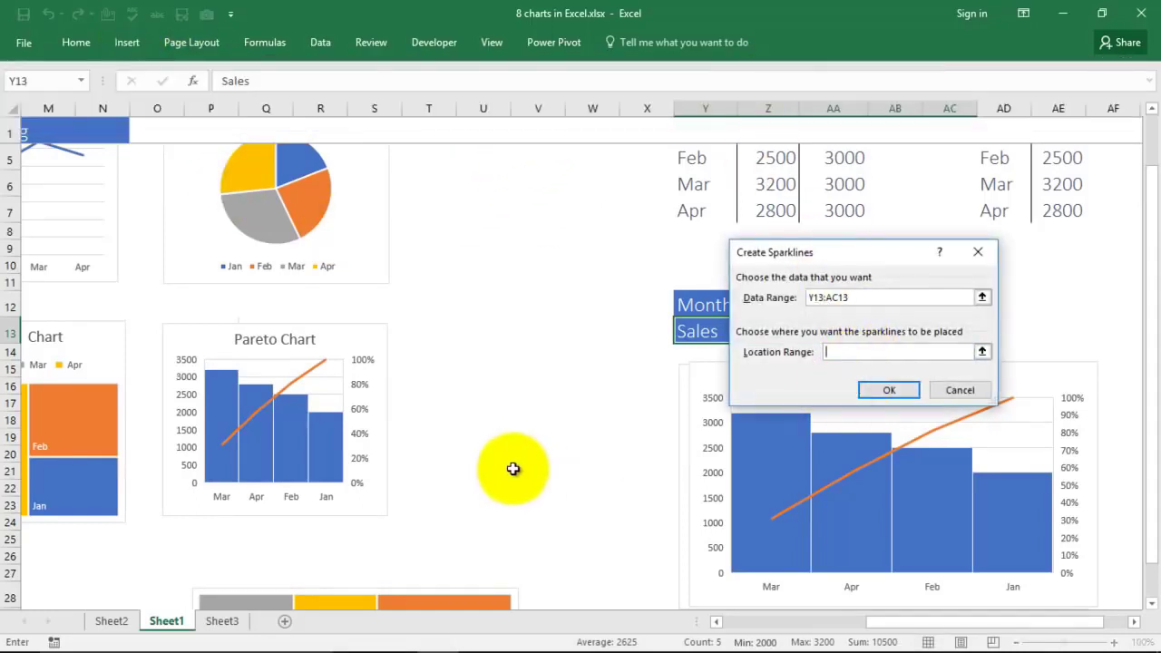
{"action": "scroll", "coordinate": [499, 458], "scroll_direction": "down", "scroll_amount": 7}
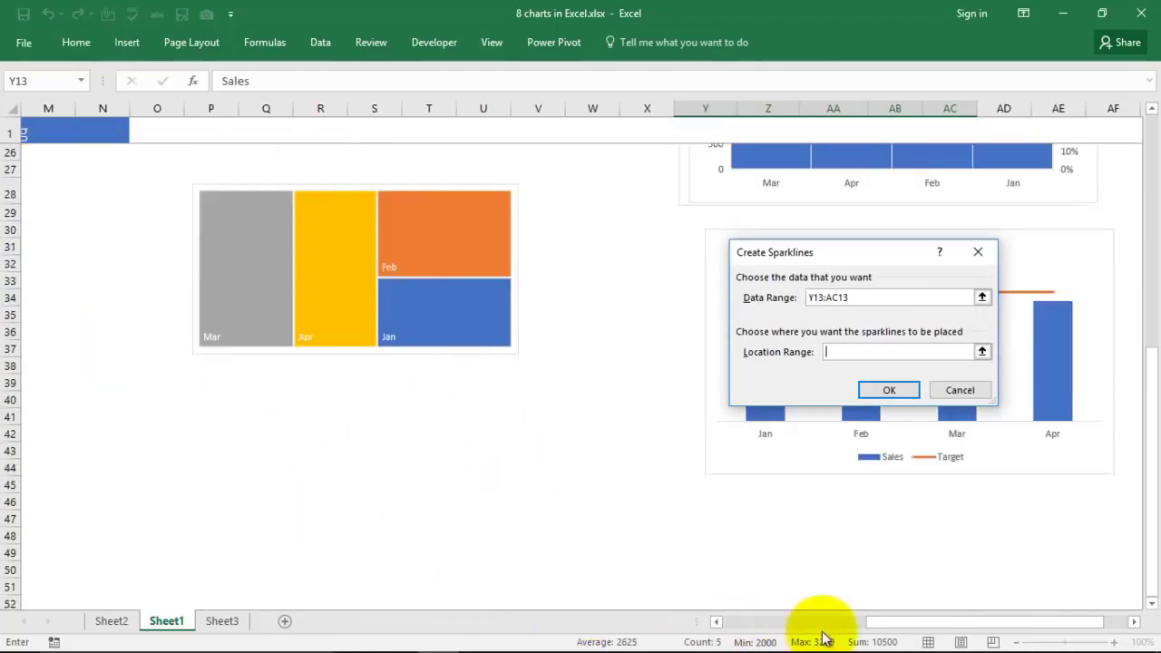
{"action": "left_click_drag", "start_coordinate": [872, 622], "coordinate": [738, 626]}
{"action": "left_click", "coordinate": [386, 247]}
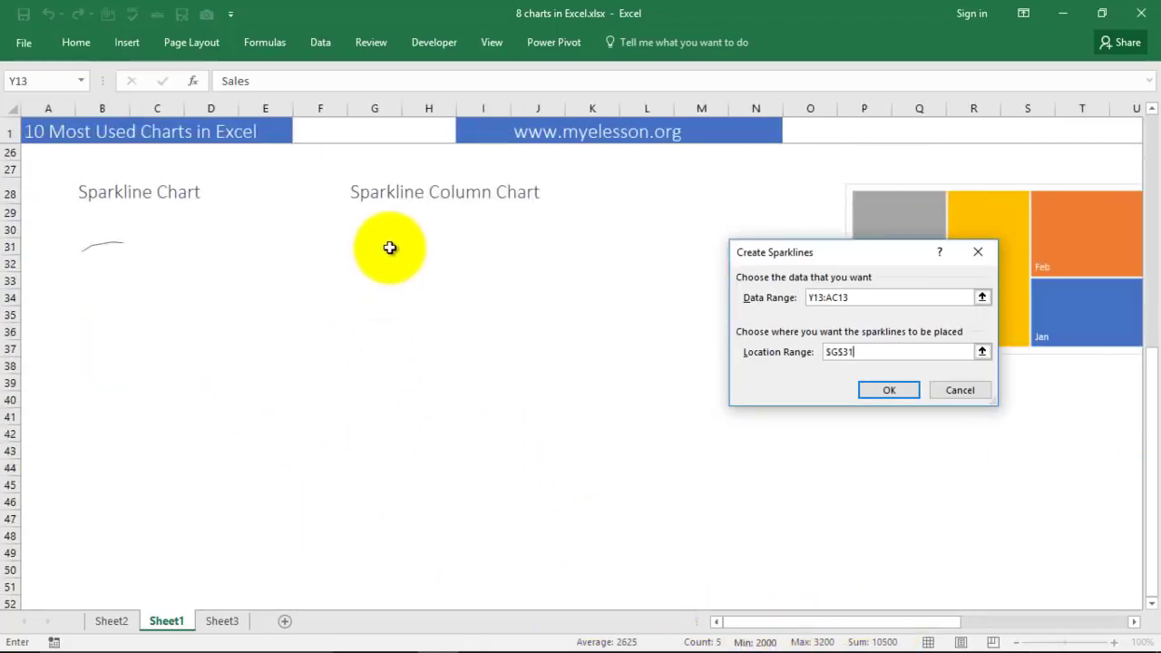
{"action": "left_click", "coordinate": [889, 390]}
{"action": "left_click", "coordinate": [435, 317]}
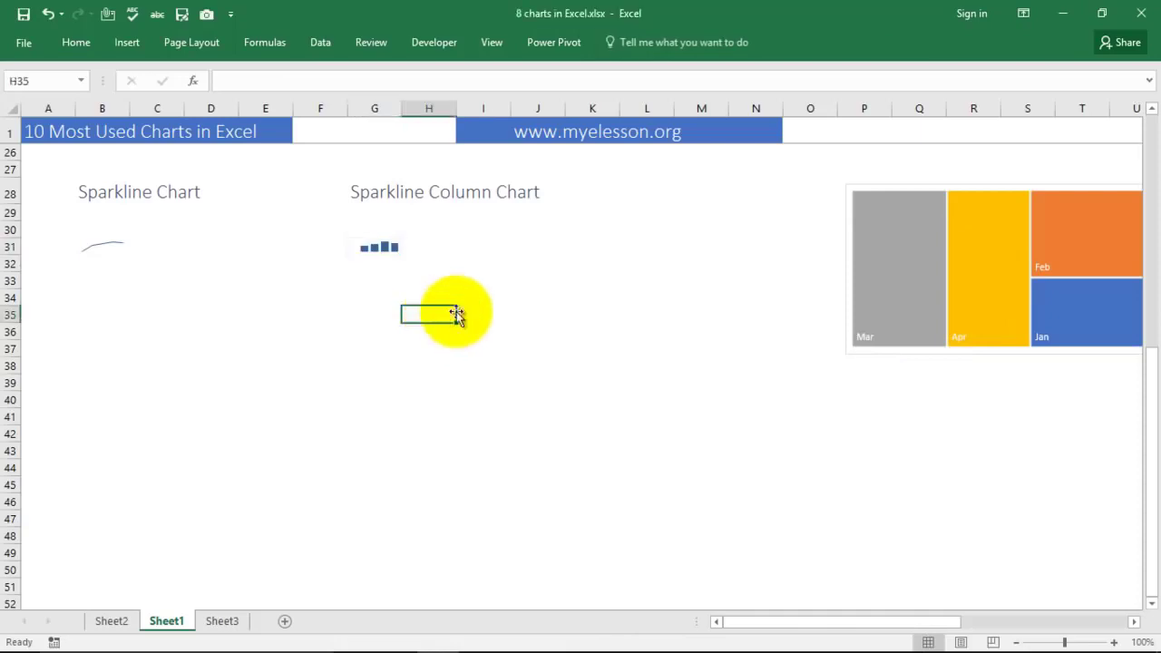
{"action": "left_click", "coordinate": [378, 247]}
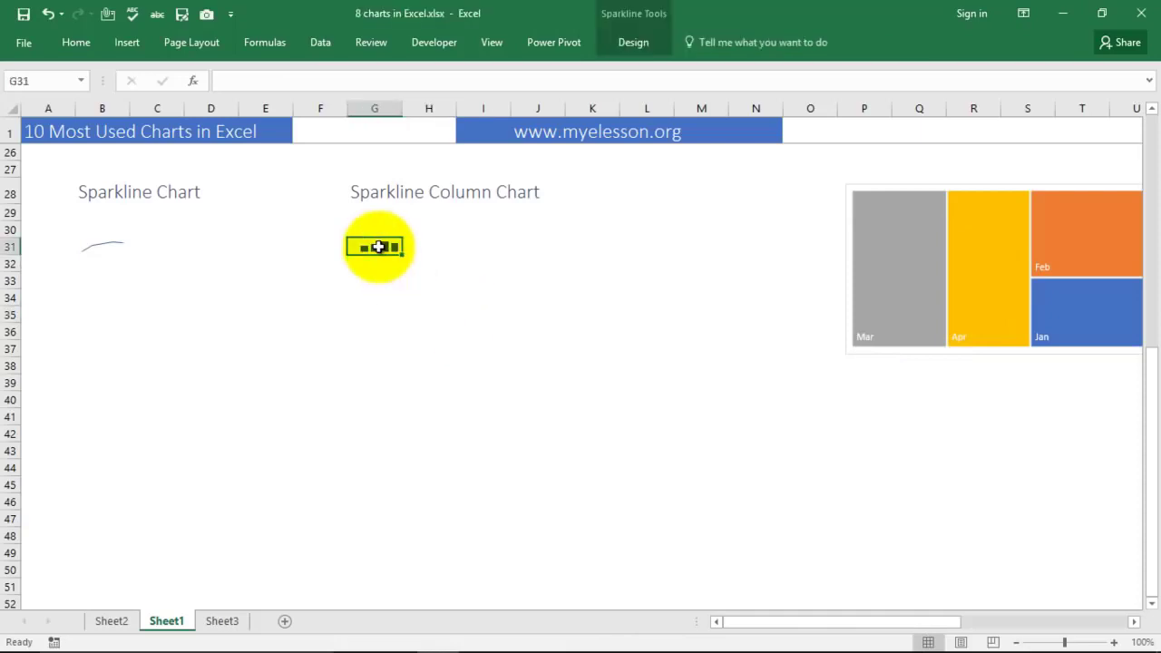
{"action": "scroll", "coordinate": [545, 372], "scroll_direction": "up", "scroll_amount": 3}
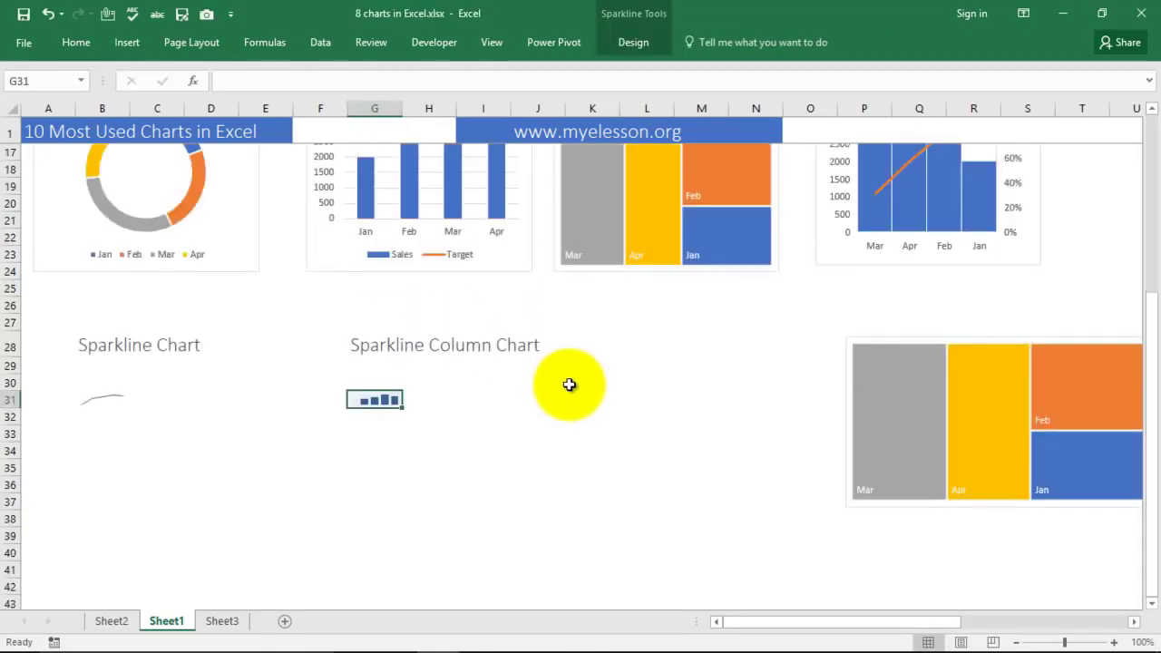
{"action": "scroll", "coordinate": [569, 387], "scroll_direction": "up", "scroll_amount": 3}
Select the Month/Sales/Target table Y3:AA7 and chart it with F11 as a clustered column chart on Chart1.
{"action": "key", "text": "ctrl+Right"}
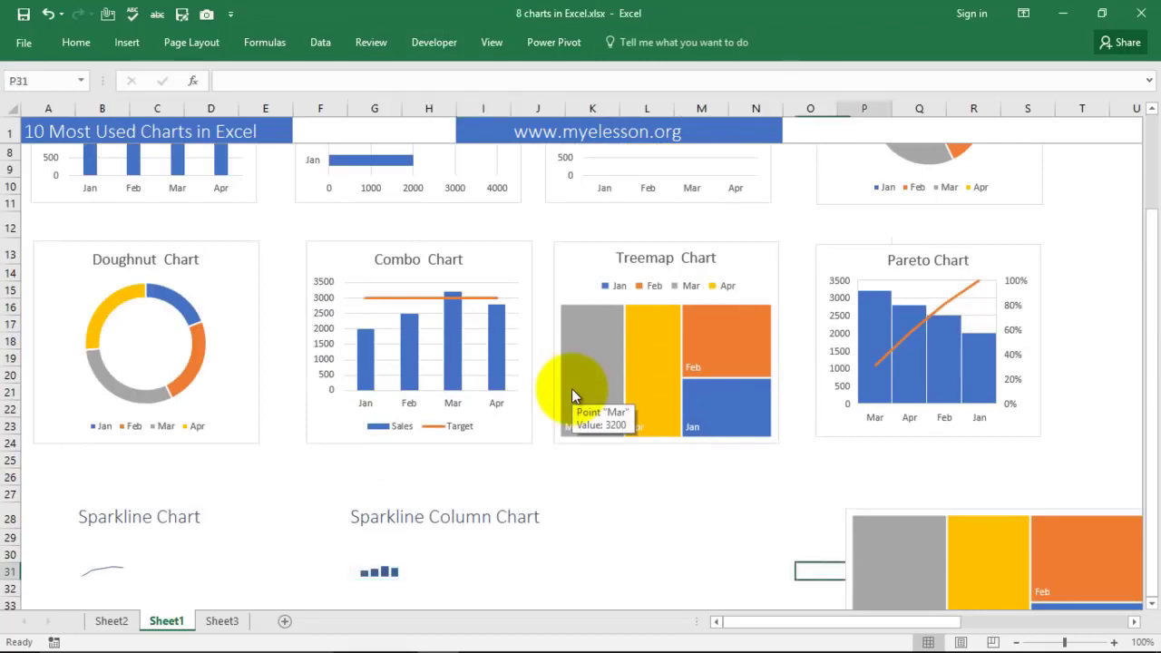
{"action": "key", "text": "ctrl+Right"}
{"action": "key", "text": "Right"}
{"action": "key", "text": "Right"}
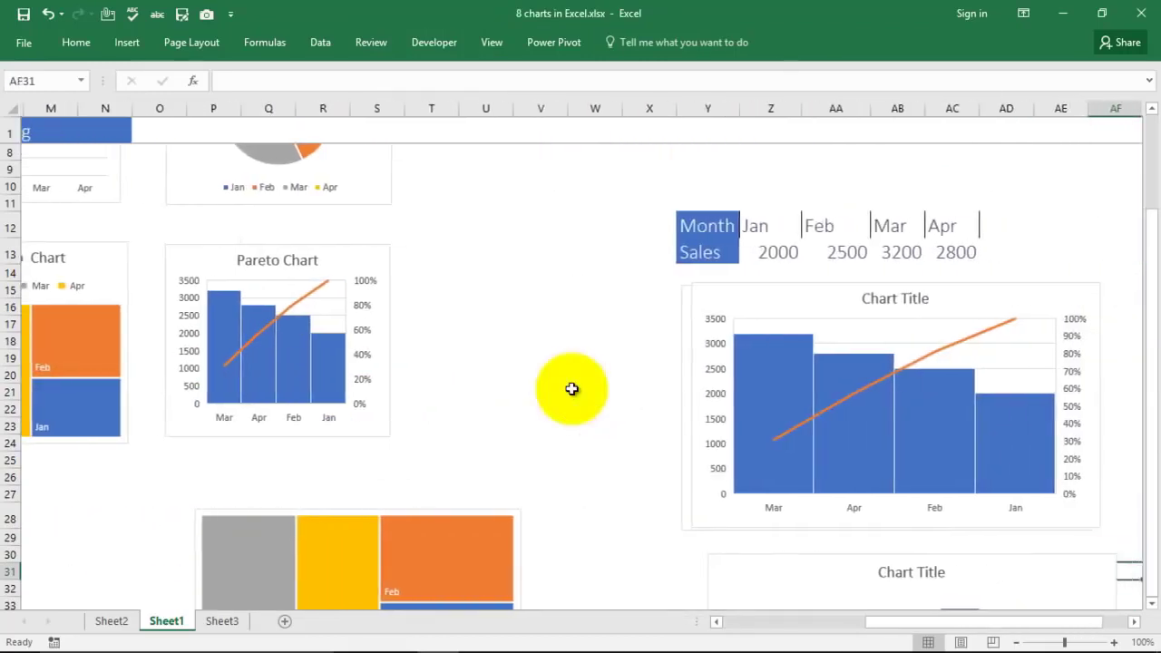
{"action": "key", "text": "Up"}
{"action": "key", "text": "ctrl+Up"}
{"action": "key", "text": "Left"}
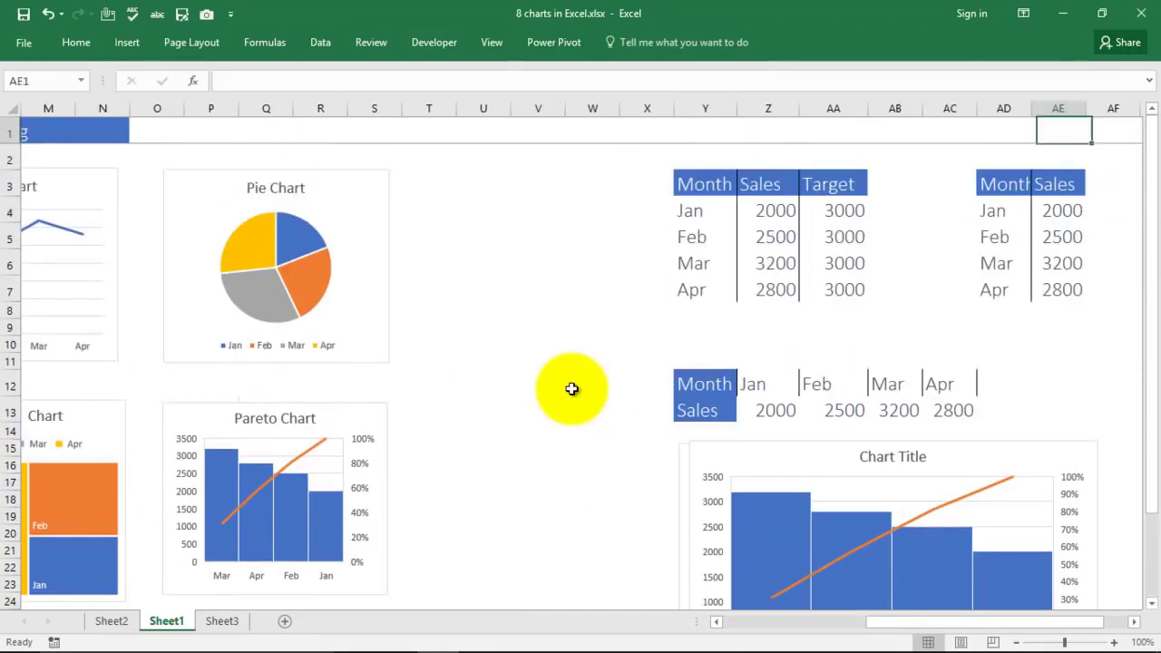
{"action": "key", "text": "Left"}
{"action": "key", "text": "Left"}
{"action": "key", "text": "Left"}
{"action": "key", "text": "shift+Right"}
{"action": "key", "text": "shift+Right"}
{"action": "key", "text": "shift+Down"}
{"action": "key", "text": "shift+Down"}
{"action": "key", "text": "shift+Down"}
{"action": "key", "text": "shift+Down"}
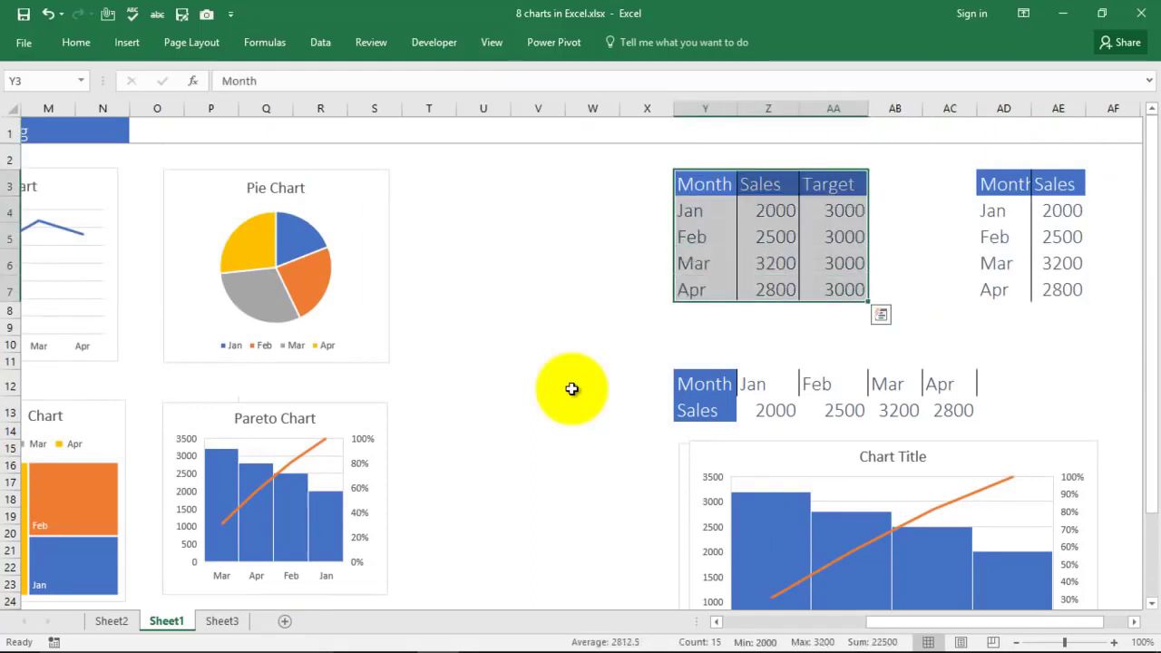
{"action": "key", "text": "F11"}
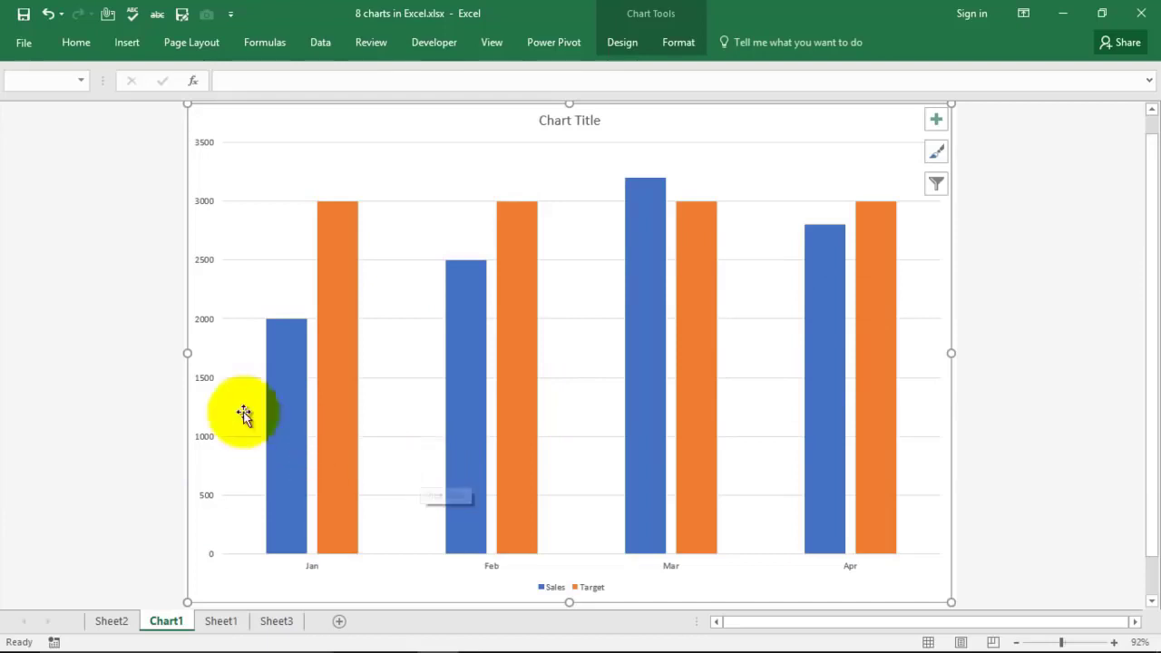
{"action": "left_click", "coordinate": [51, 230]}
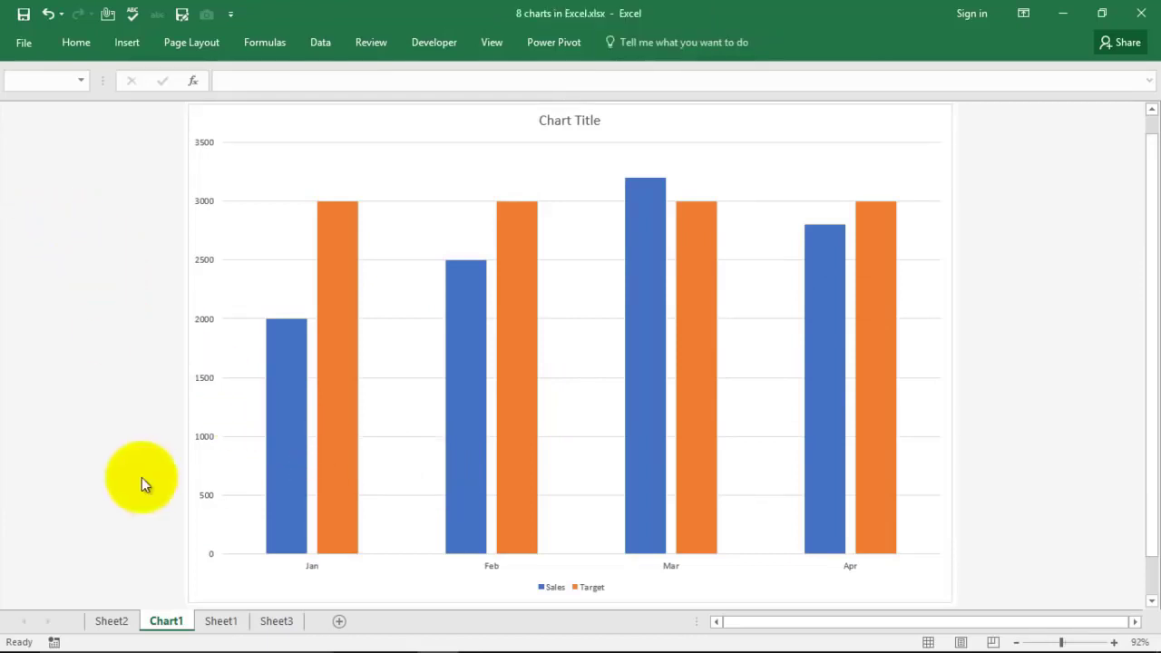
{"action": "mouse_move", "coordinate": [498, 291]}
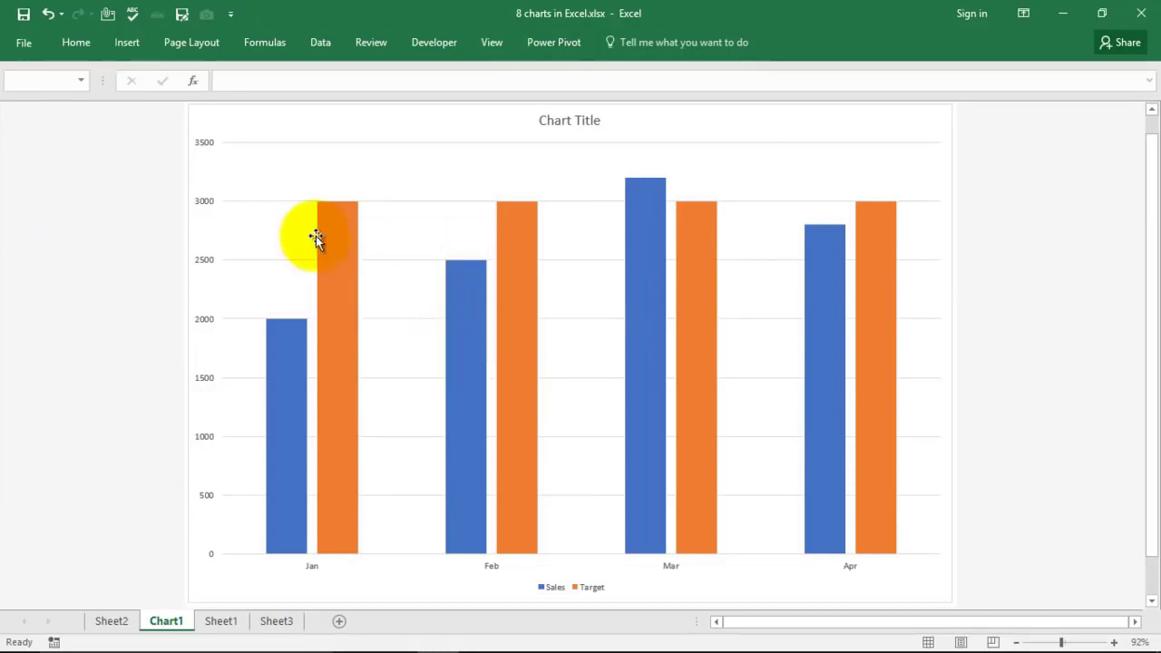
Recolour the Chart1 columns green and blue and apply Quick Layout 2 with value labels and top legend.
{"action": "left_click", "coordinate": [536, 145]}
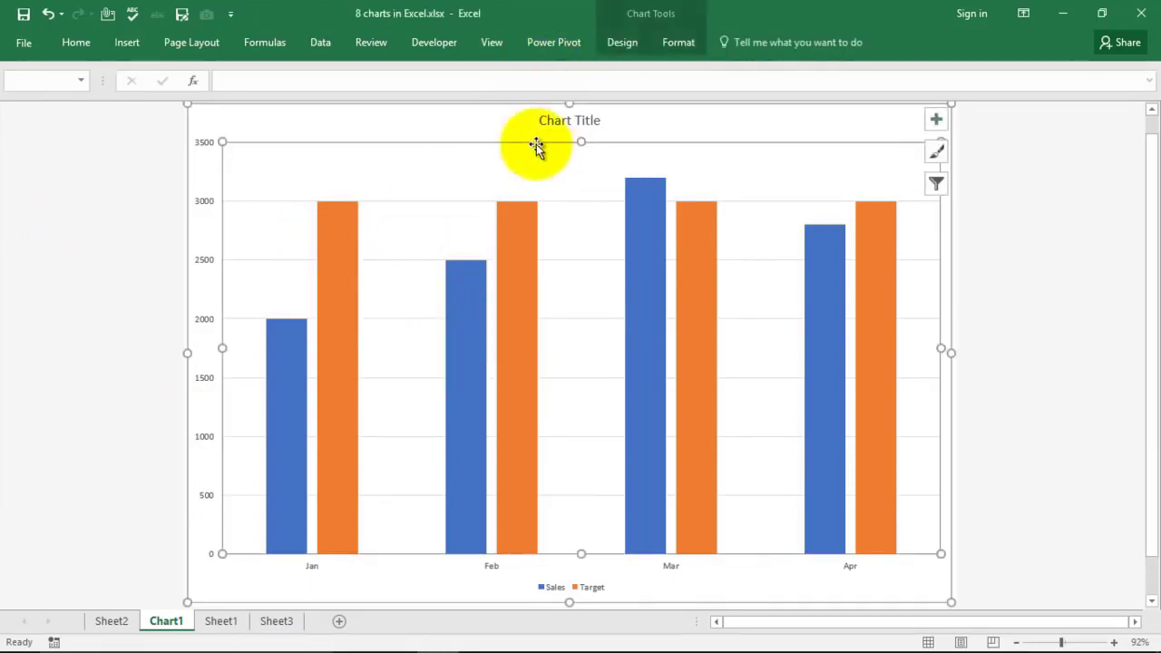
{"action": "left_click", "coordinate": [620, 44]}
{"action": "left_click", "coordinate": [69, 105]}
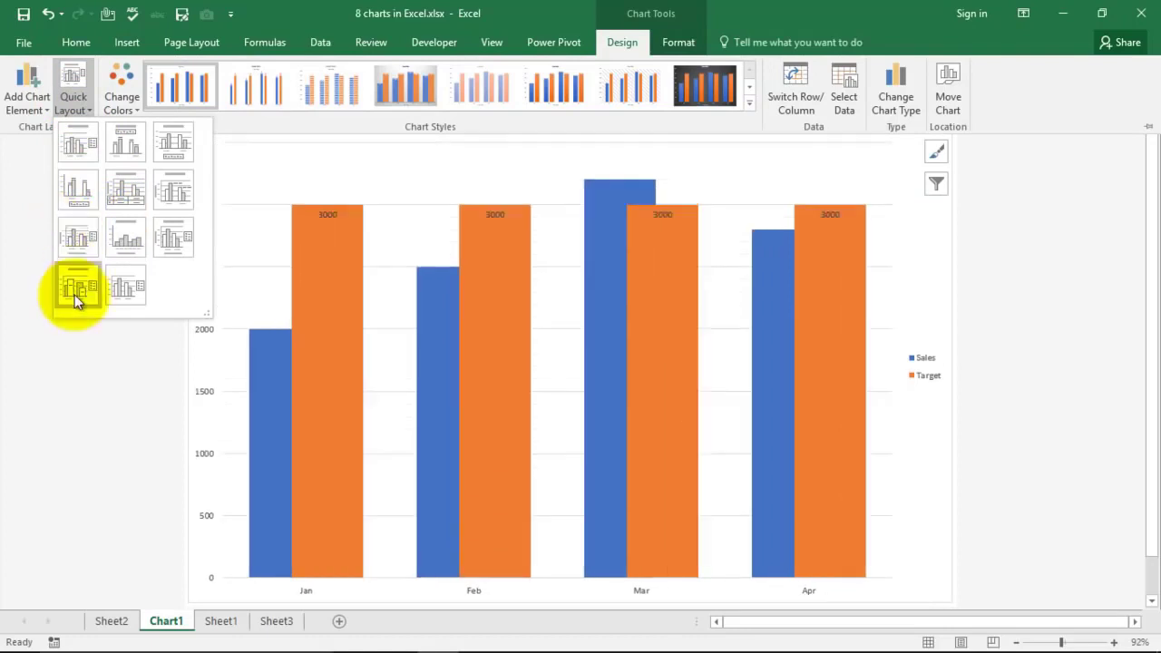
{"action": "left_click", "coordinate": [126, 100]}
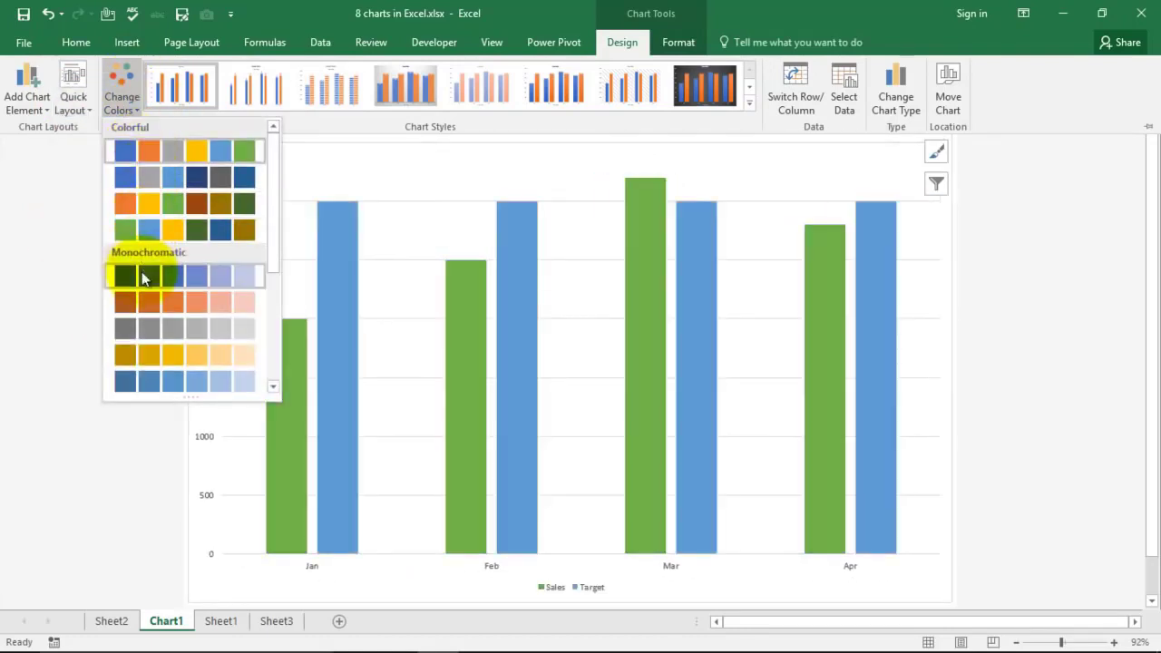
{"action": "left_click", "coordinate": [136, 217]}
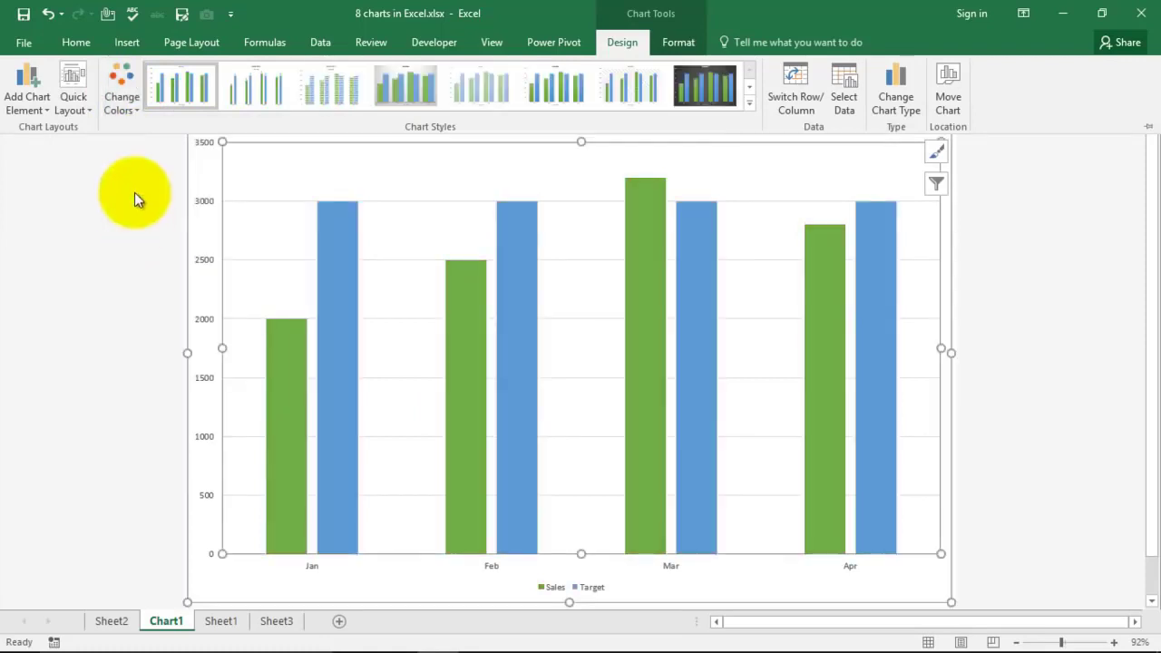
{"action": "left_click", "coordinate": [88, 102]}
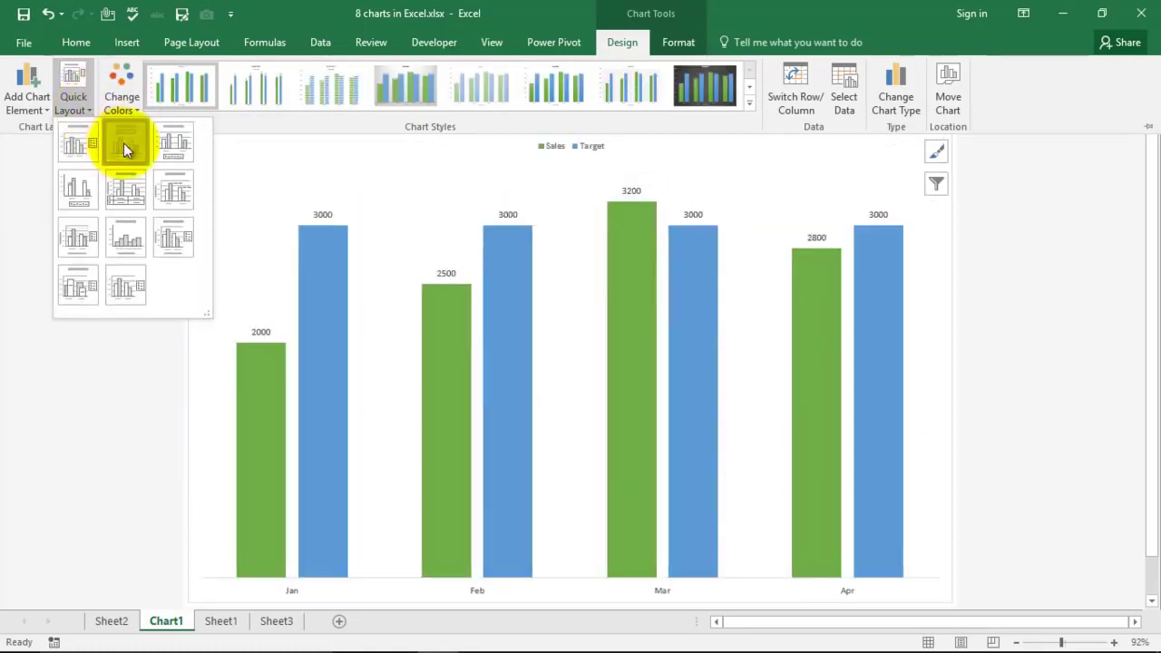
{"action": "left_click", "coordinate": [125, 146]}
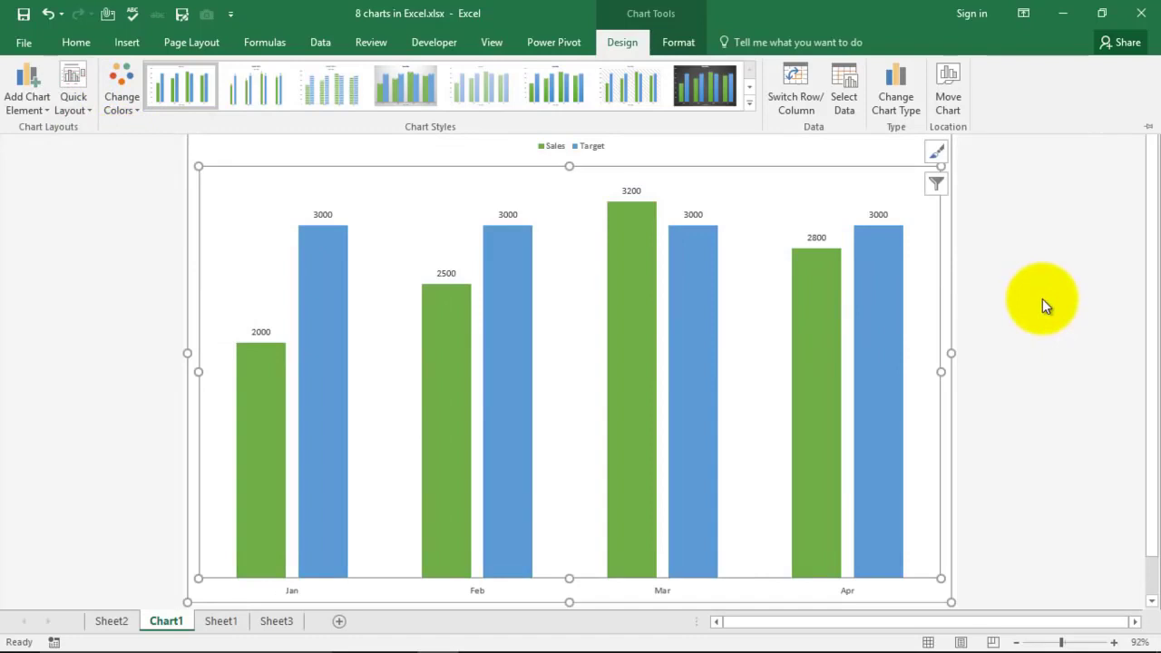
Browse line, pie, bar, area and scatter chart types without changing, then return to Sheet1.
{"action": "left_click", "coordinate": [900, 83]}
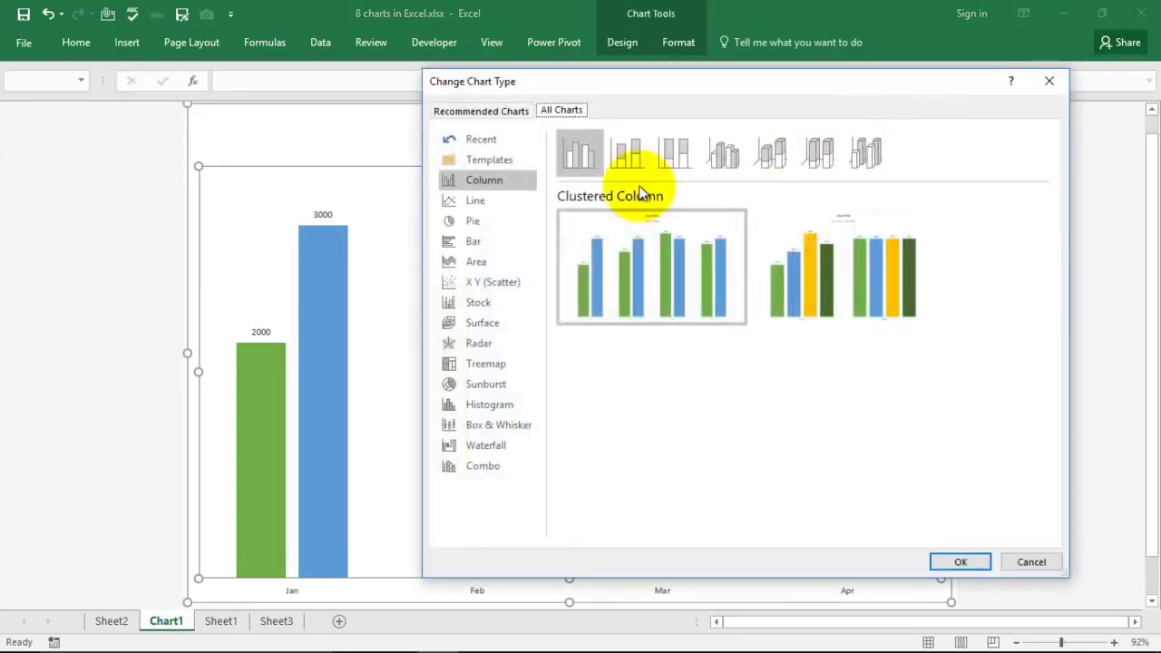
{"action": "left_click", "coordinate": [479, 204]}
{"action": "left_click", "coordinate": [474, 223]}
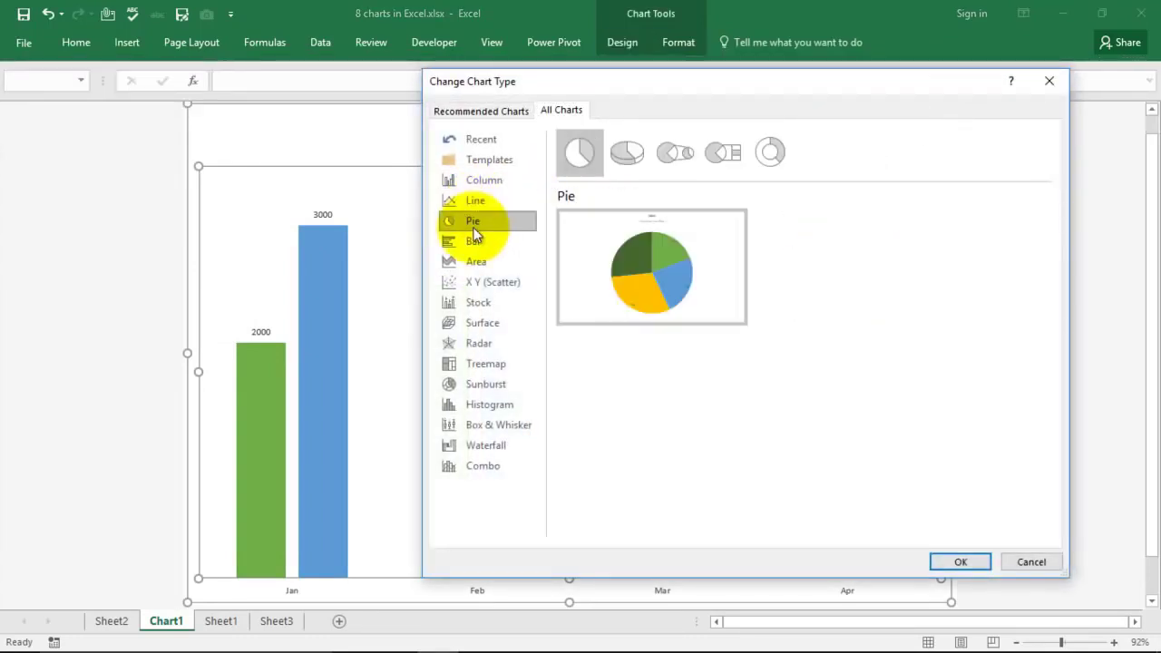
{"action": "left_click", "coordinate": [470, 244]}
{"action": "left_click", "coordinate": [472, 261]}
{"action": "left_click", "coordinate": [476, 282]}
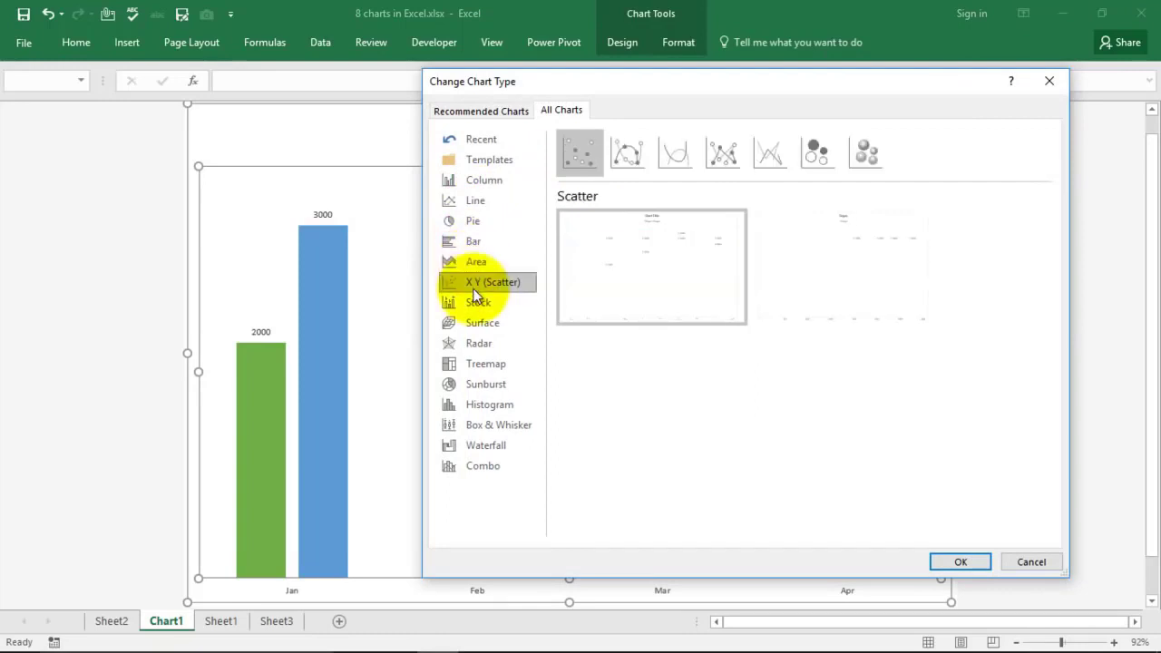
{"action": "left_click", "coordinate": [1045, 84]}
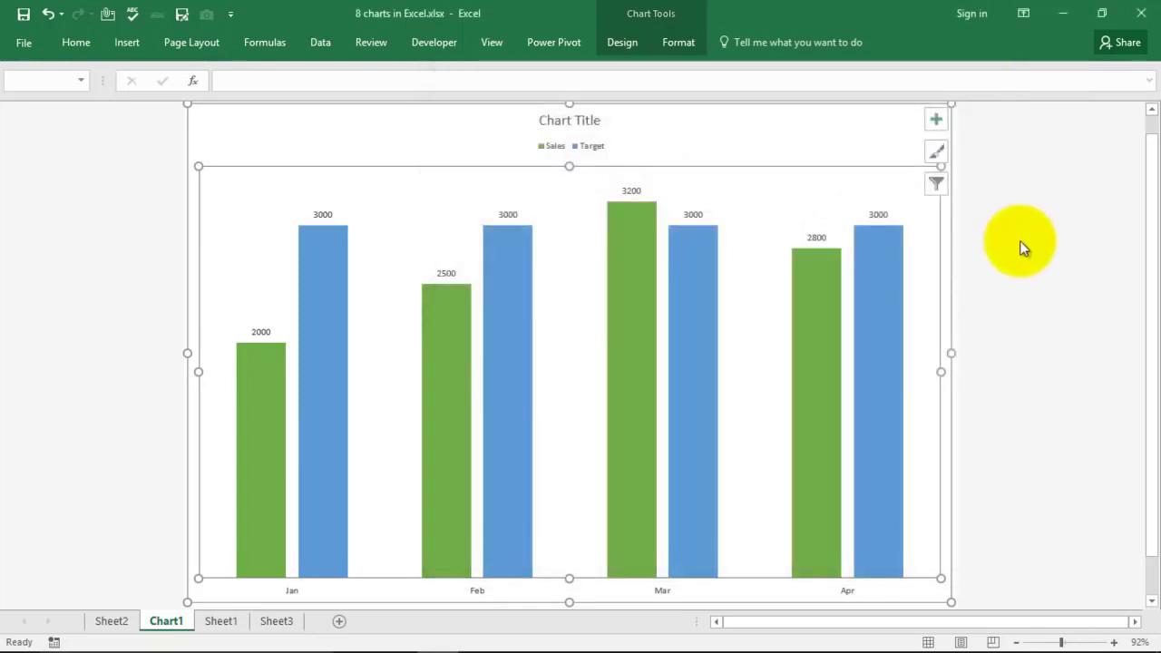
{"action": "key", "text": "ctrl+Page_Down"}
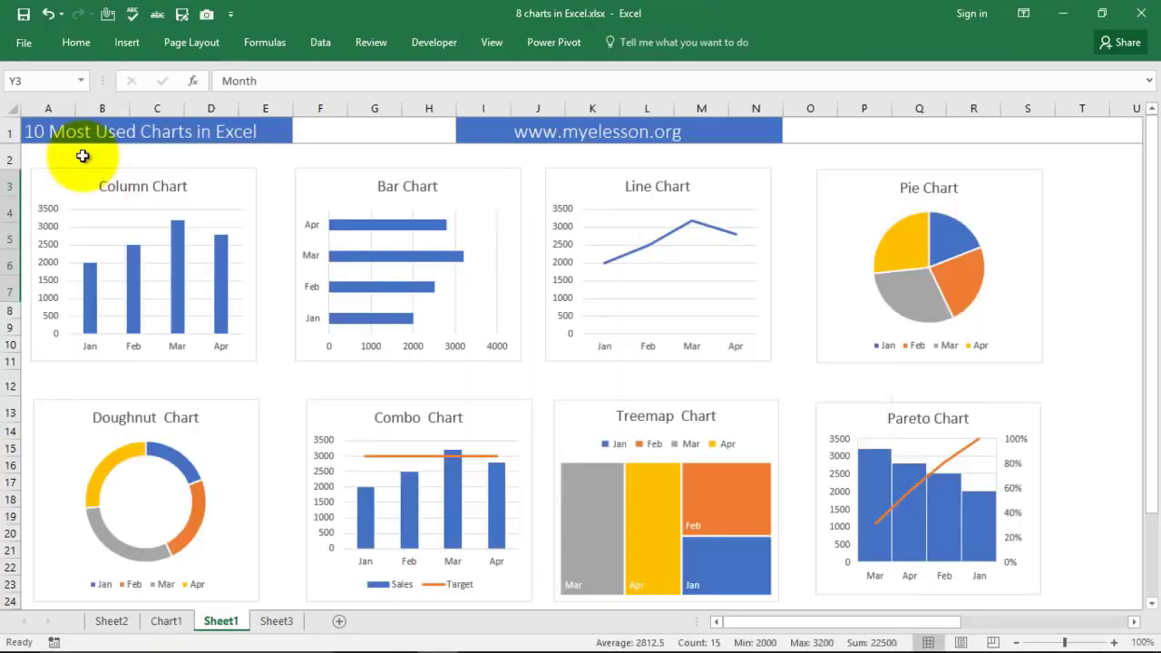